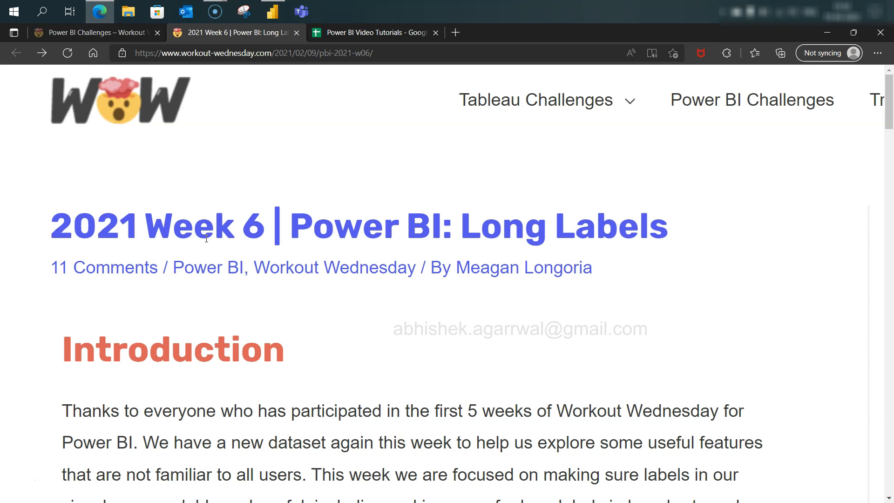
Step: Read the Week 6 Long Labels introduction, highlighting this week's focus, and examine the embedded Austin Animal Center report
click(224, 217)
scroll(322, 324, down, 3)
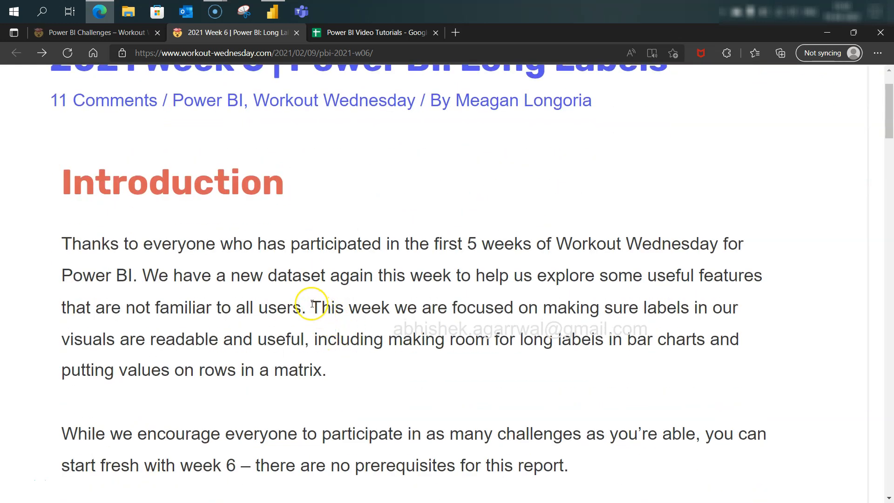
drag(312, 304, 338, 379)
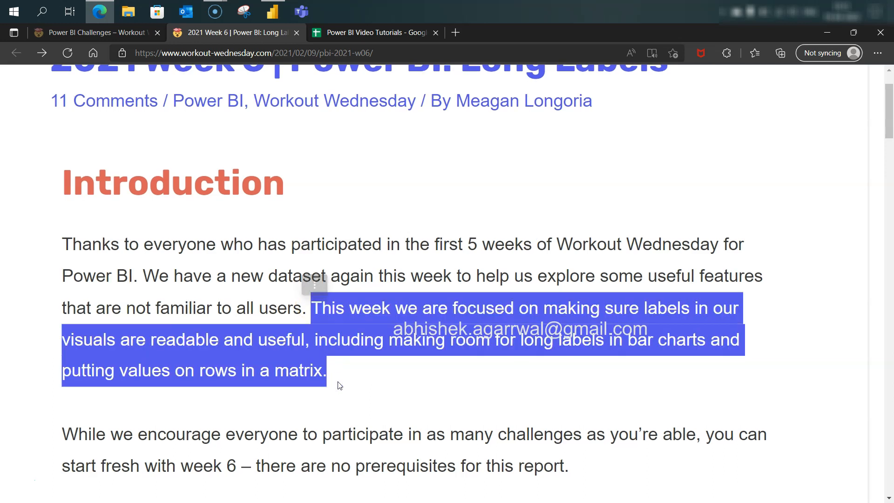
right_click(339, 386)
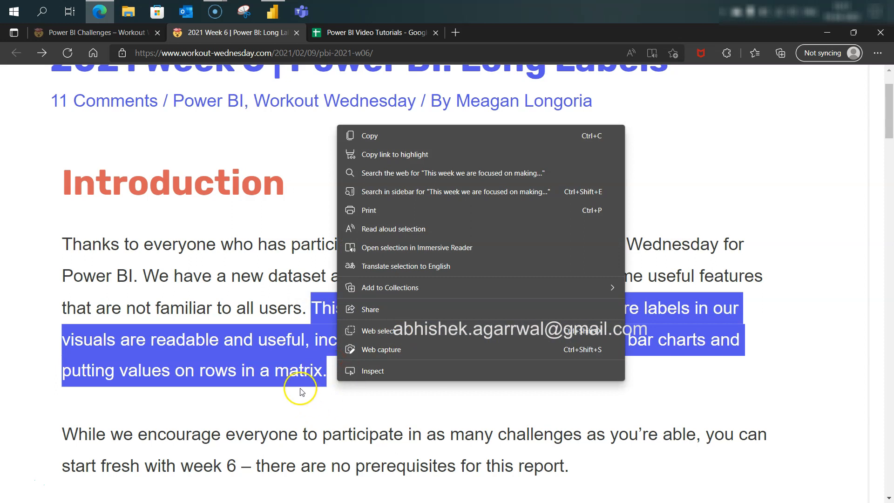
click(301, 389)
click(381, 343)
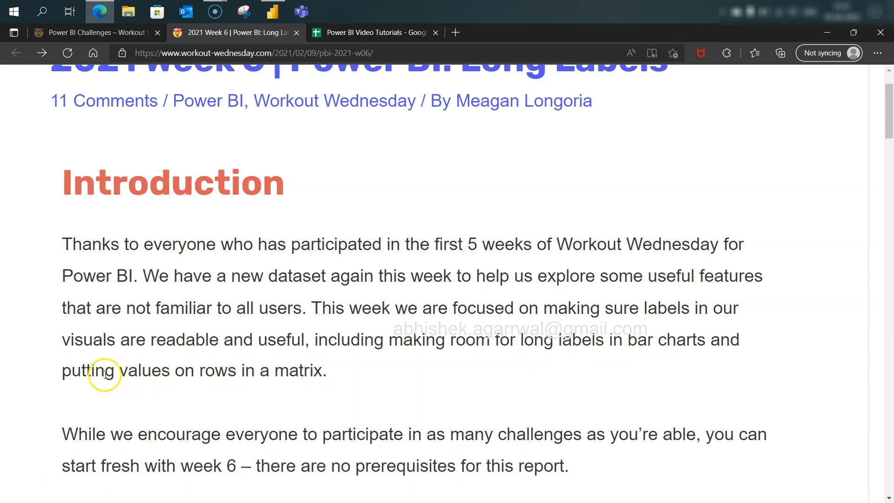
drag(94, 371, 318, 371)
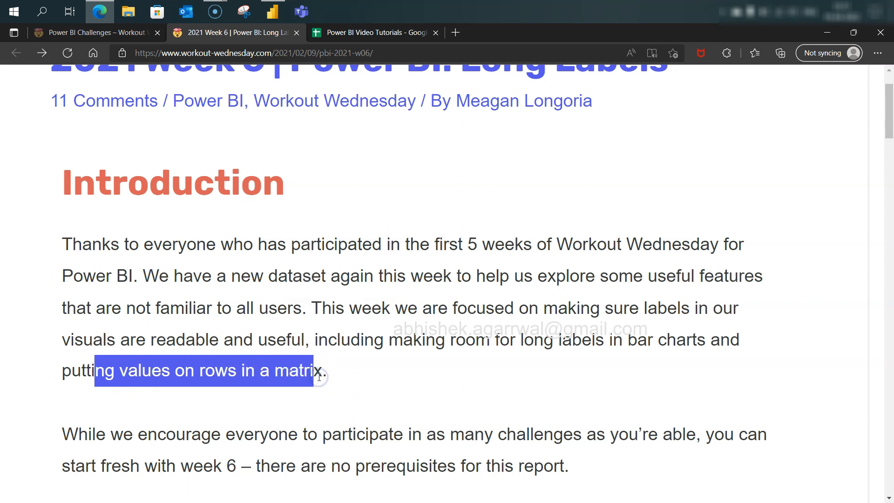
click(319, 377)
scroll(319, 378, down, 2)
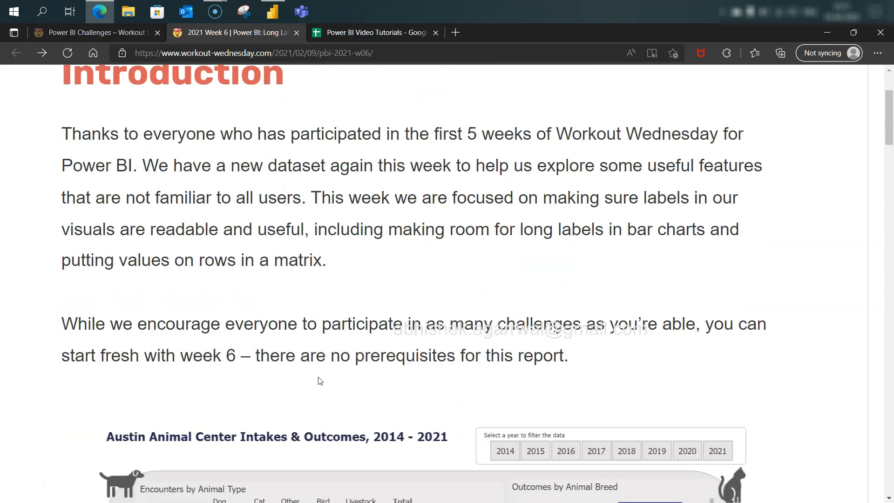
scroll(150, 319, down, 4)
scroll(162, 319, down, 3)
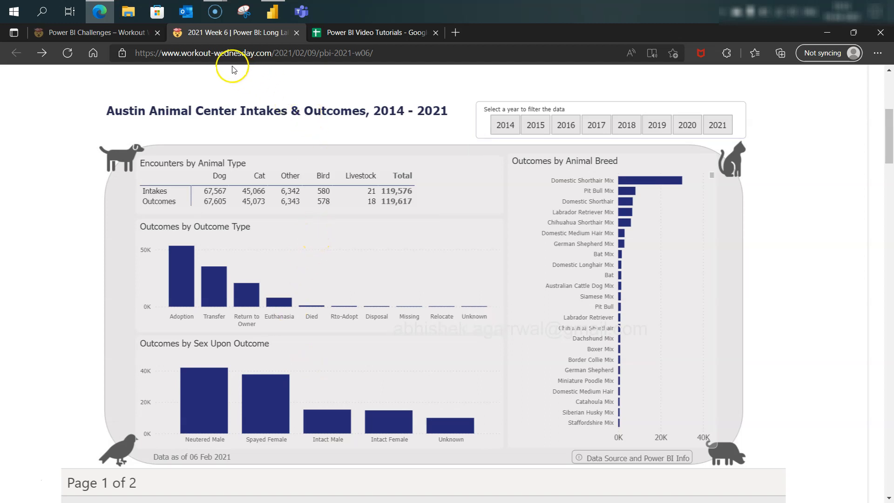
Step: Switch to the Power BI Video Tutorials spreadsheet and review the exercise titles on the Exercise sheet, including the Week 6 entry
click(387, 34)
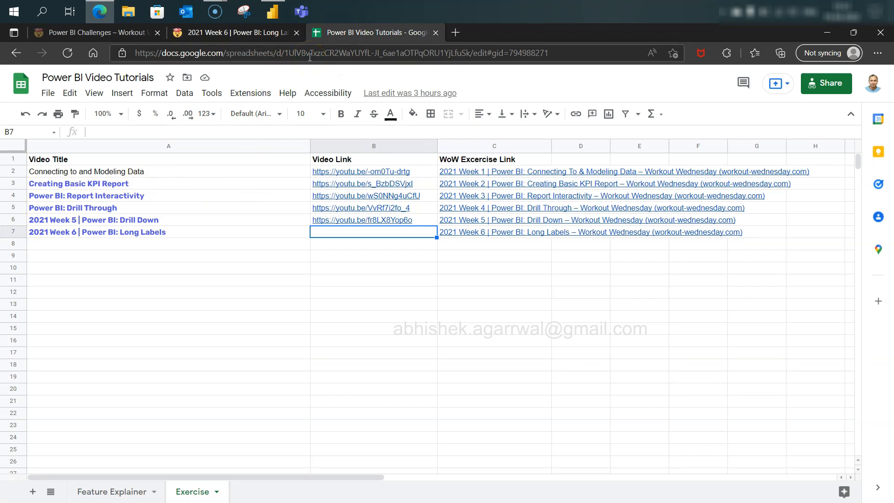
drag(154, 160, 154, 234)
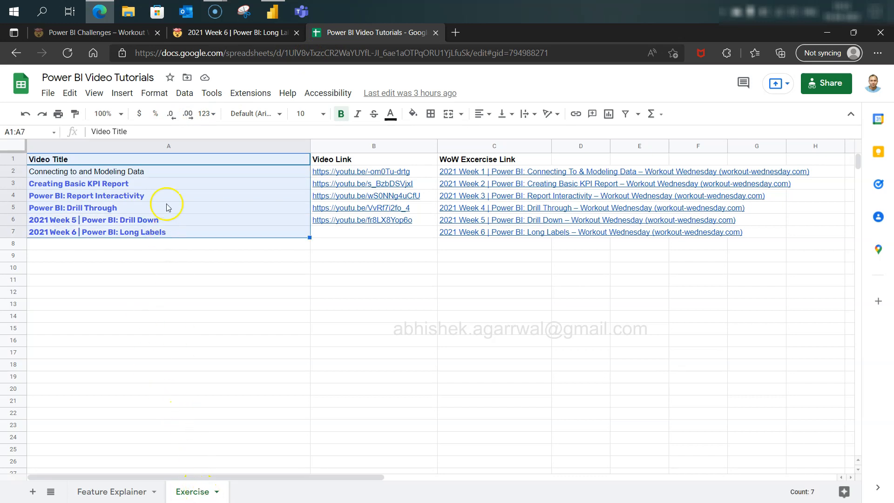
click(168, 234)
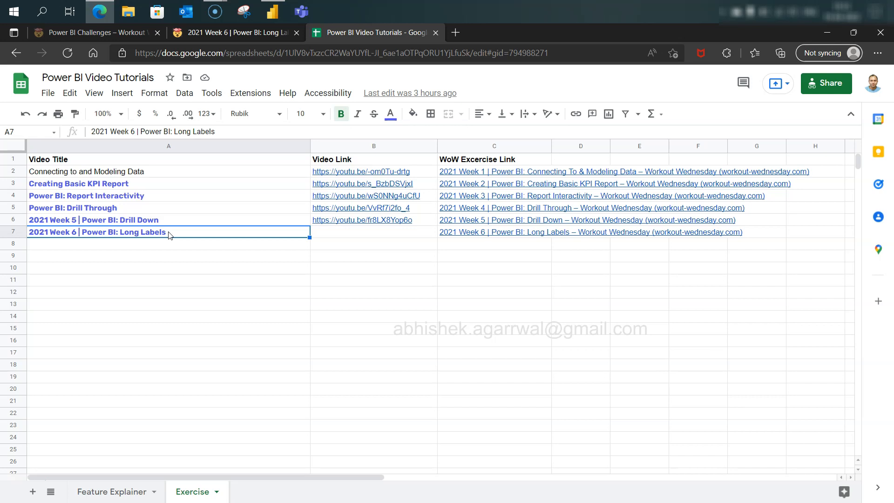
Step: Browse the video list on the Feature Explainer sheet, including its last entry and the chart tutorials, and return to the Exercise sheet
click(121, 492)
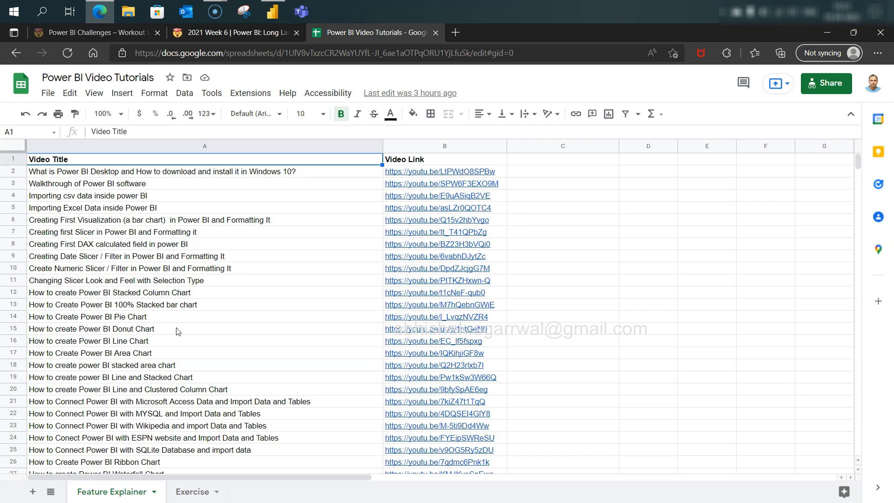
key(ctrl+Down)
scroll(177, 331, down, 2)
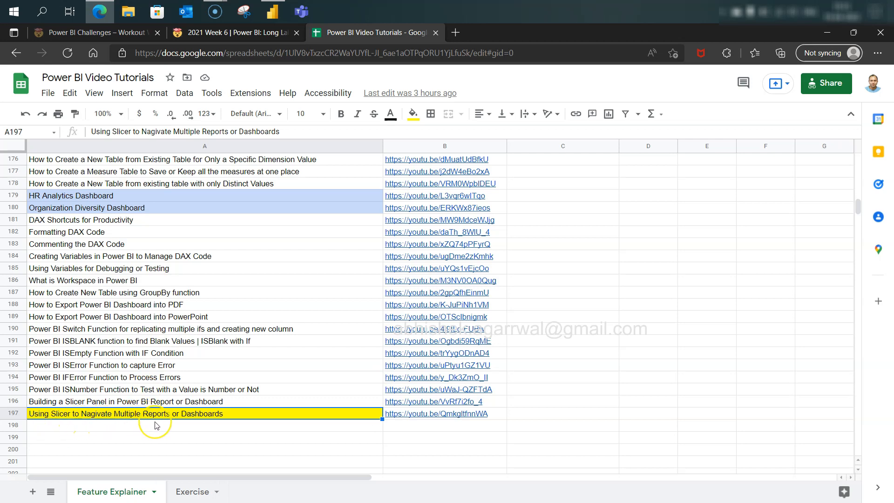
scroll(157, 425, up, 20)
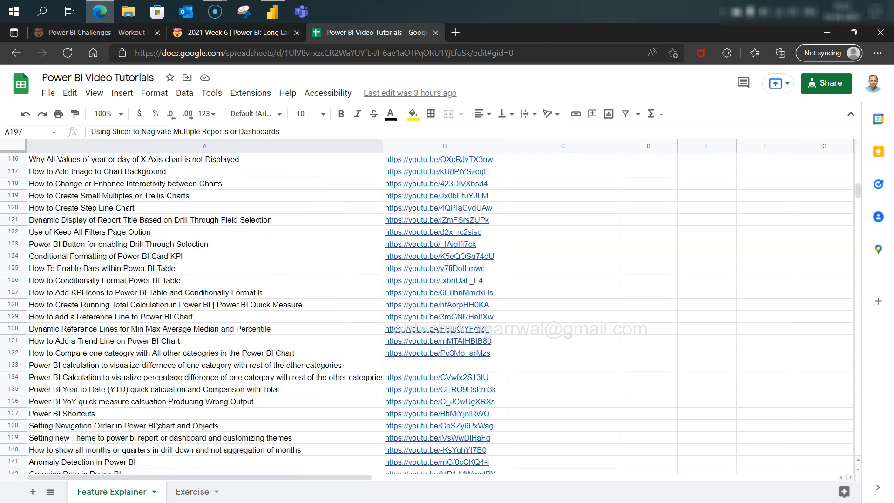
scroll(156, 425, up, 3)
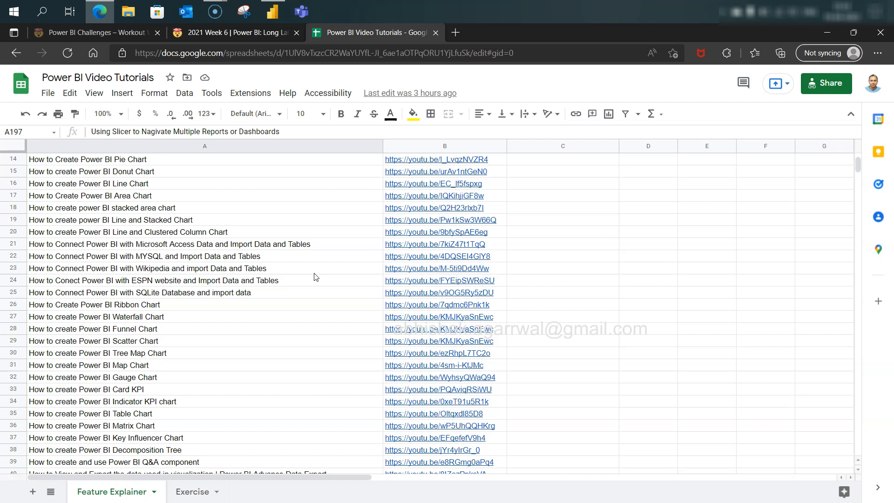
drag(217, 303, 220, 454)
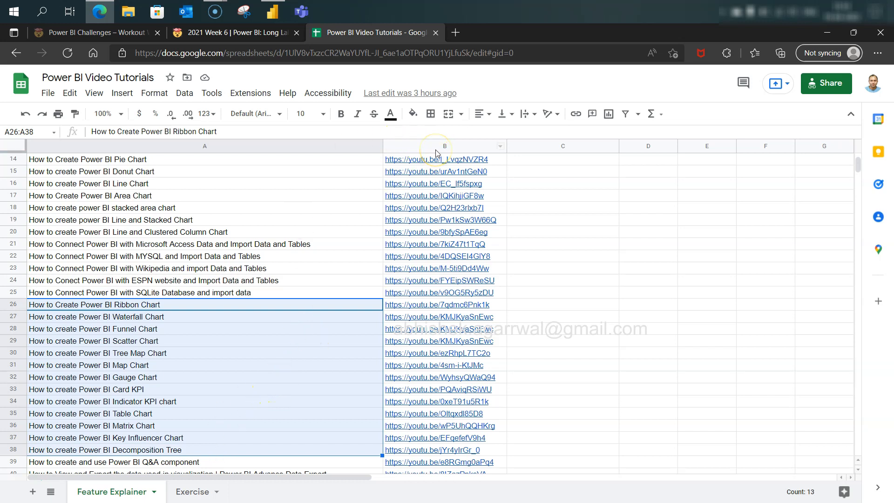
click(225, 280)
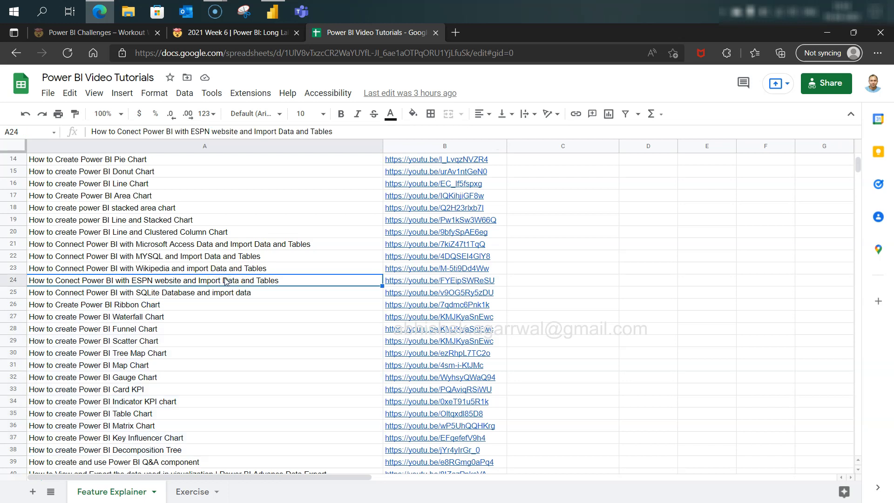
click(189, 486)
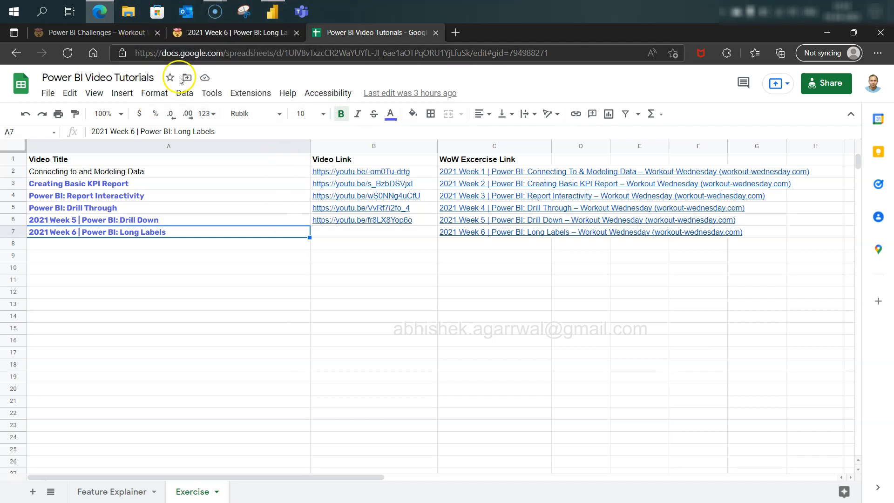
Step: Read the starter-dataset requirement on the Week 6 challenge page and switch to the Wow2021W06Dataset file in Power BI Desktop
click(235, 34)
scroll(277, 272, down, 5)
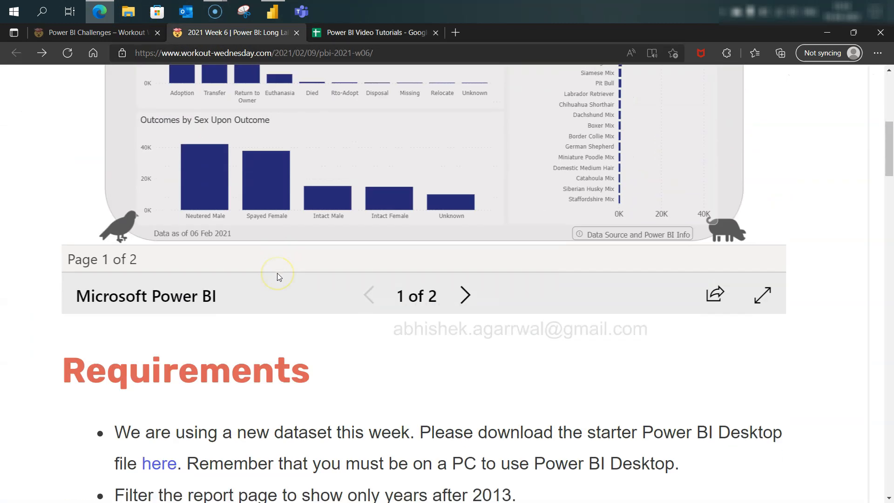
scroll(278, 275, down, 5)
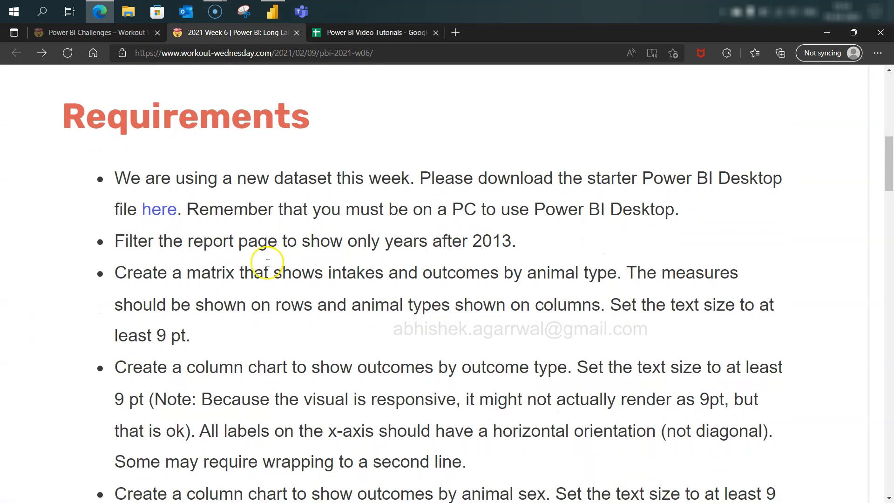
drag(317, 177, 406, 174)
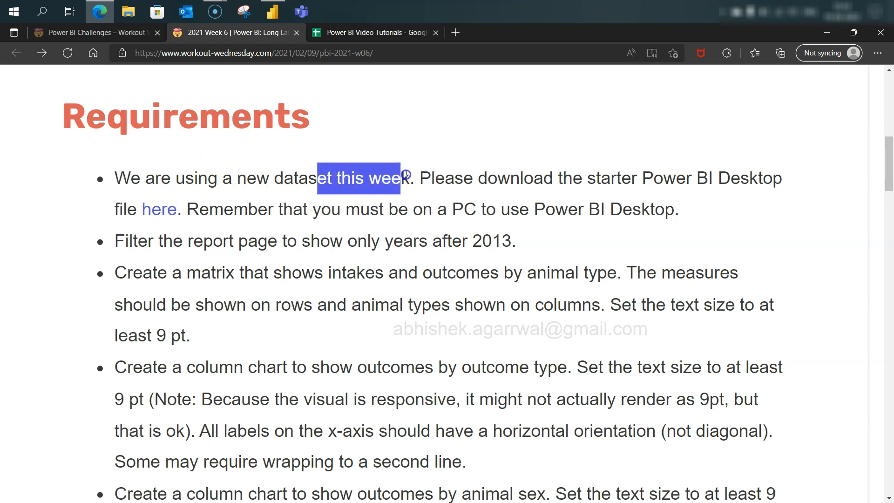
click(631, 183)
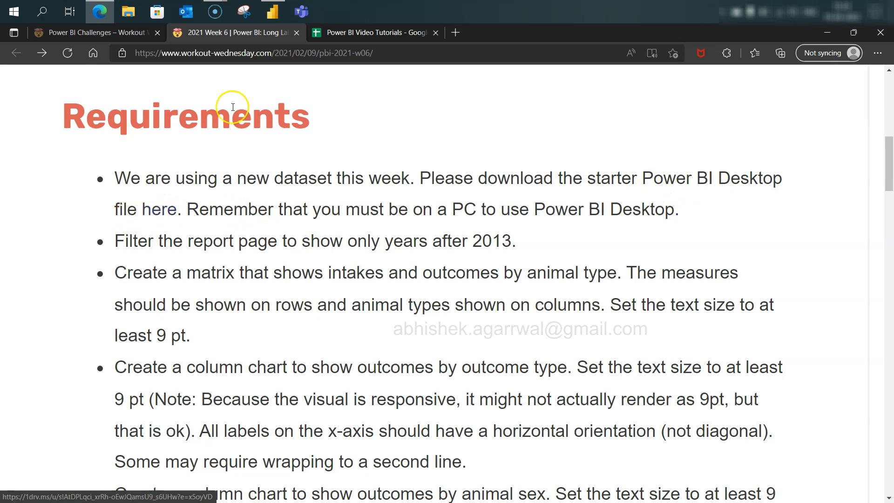
click(274, 15)
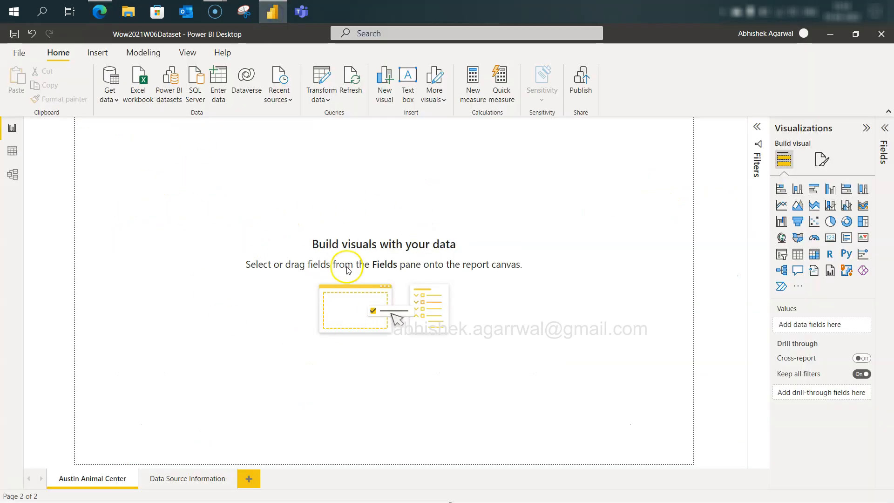
Step: Switch back to the browser and highlight the requirement to filter the report page to years after 2013
click(100, 11)
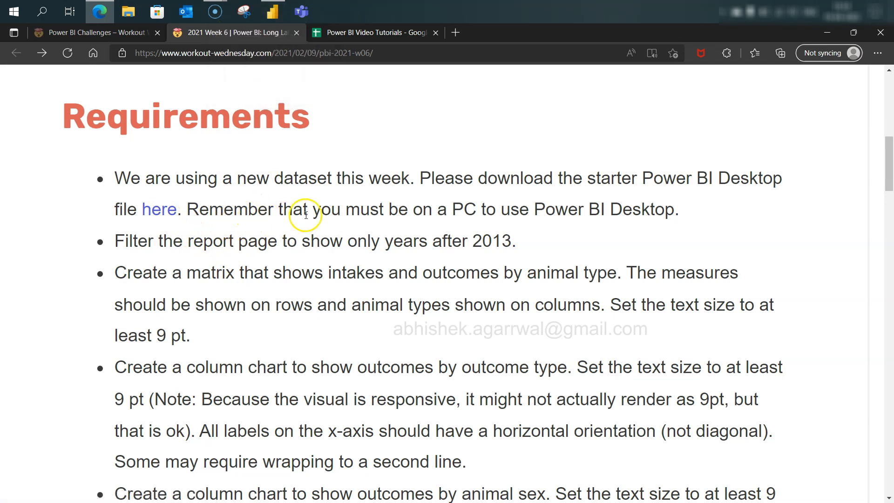
drag(129, 241, 502, 241)
click(501, 241)
triple_click(501, 241)
Step: Switch to Power BI Desktop, review the Data Source Information page, and return to the Austin Animal Center page
click(272, 14)
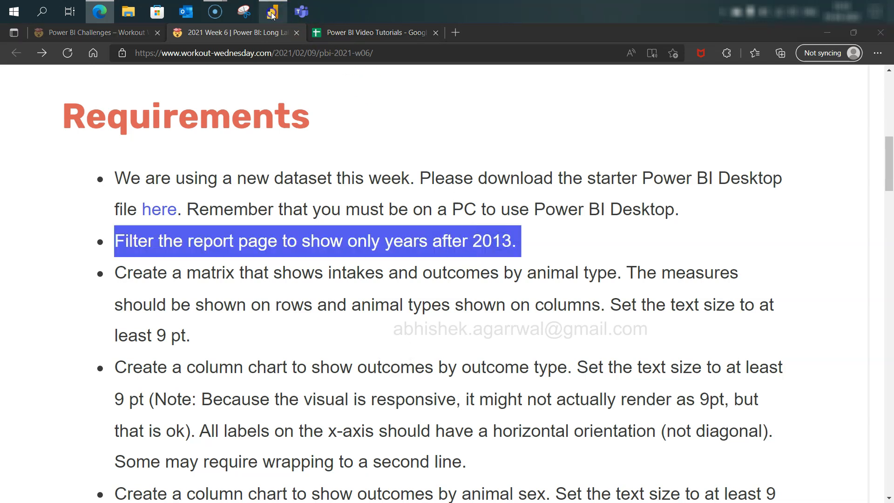
click(235, 377)
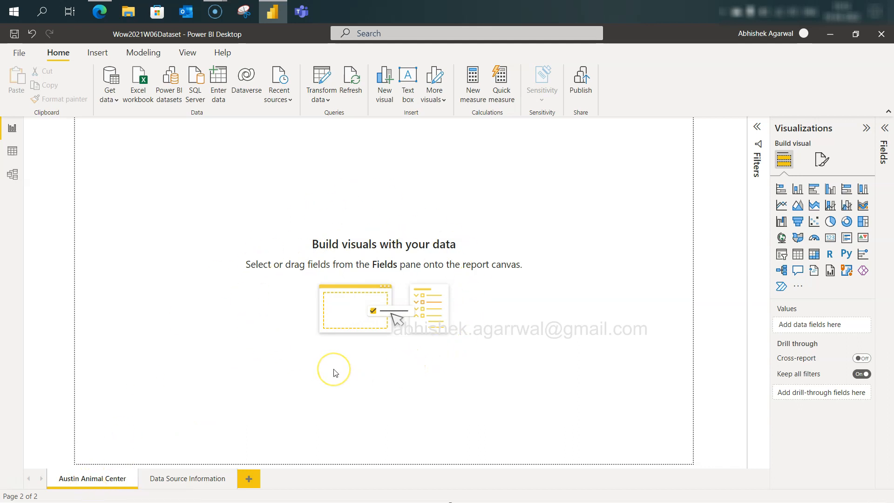
click(198, 480)
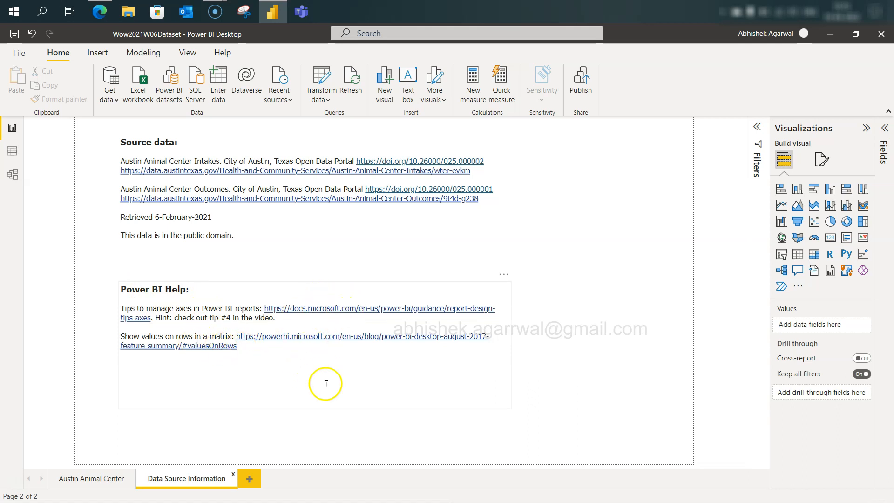
click(108, 480)
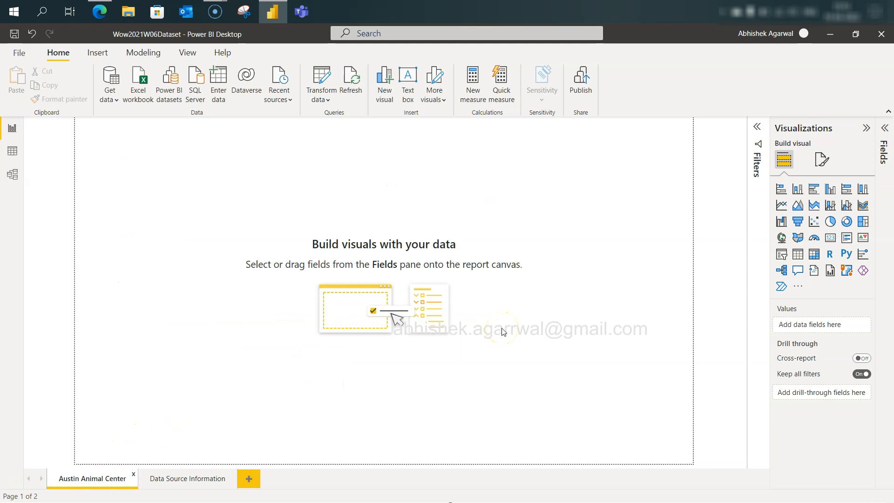
Step: Recheck the year-filter requirement in the browser, and show the Filters and Fields panes for the Austin Animal Center page in Power BI Desktop
click(99, 12)
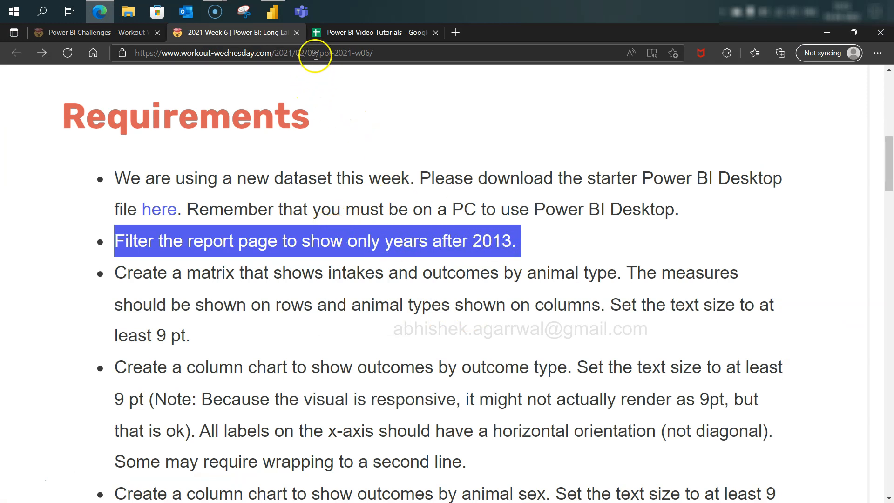
click(274, 12)
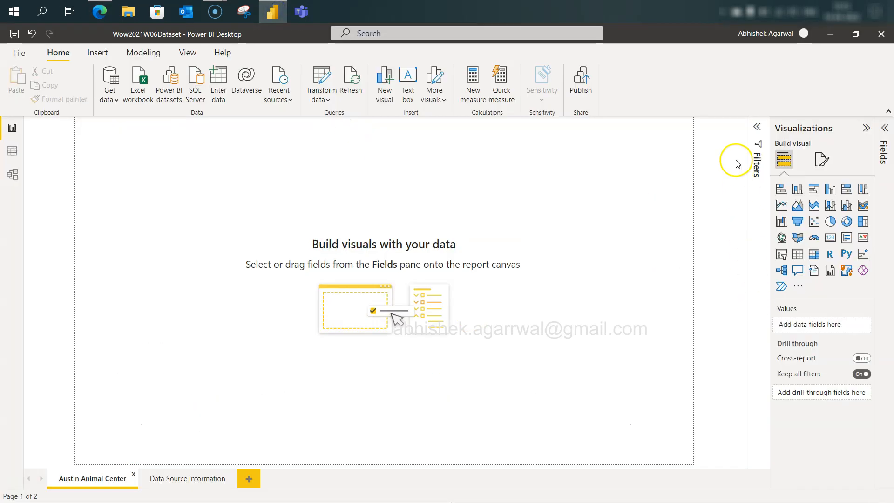
click(759, 128)
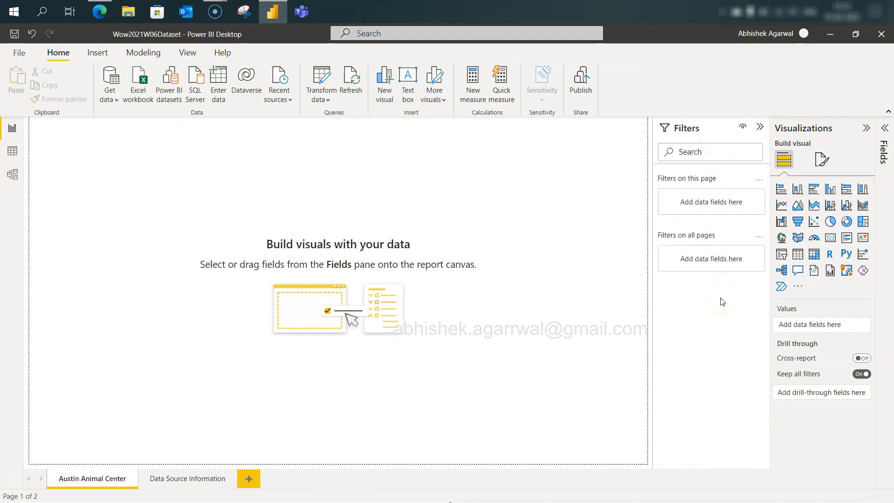
click(194, 58)
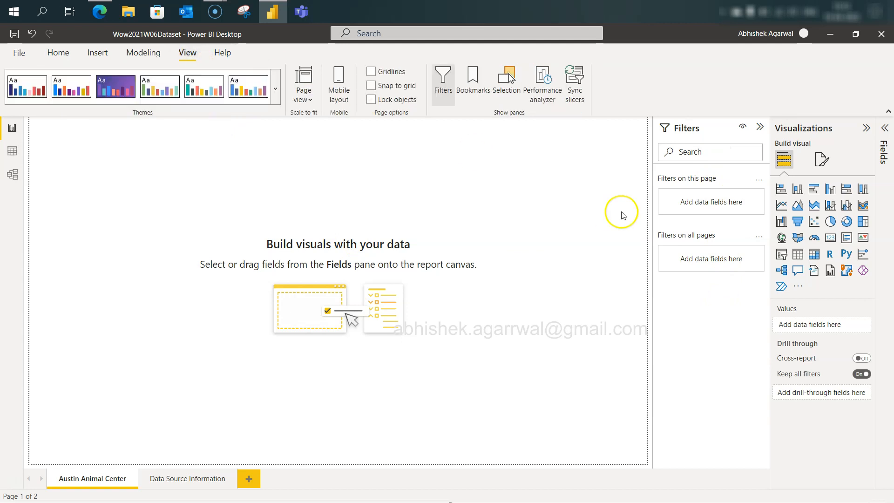
click(445, 81)
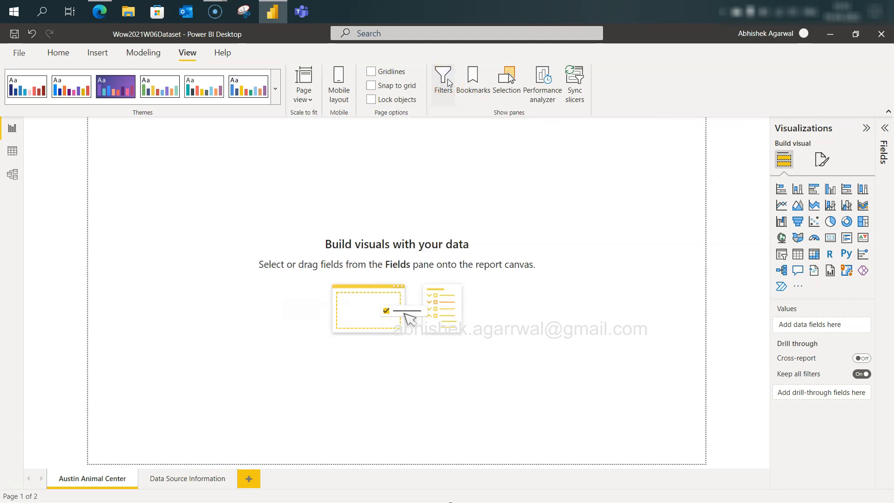
click(444, 81)
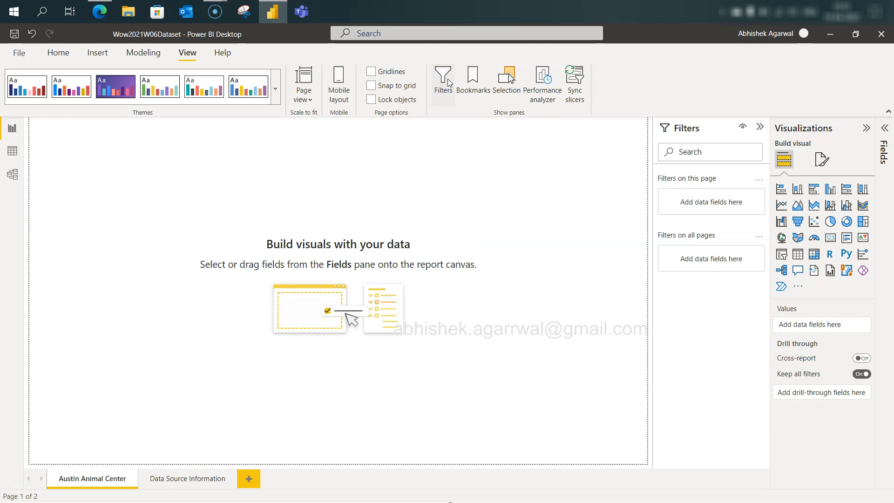
click(886, 129)
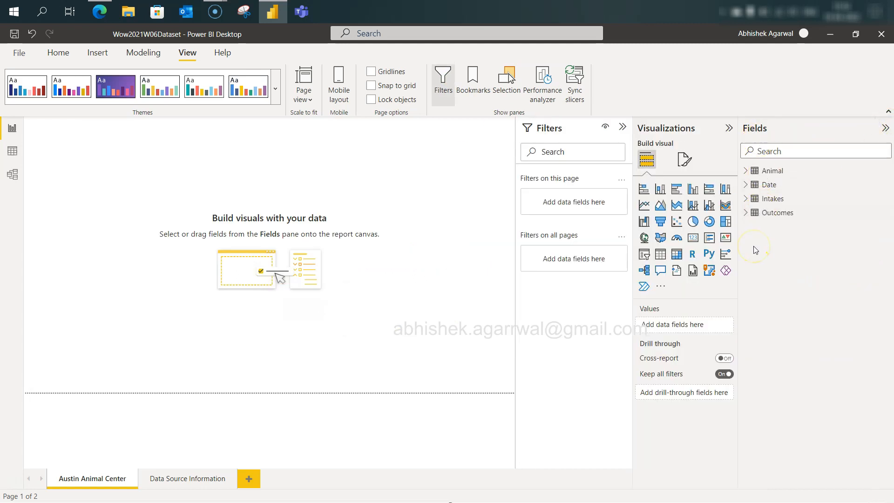
Step: Review the table relationships in the data model, reposition the Date table between Outcomes and Intakes, and return to the report page
click(13, 177)
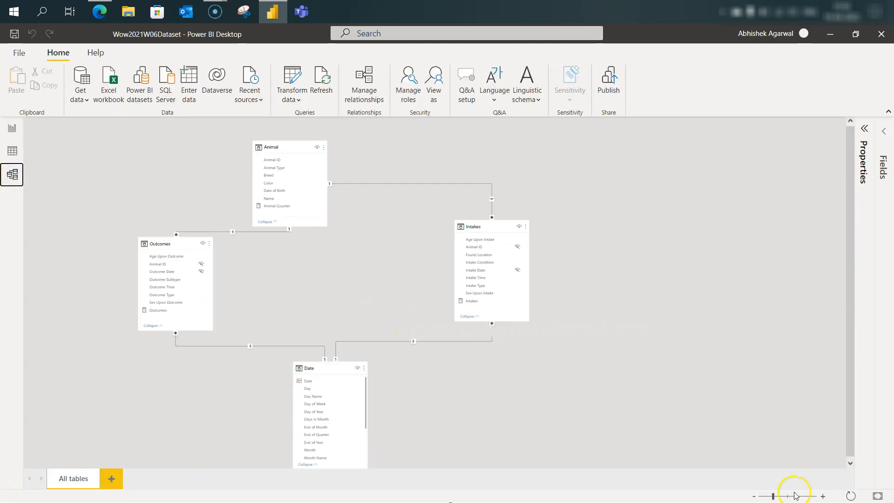
click(822, 497)
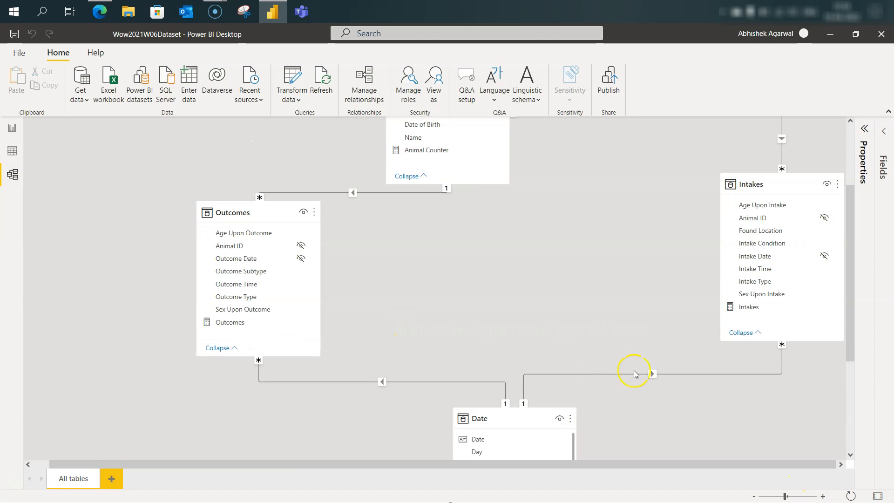
drag(513, 419, 461, 240)
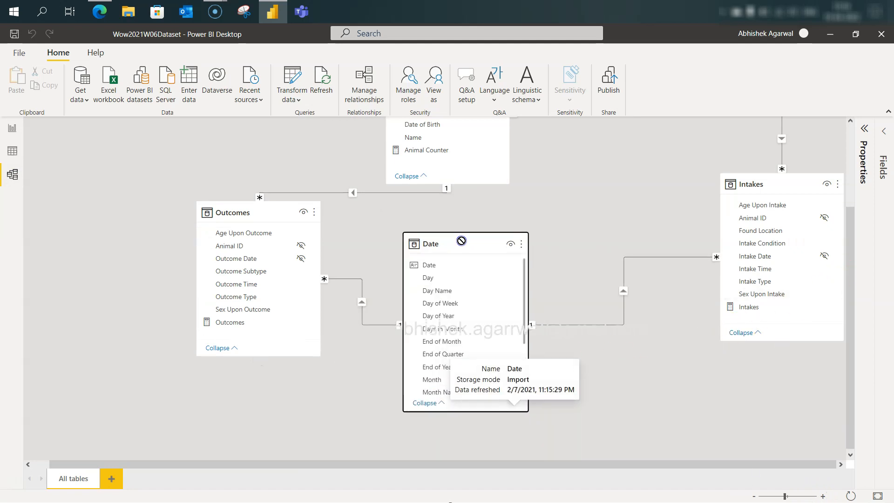
drag(848, 222, 849, 191)
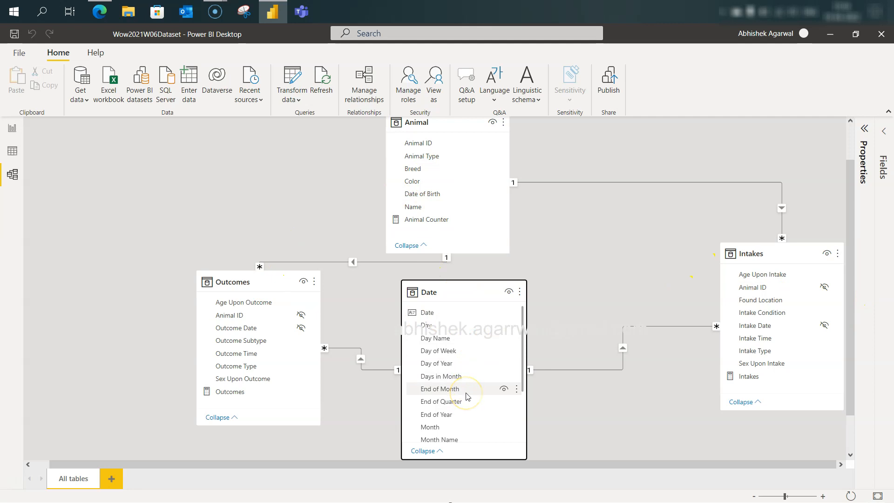
click(87, 239)
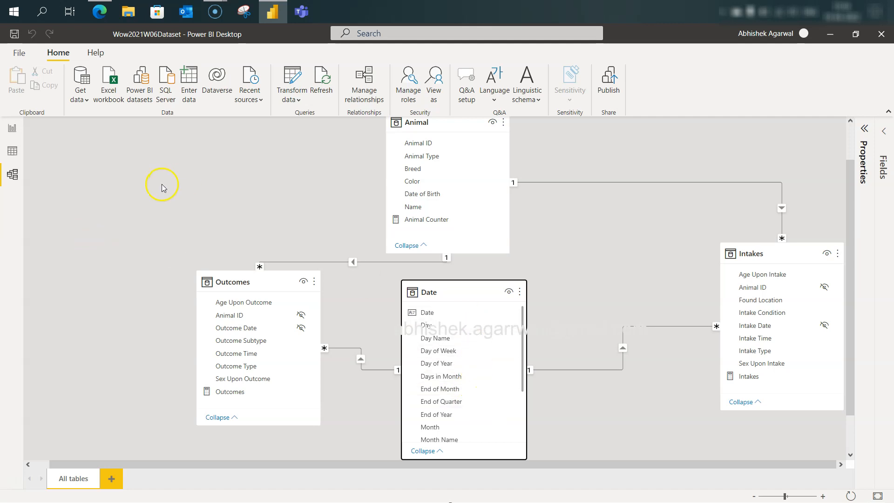
click(13, 129)
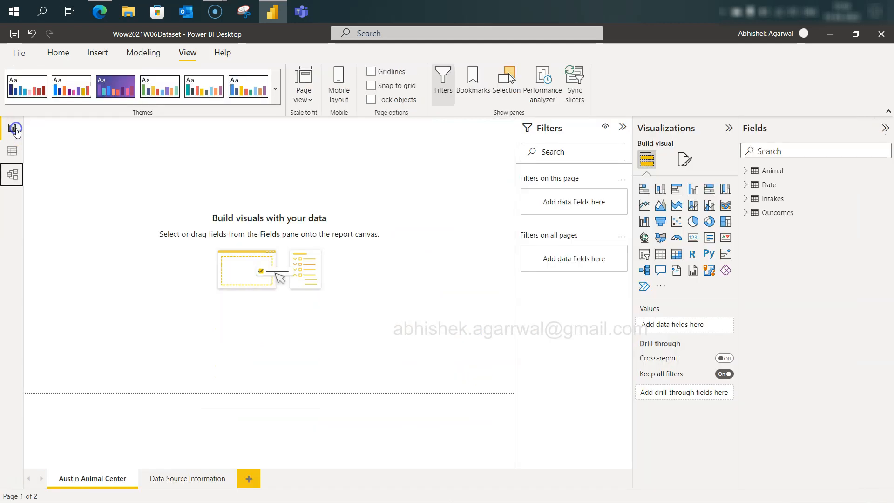
Step: Add Year from the Date table as a page filter with Basic filtering, selecting every year except 2013
click(754, 187)
click(747, 185)
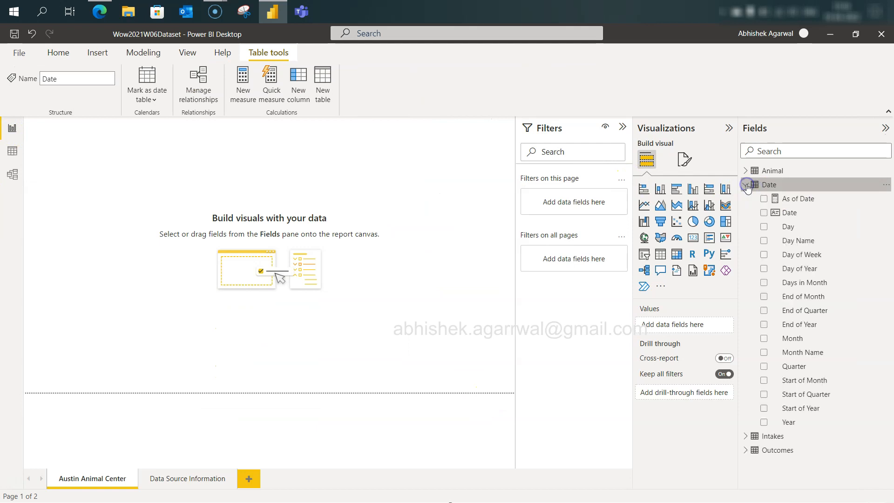
drag(797, 422, 573, 204)
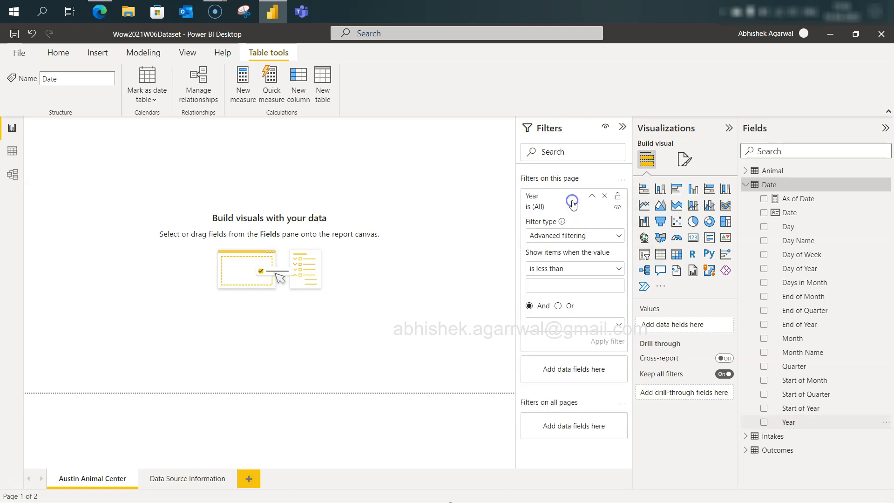
click(573, 235)
click(572, 267)
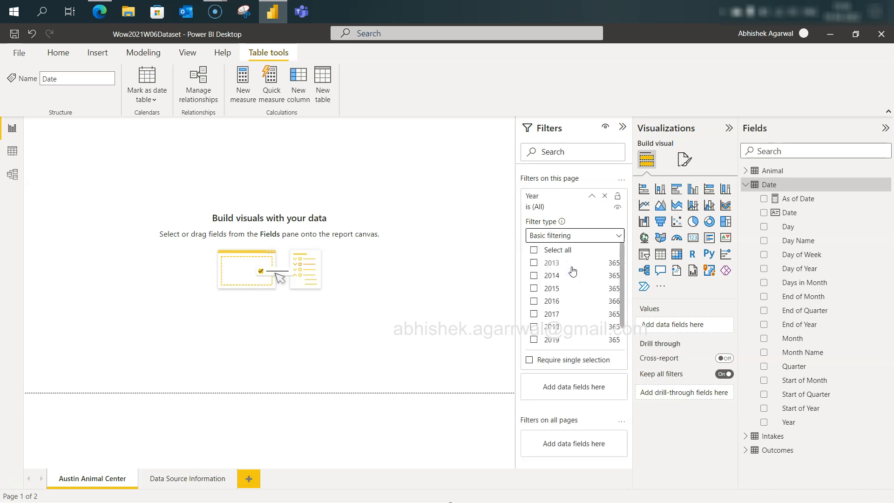
click(534, 263)
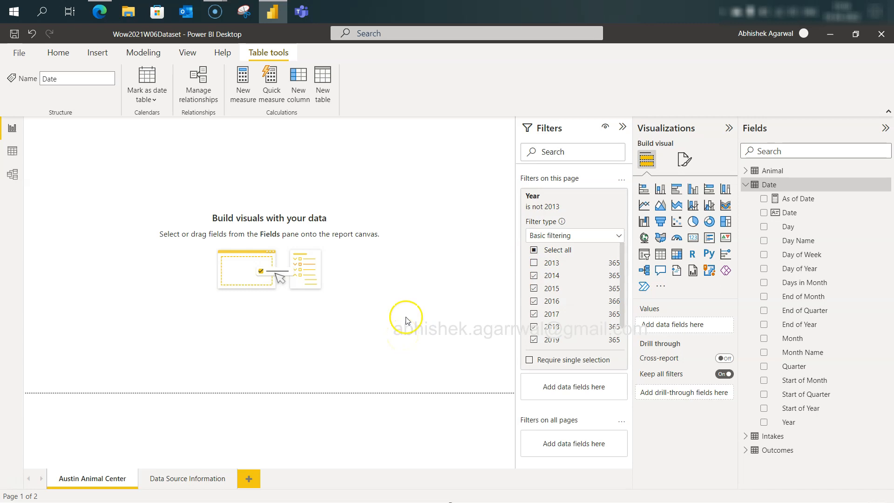
Step: Hide the Filters pane to free up space around the report canvas
click(189, 52)
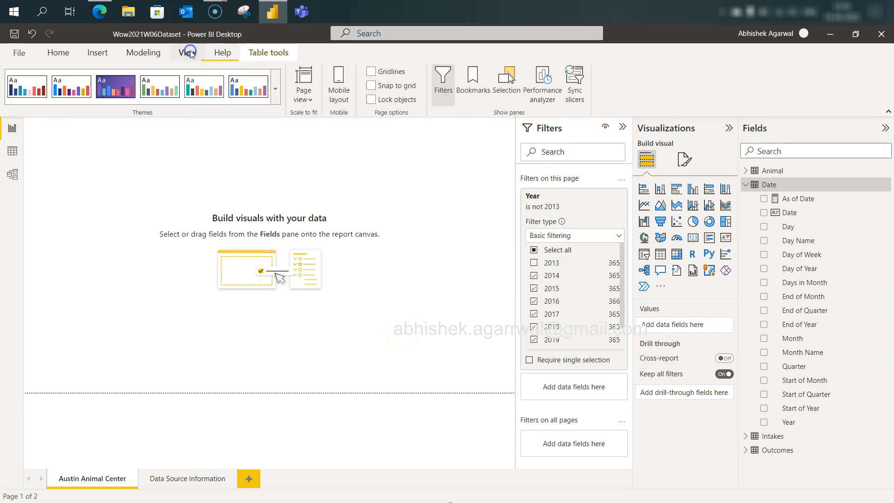
click(445, 75)
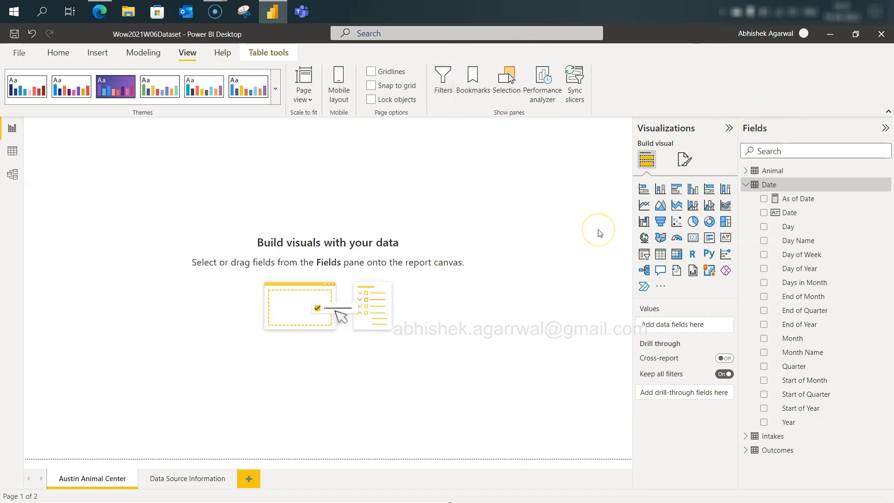
click(521, 269)
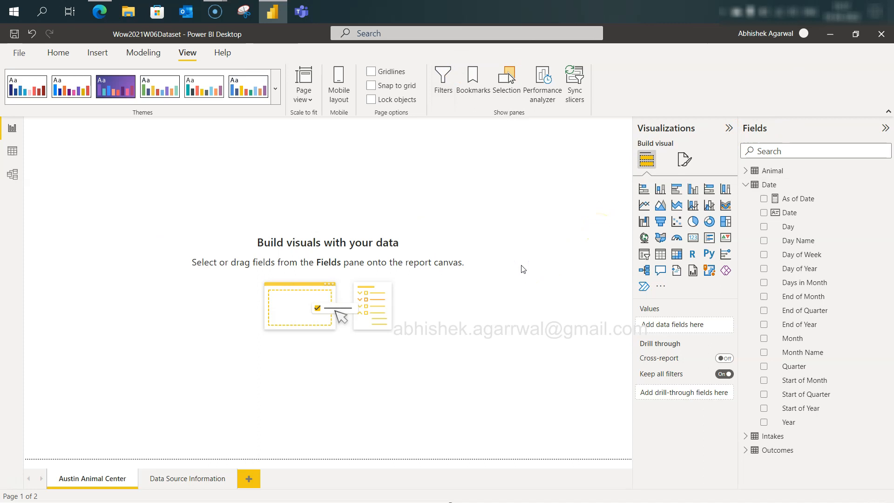
Step: Switch to the challenge page in the browser and highlight the requirement for a matrix of intakes and outcomes by animal type
key(alt+Tab)
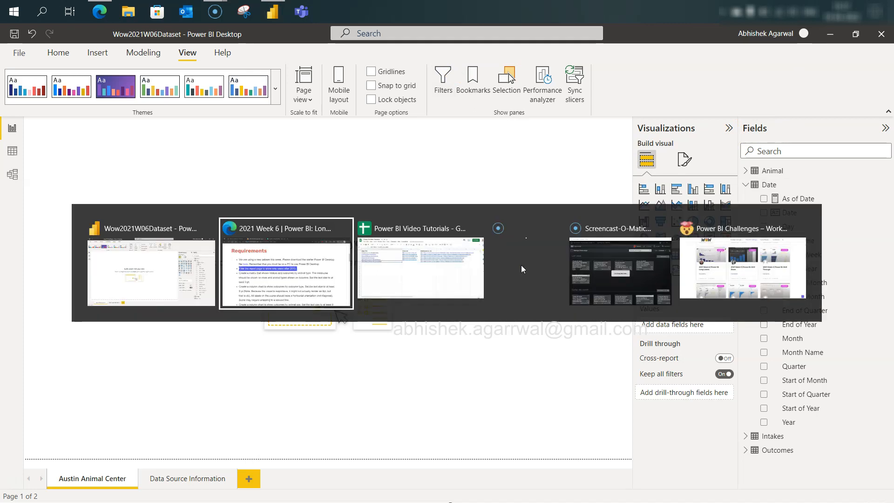
scroll(523, 270, up, 4)
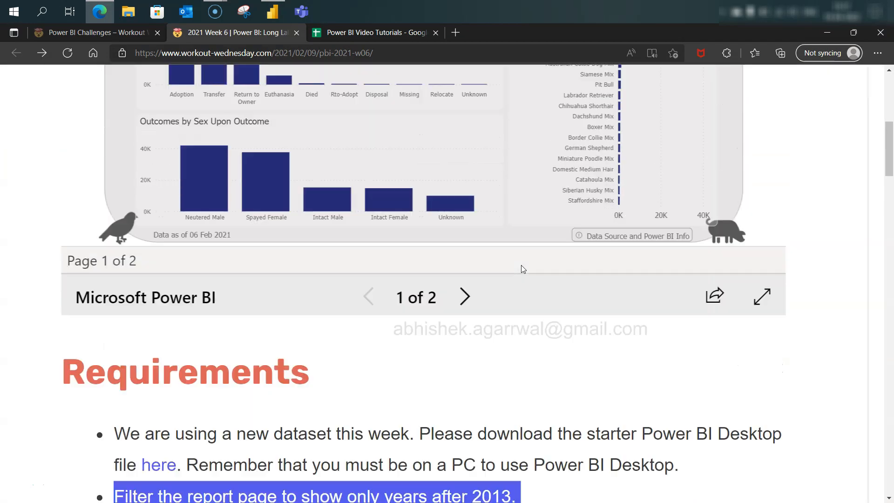
scroll(521, 266, down, 5)
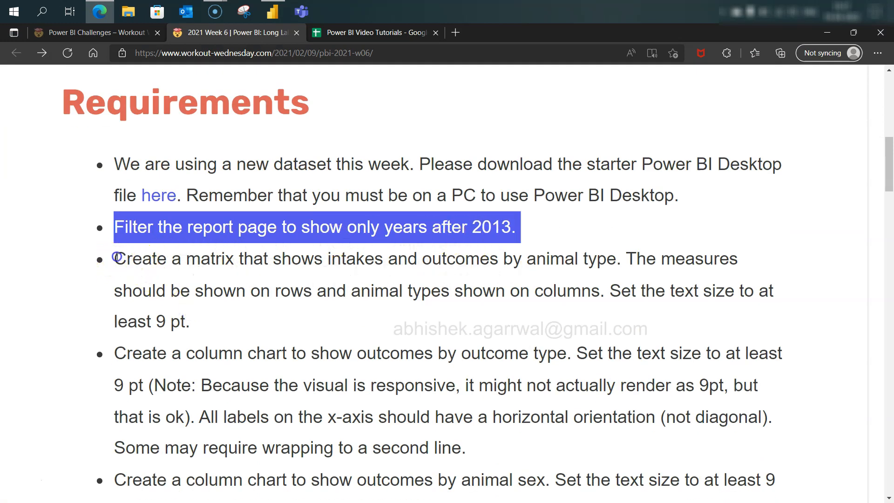
click(181, 317)
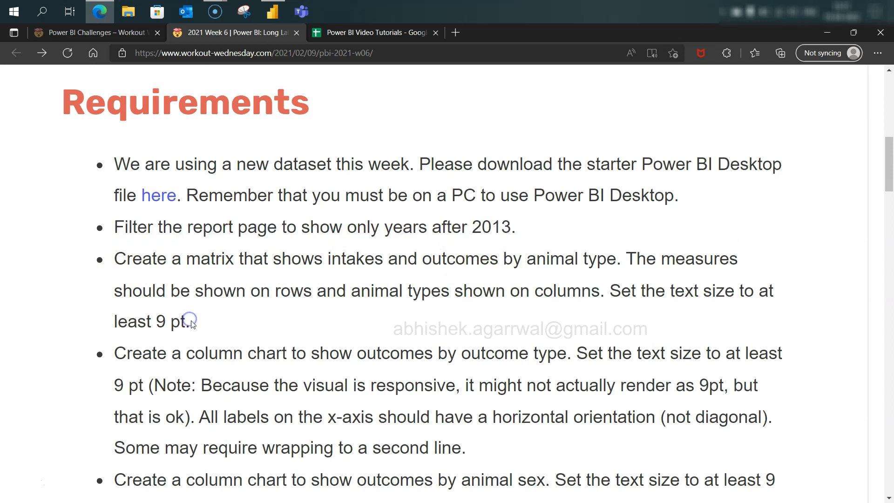
drag(185, 321, 122, 265)
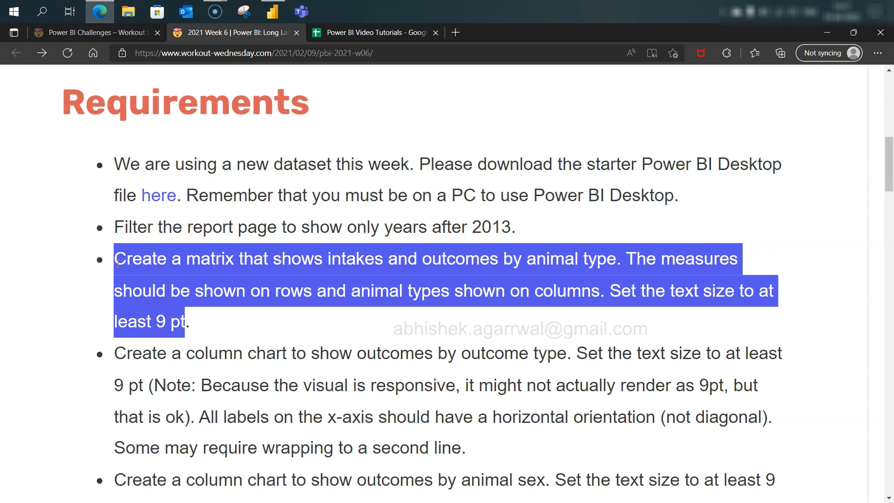
Step: Switch to Power BI Desktop, add a matrix visual with Animal Type on columns, and widen it
key(alt+Tab)
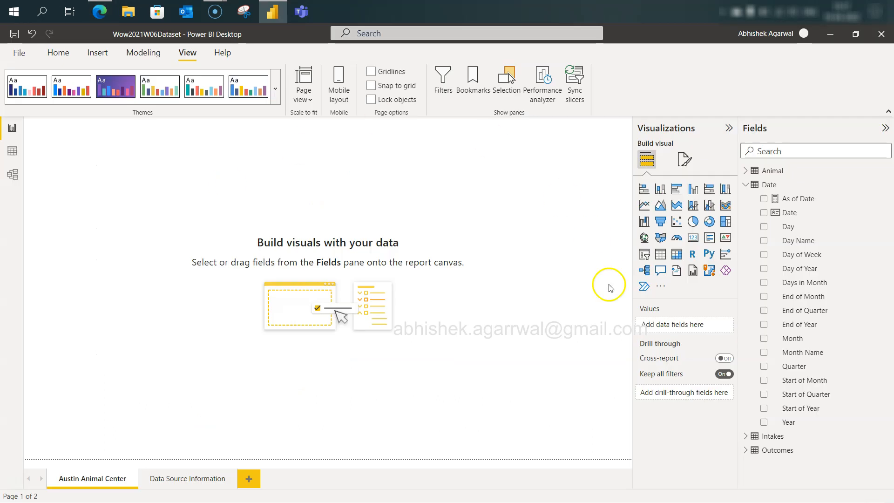
click(743, 168)
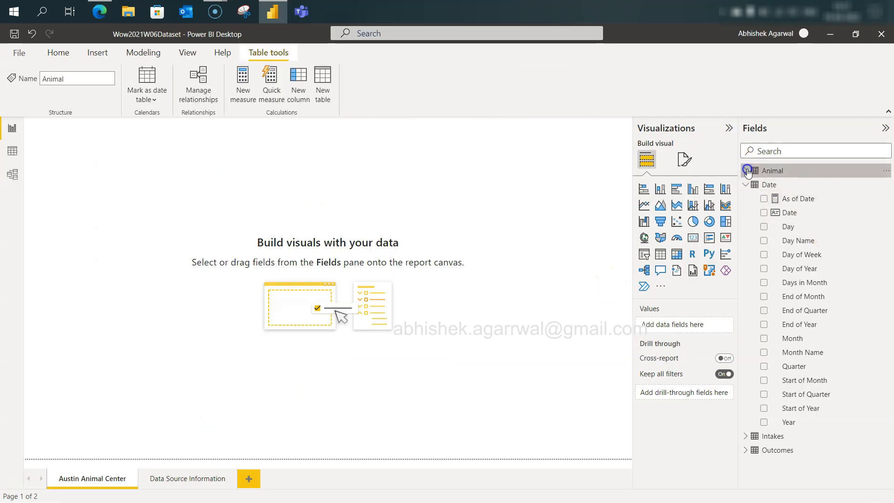
click(748, 171)
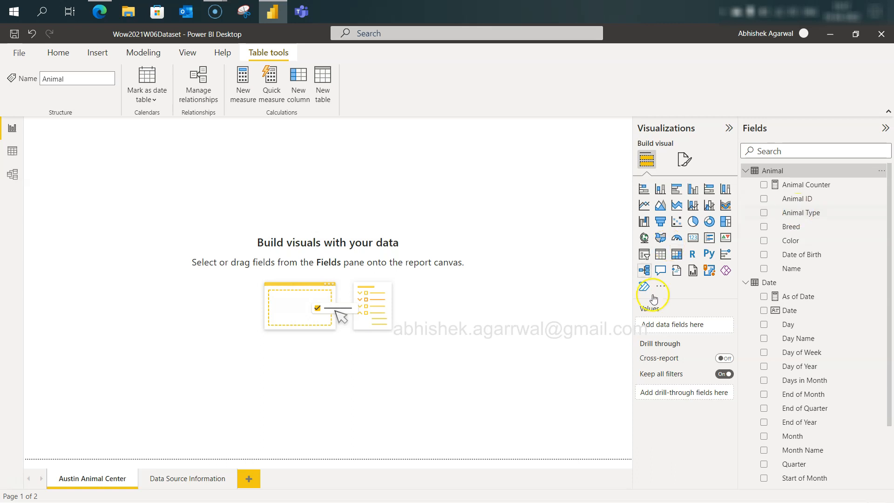
click(678, 255)
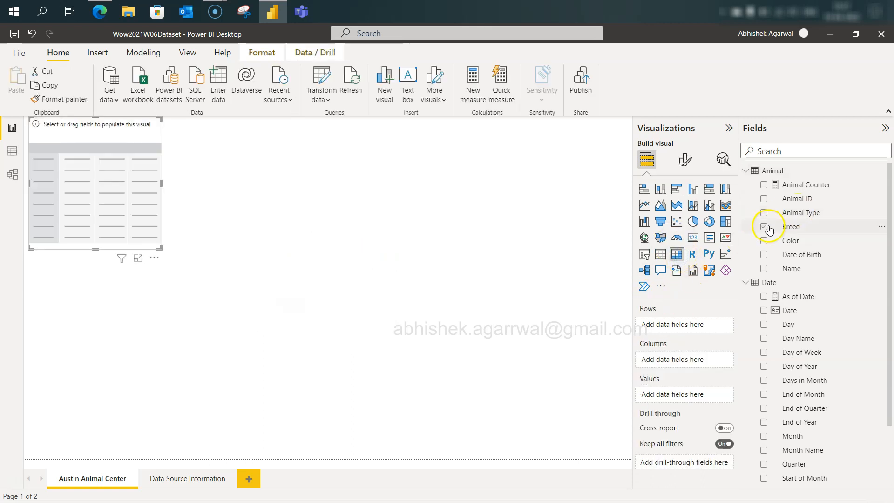
click(764, 213)
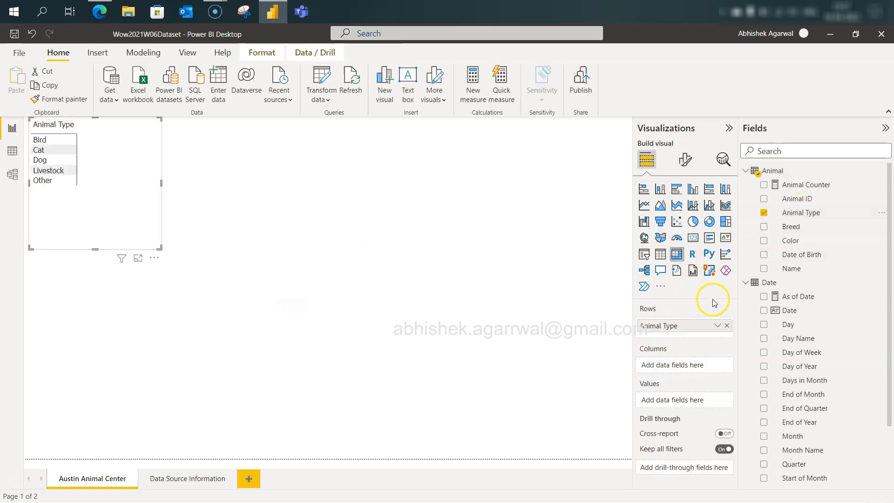
drag(685, 327, 682, 369)
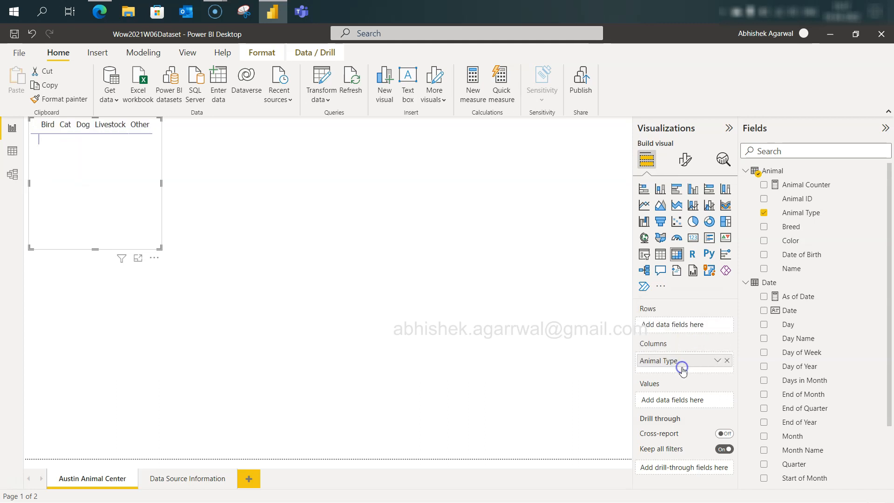
drag(162, 185, 275, 184)
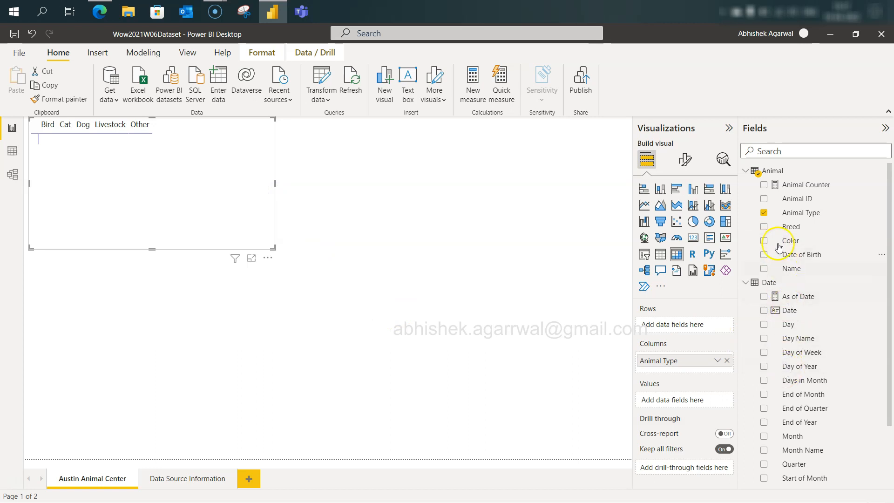
Step: Try to place the Intakes measure from the Intakes table on the matrix rows
click(746, 172)
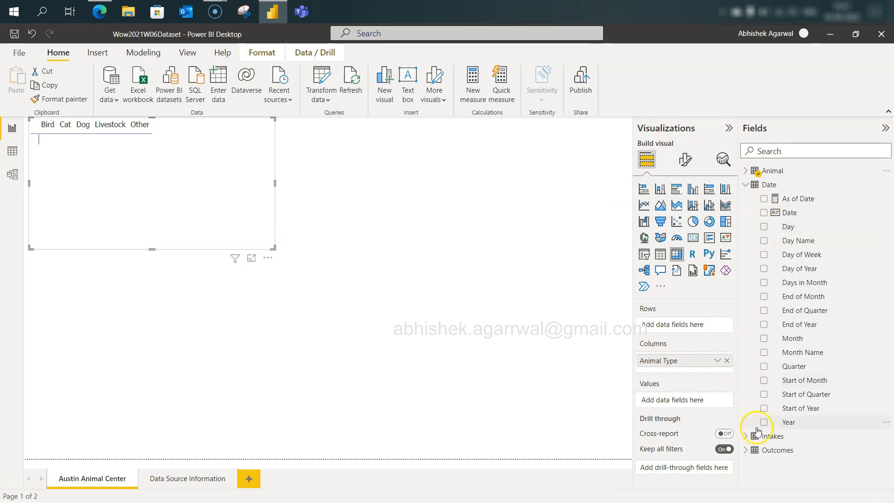
click(746, 437)
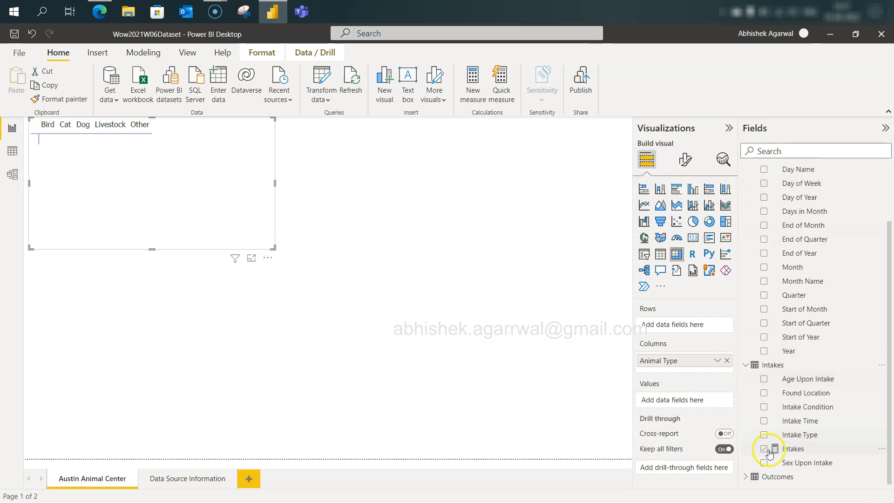
drag(786, 452, 682, 326)
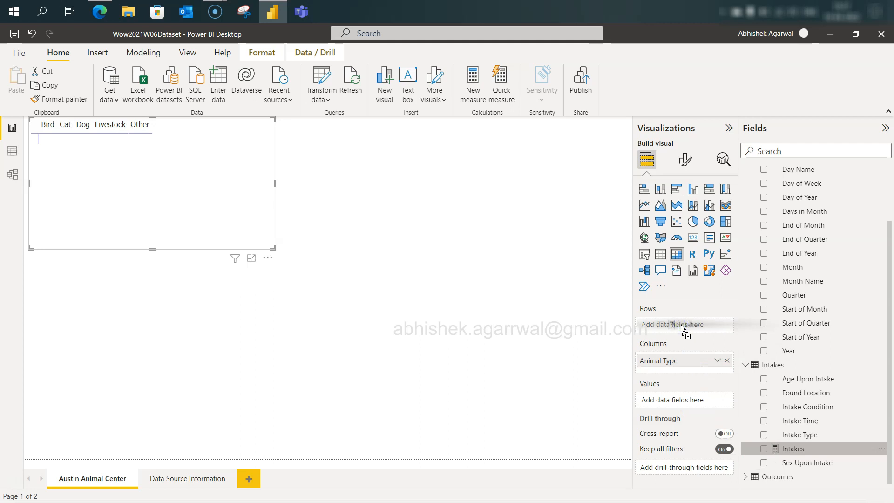
drag(679, 326, 679, 323)
drag(785, 448, 653, 320)
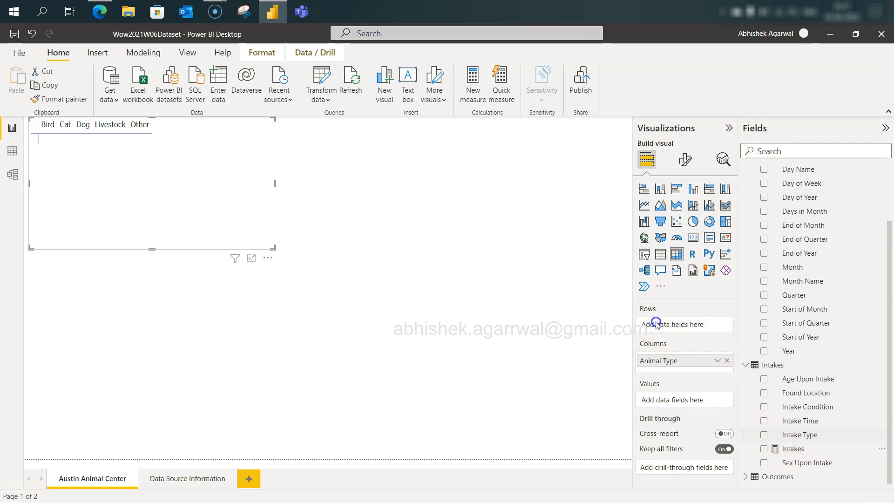
Step: Add the Intakes and Outcomes measures to the matrix values, and widen the matrix to fit all its columns
click(765, 449)
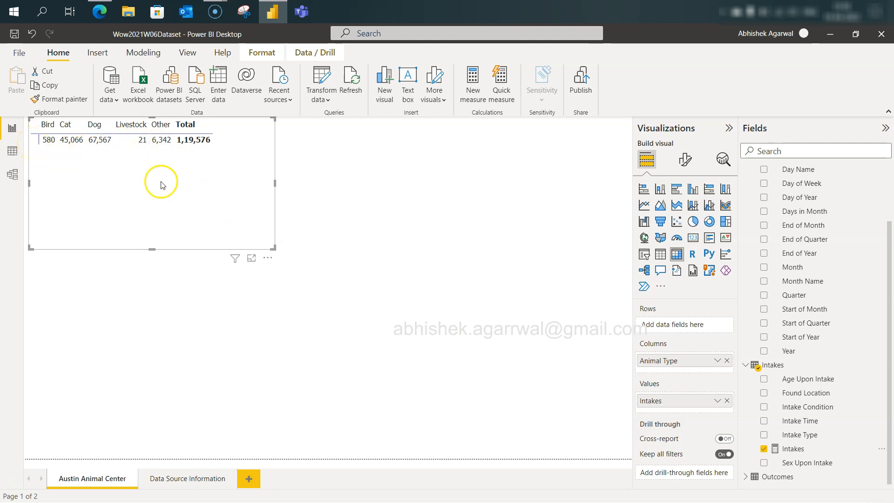
click(745, 364)
click(745, 451)
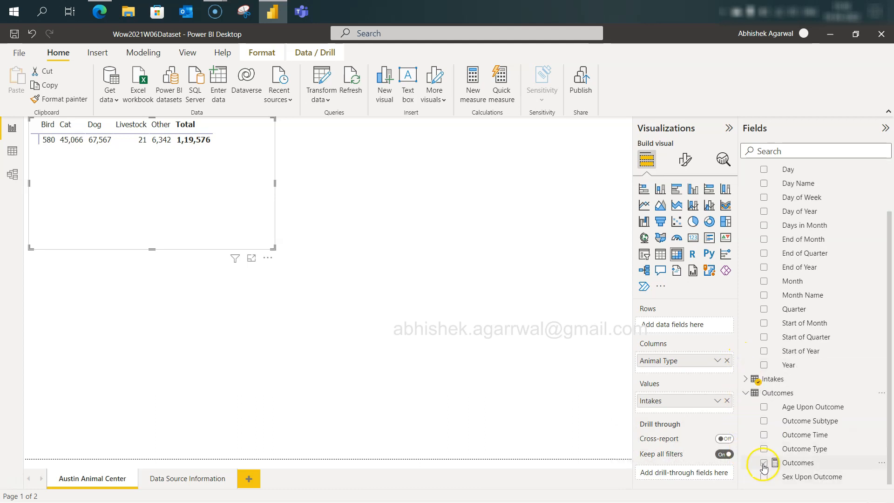
click(764, 463)
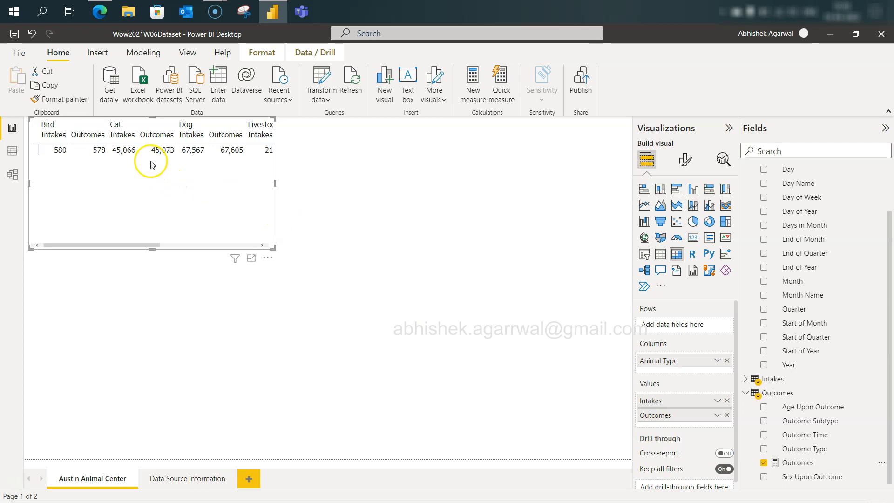
drag(276, 183, 527, 185)
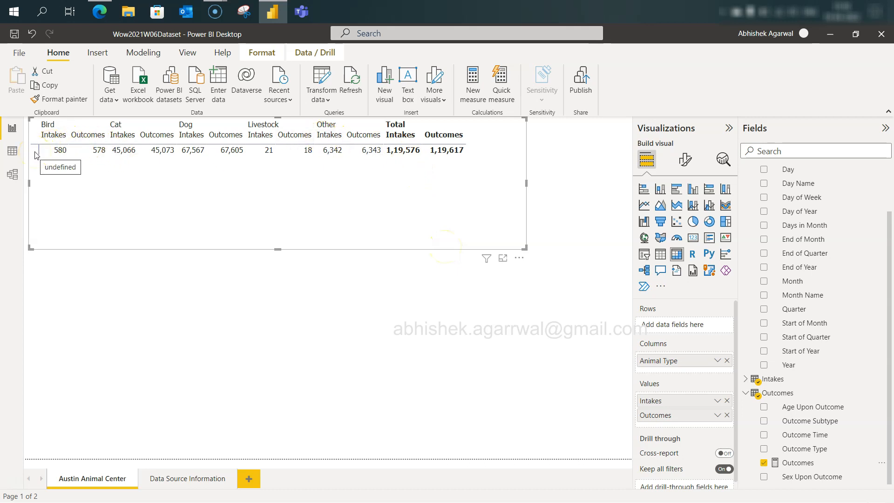
Step: Check the help note about showing values on rows on the Data Source Information page, and return to the Austin Animal Center page
click(196, 481)
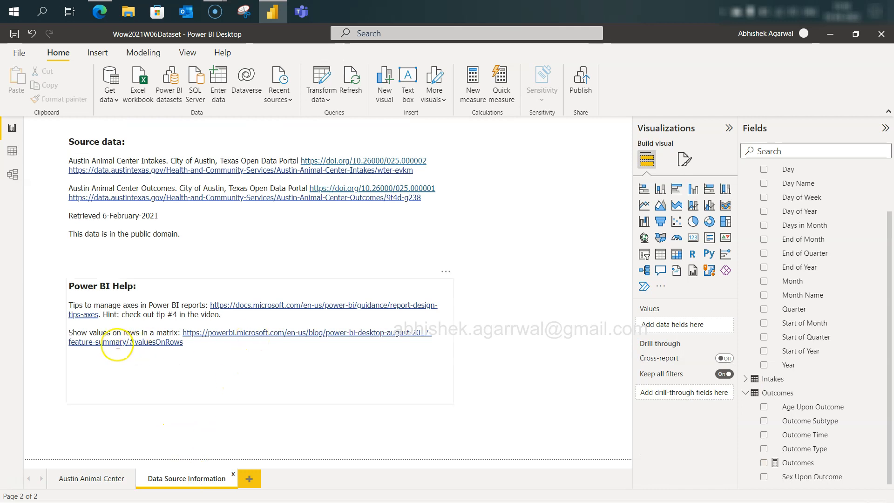
click(99, 480)
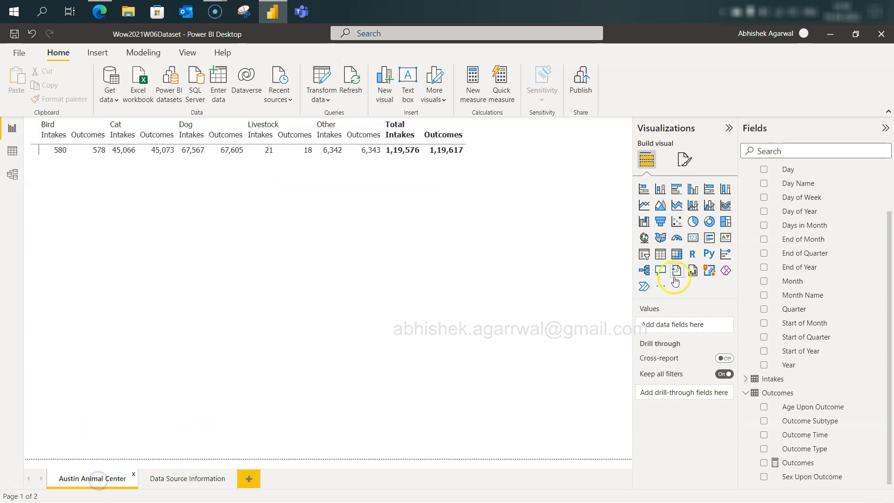
Step: Format the matrix values to switch to rows, so Intakes and Outcomes appear as row groups
click(684, 169)
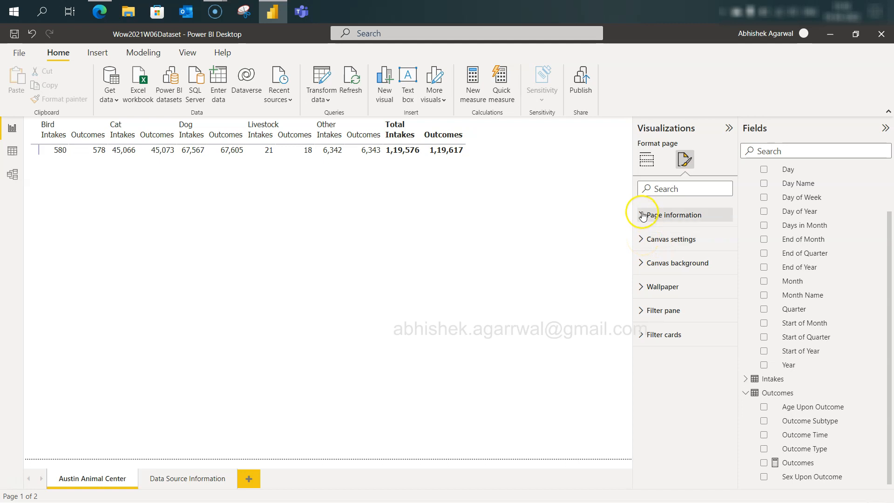
click(424, 203)
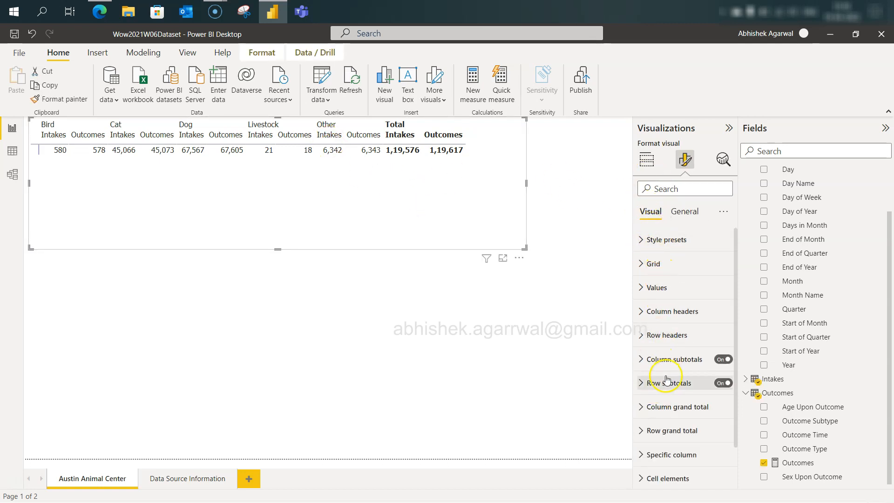
scroll(646, 323, down, 2)
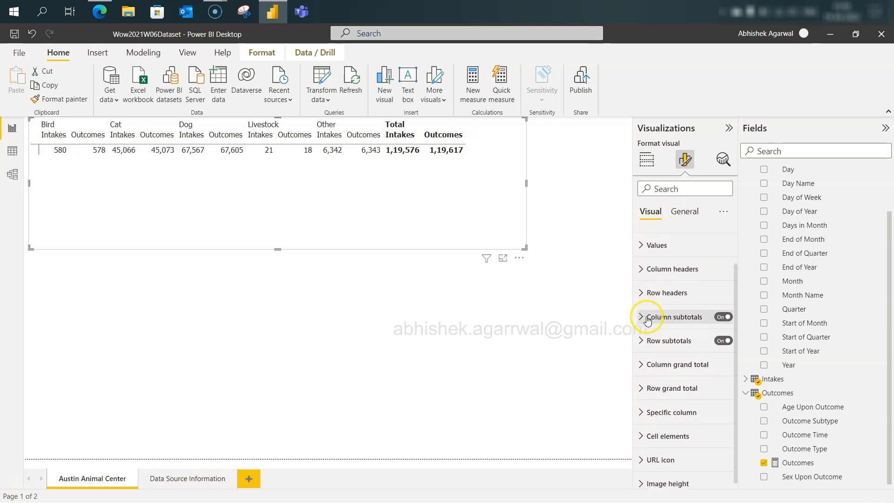
scroll(645, 320, up, 1)
click(642, 280)
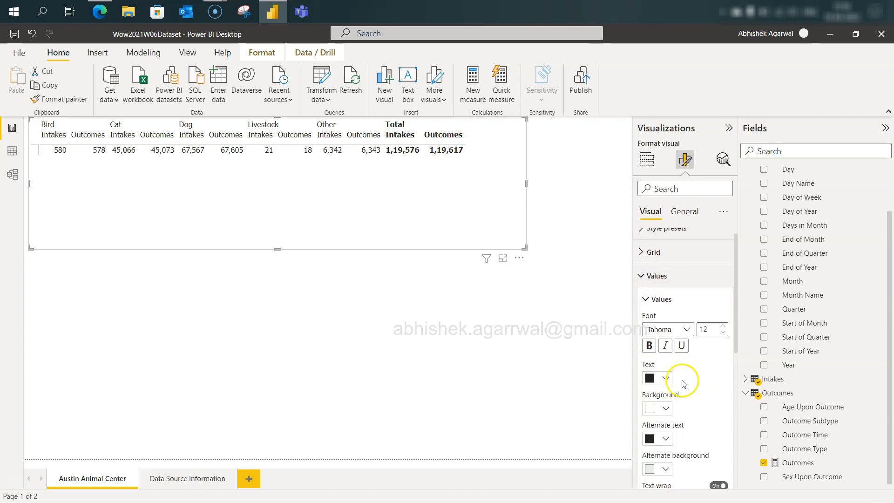
scroll(680, 379, down, 2)
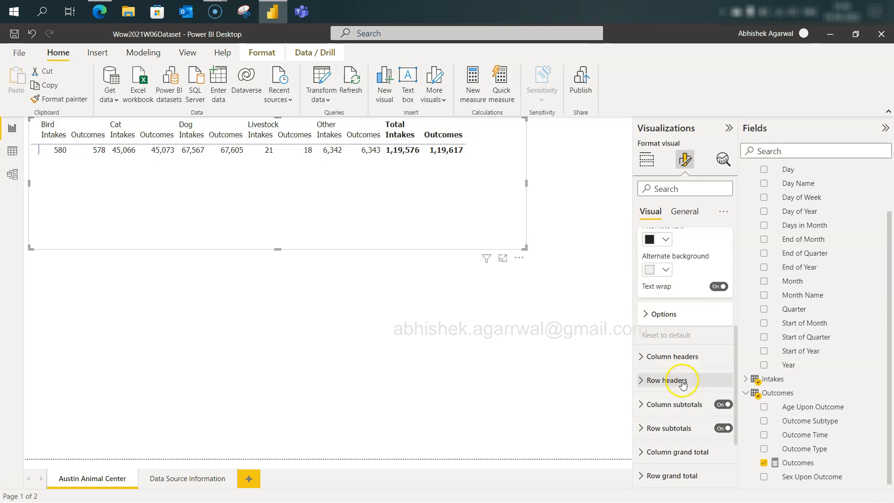
click(647, 317)
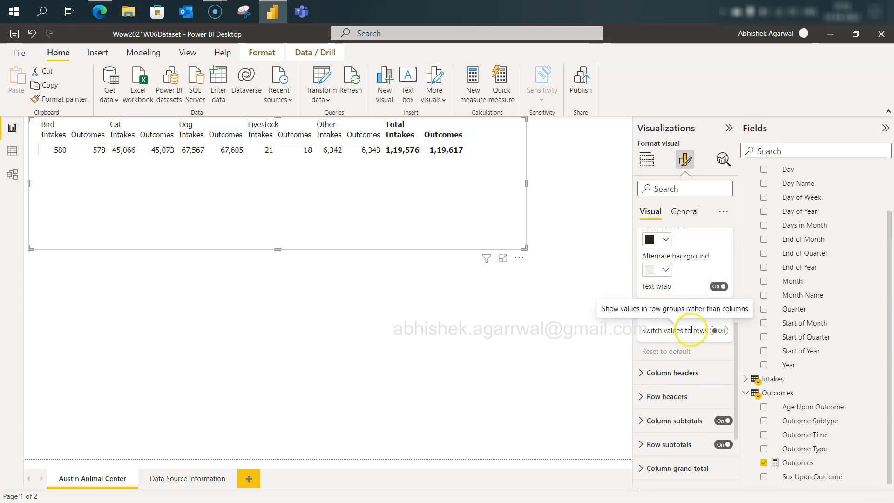
click(719, 331)
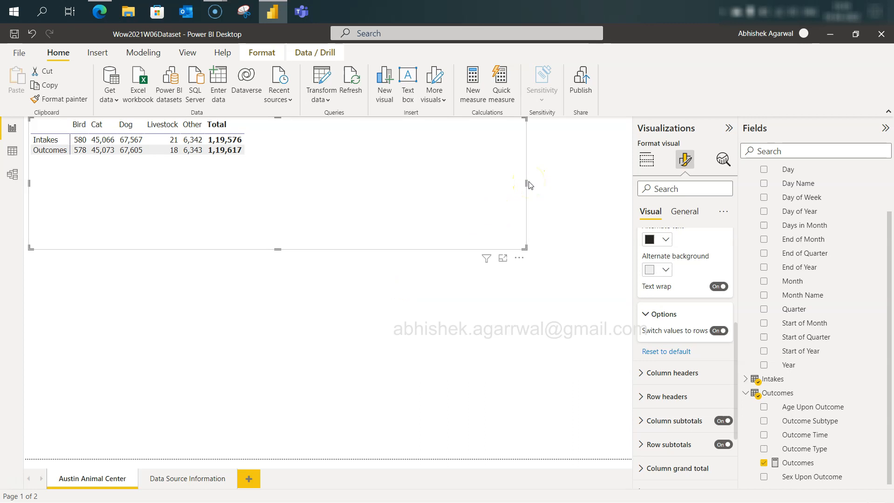
Step: Shrink the matrix to fit its contents and move it away from the page corner, leaving space above it
drag(526, 183, 248, 184)
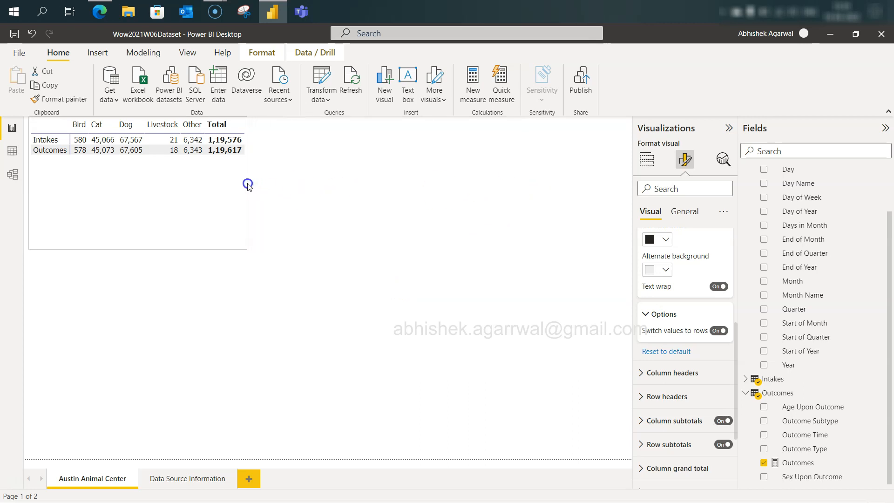
drag(134, 249, 146, 157)
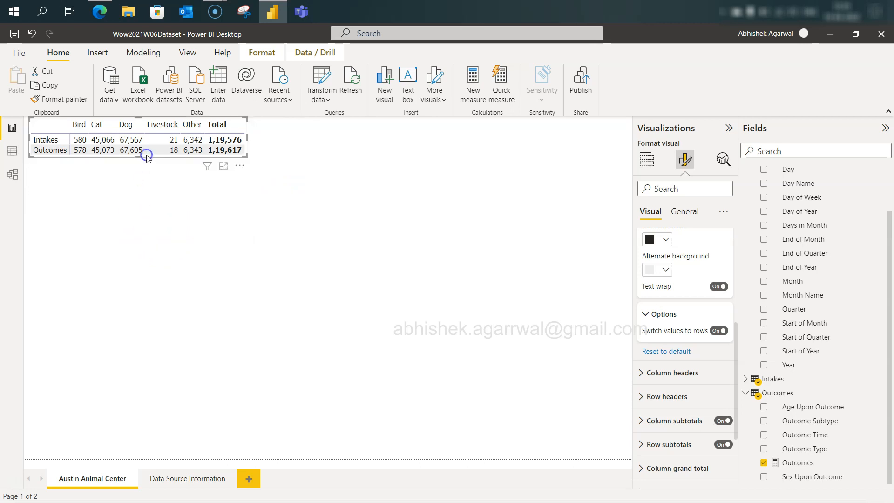
drag(230, 120, 266, 164)
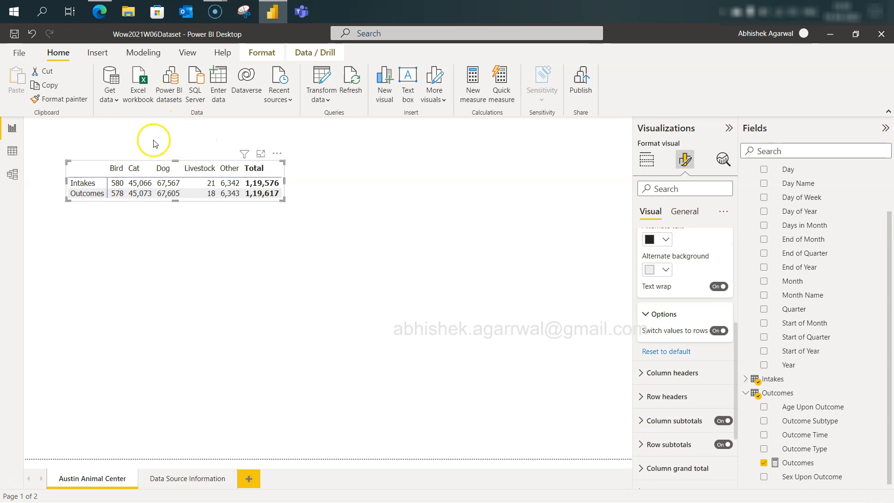
click(510, 226)
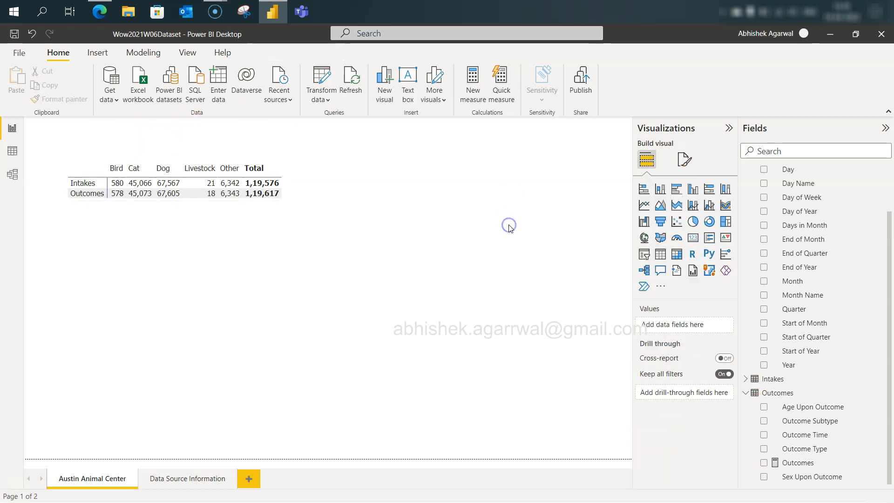
Step: Switch to the Workout Wednesday page in the browser, read the requirement for the outcome type column chart, and return to Power BI Desktop
key(alt+Tab)
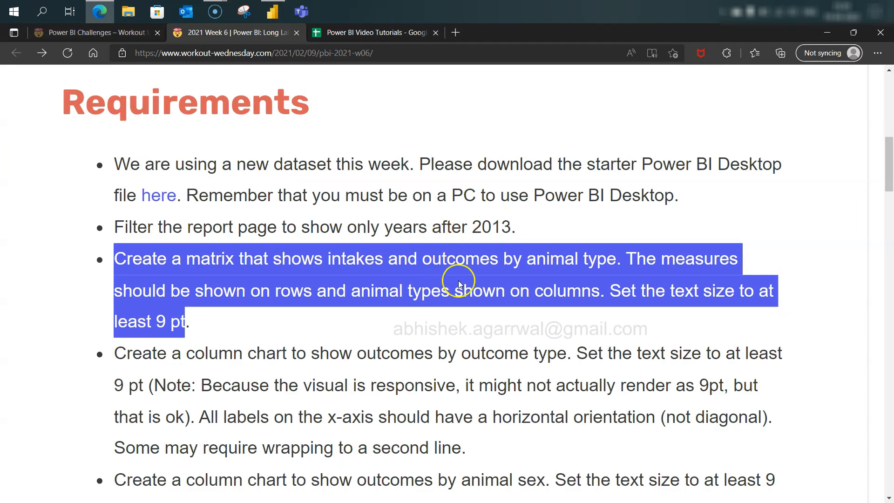
scroll(457, 283, down, 4)
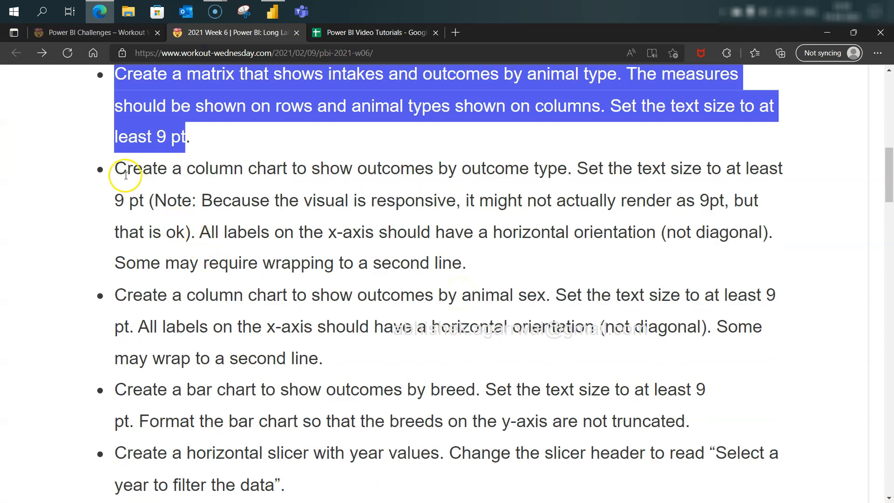
drag(115, 166, 485, 264)
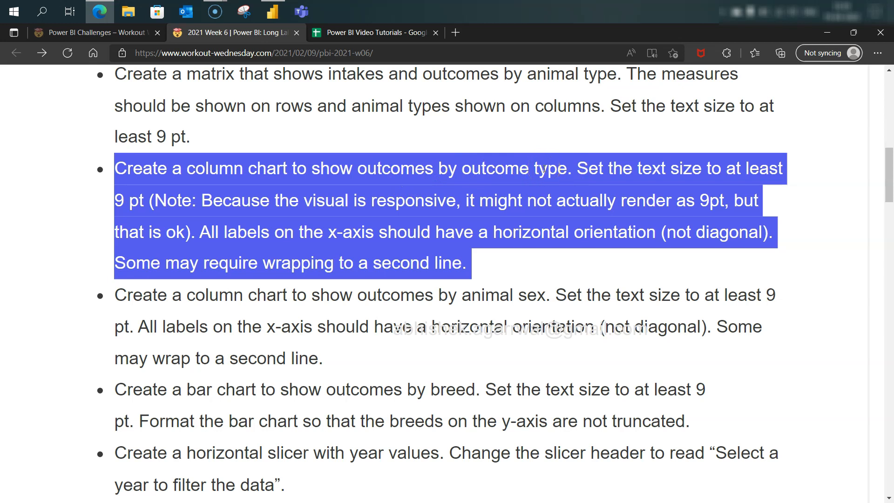
key(alt+Tab)
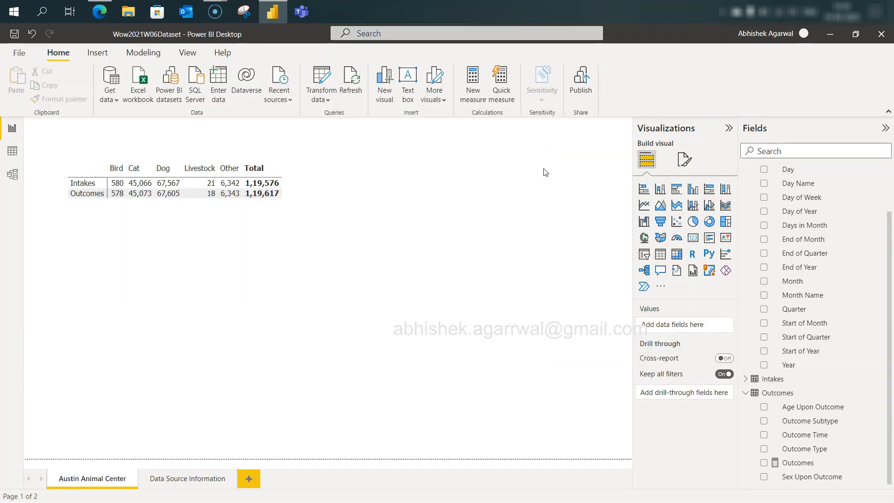
Step: Add a clustered column chart of Outcomes by Outcome Type, and enlarge it below the matrix so its x-axis labels run horizontally
click(692, 191)
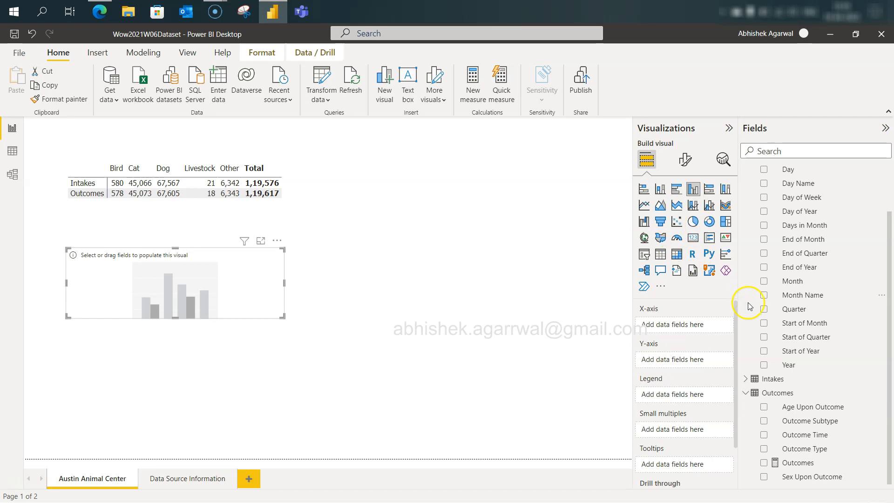
click(763, 462)
click(764, 449)
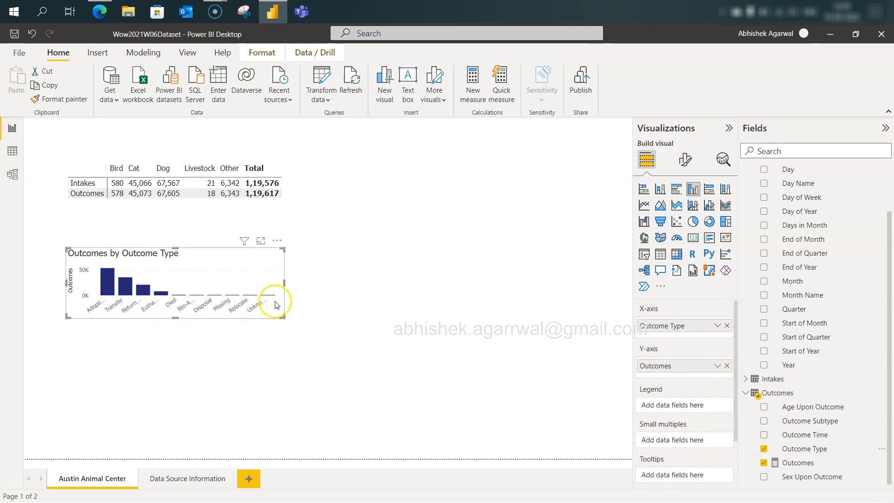
drag(285, 283, 420, 282)
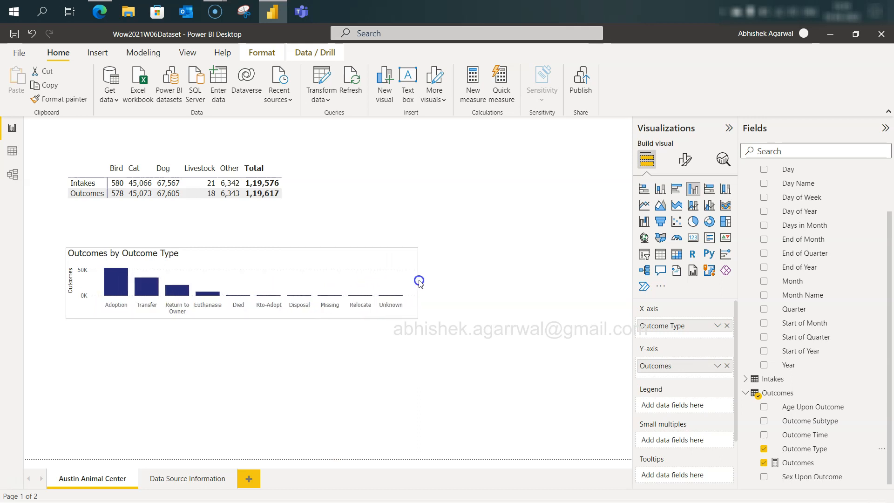
drag(241, 247, 241, 201)
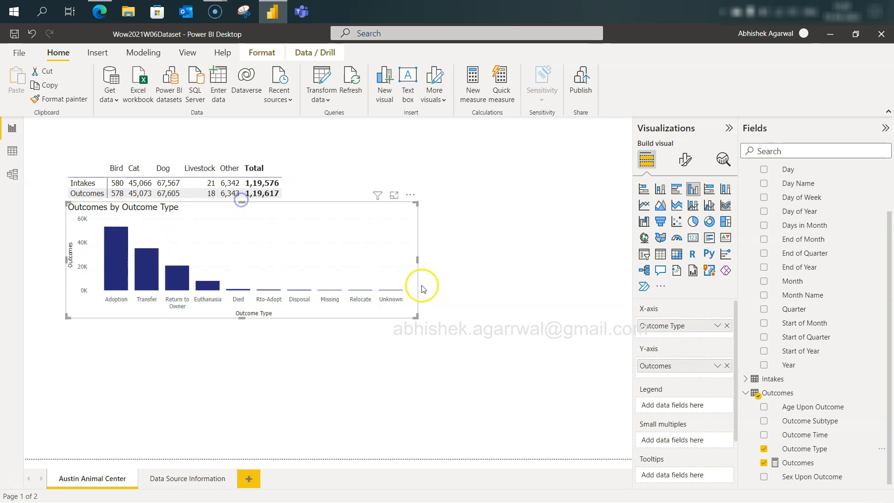
mouse_move(415, 261)
mouse_down()
mouse_move(405, 260)
mouse_move(414, 257)
mouse_up()
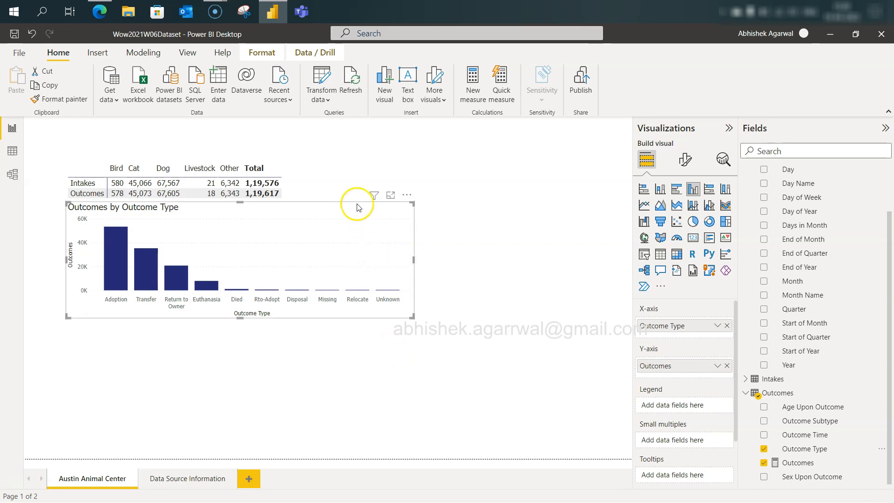
drag(358, 211, 357, 212)
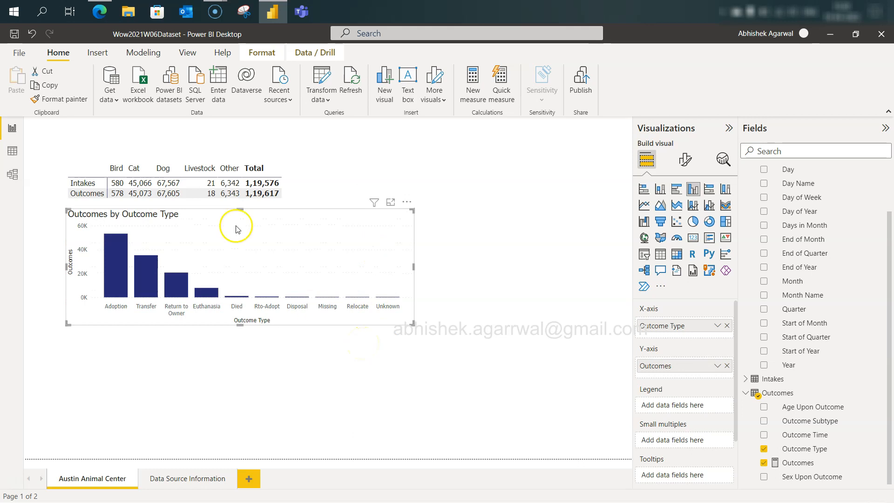
Step: Compare the column chart with the text size and horizontal label requirements on the Workout Wednesday page in the browser
click(99, 11)
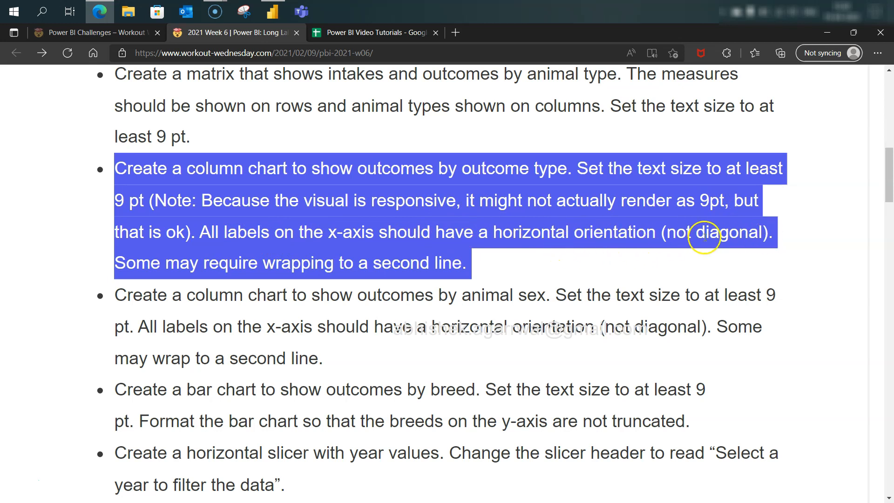
key(alt+Tab)
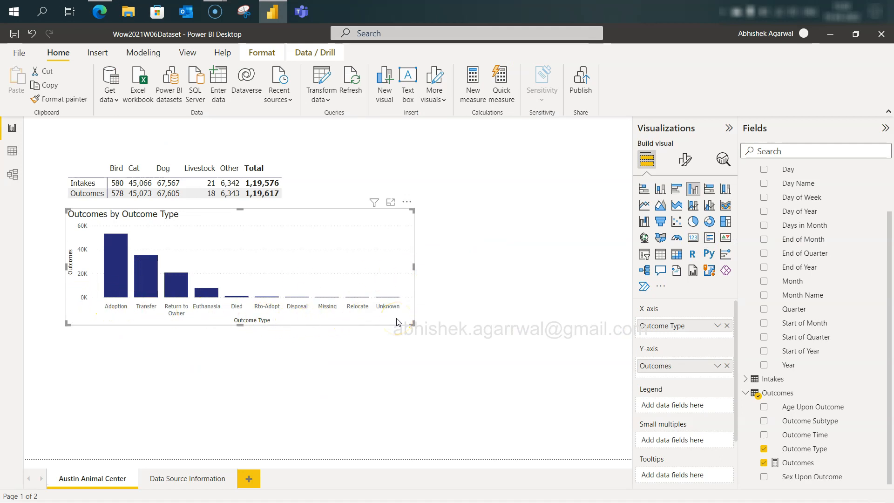
key(alt+Tab)
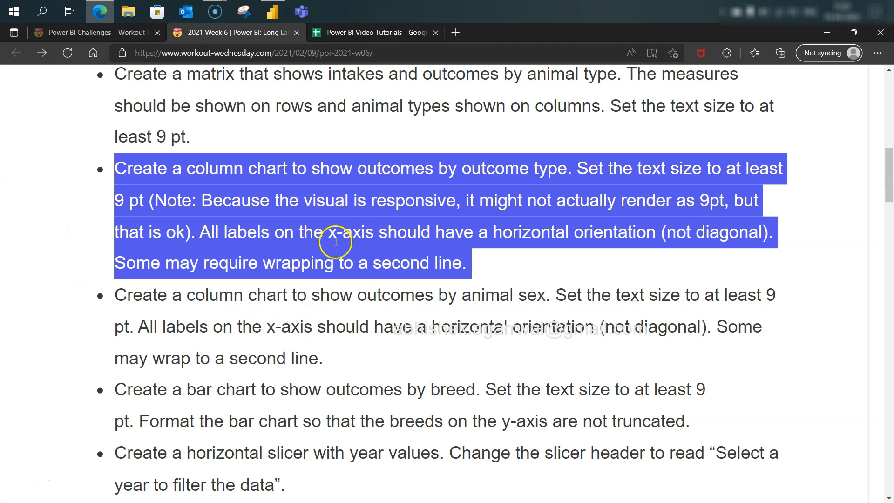
key(alt+Tab)
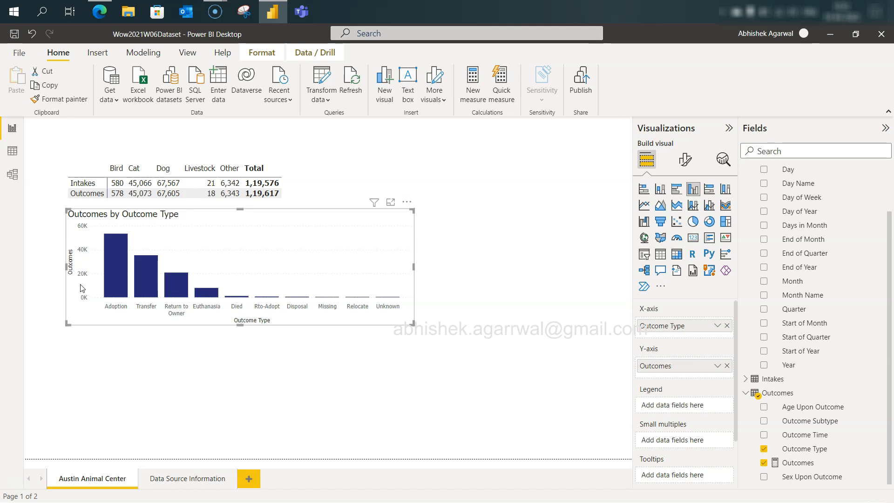
Step: Turn off the X-axis title of the Outcomes by Outcome Type chart
mouse_move(113, 242)
click(686, 159)
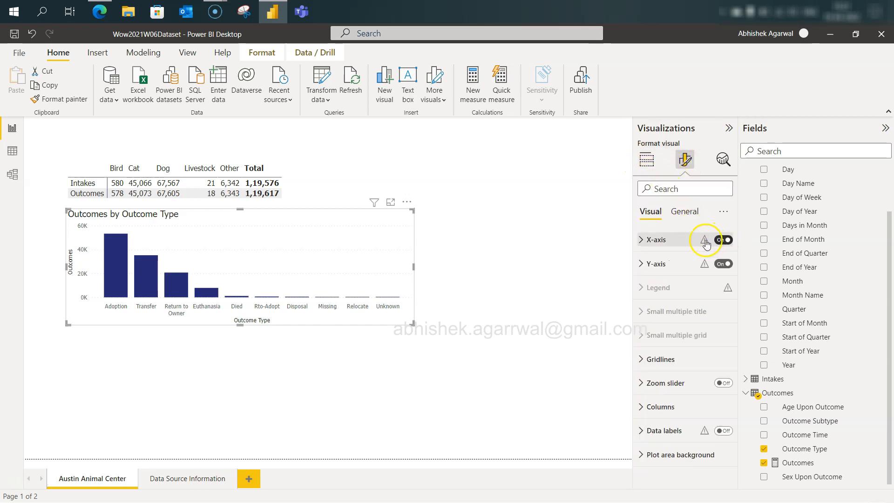
click(643, 239)
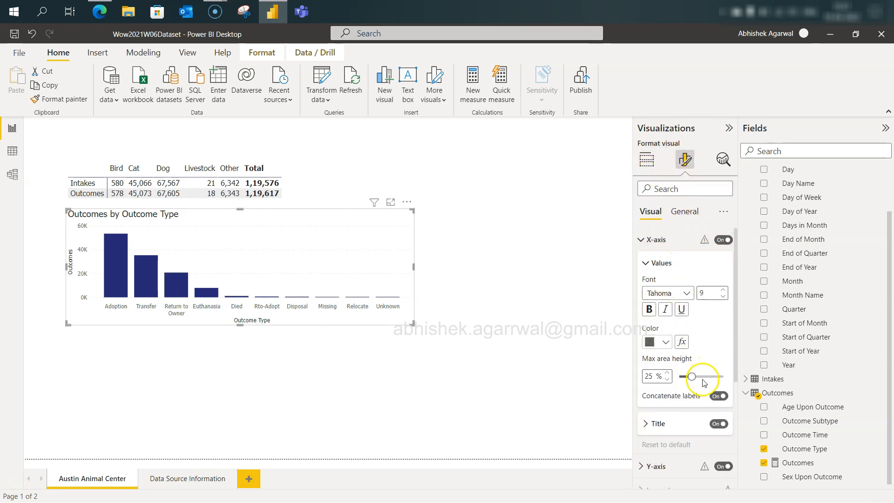
click(718, 424)
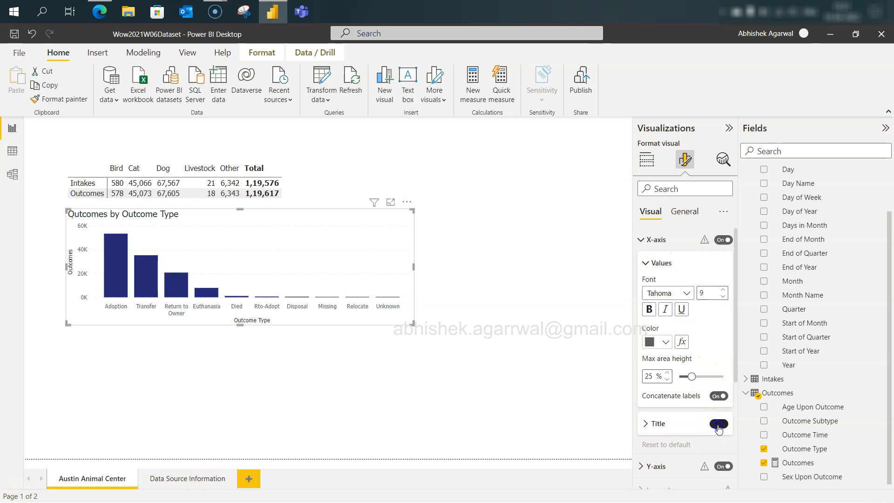
click(642, 239)
Step: Turn off the Y-axis and its title on the Outcomes by Outcome Type chart
click(724, 264)
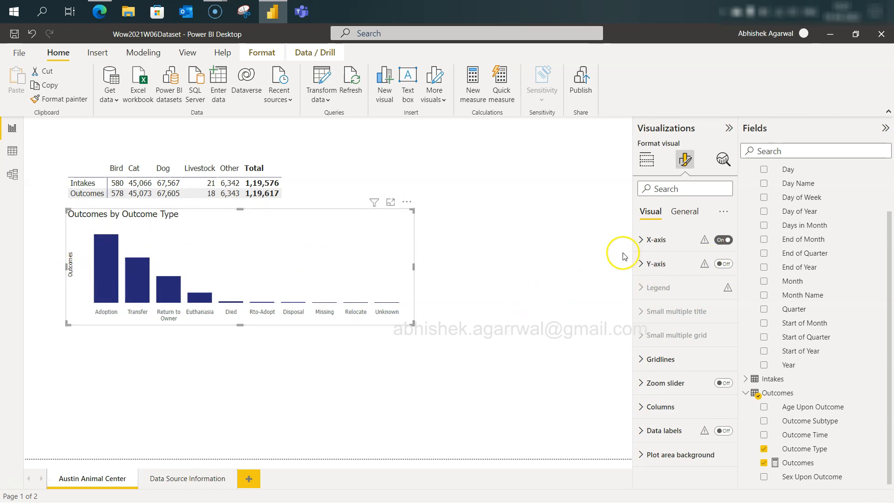
click(643, 264)
click(643, 264)
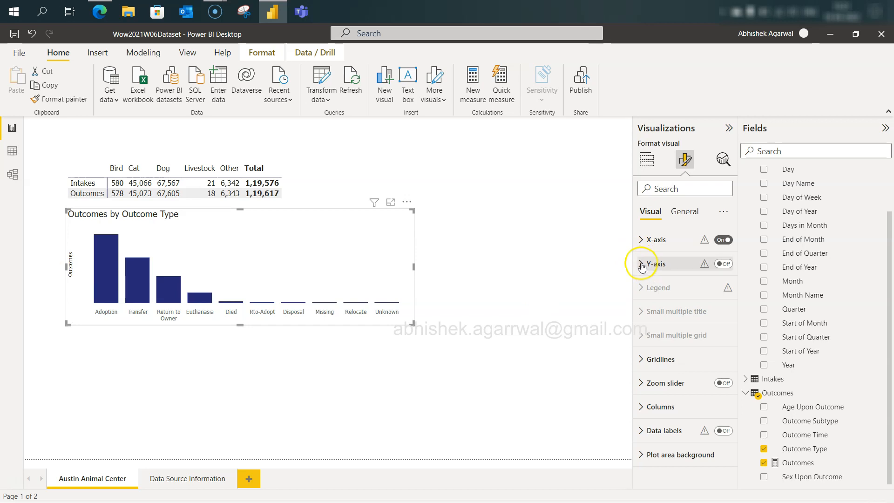
click(642, 264)
click(718, 436)
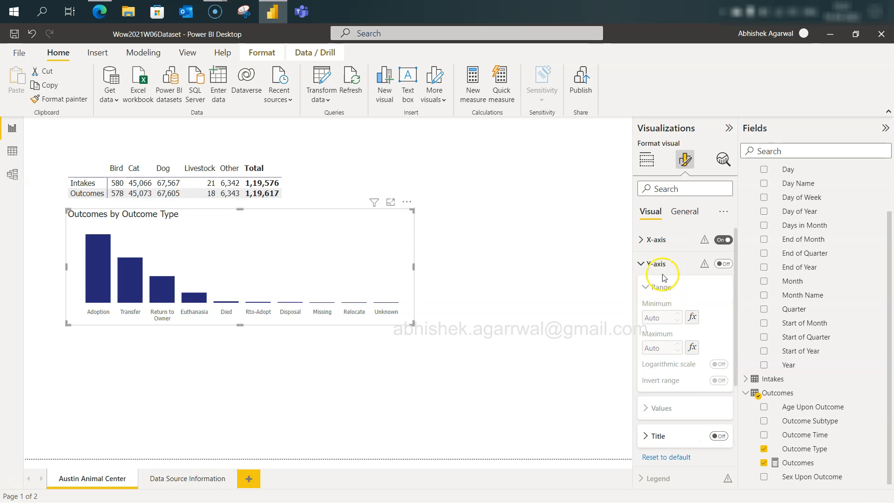
click(642, 264)
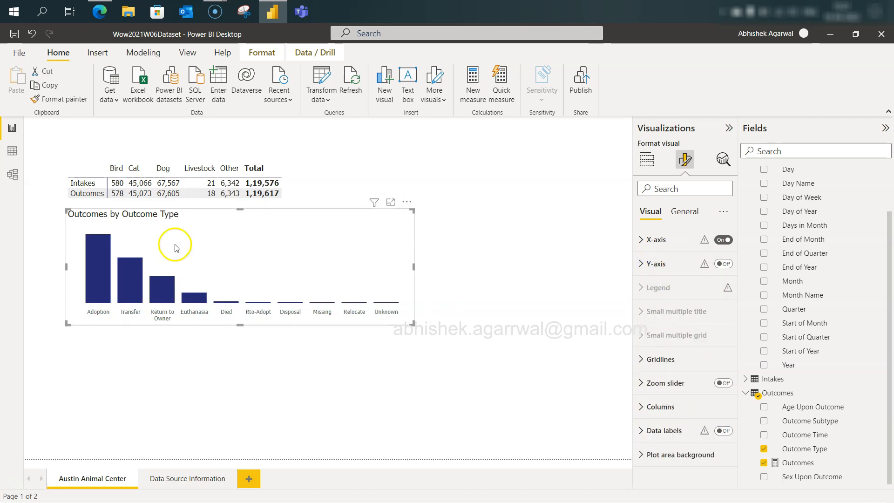
Step: Turn on data labels for the Outcomes by Outcome Type chart and set their display units to None
click(726, 431)
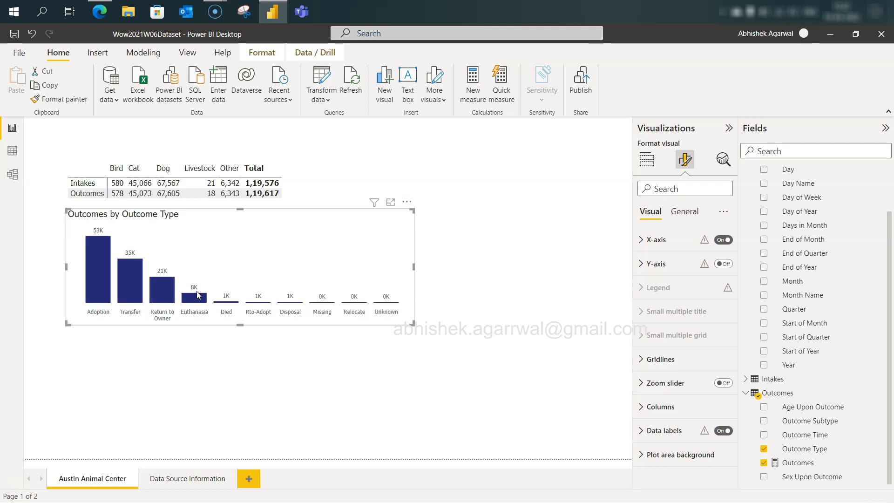
click(542, 282)
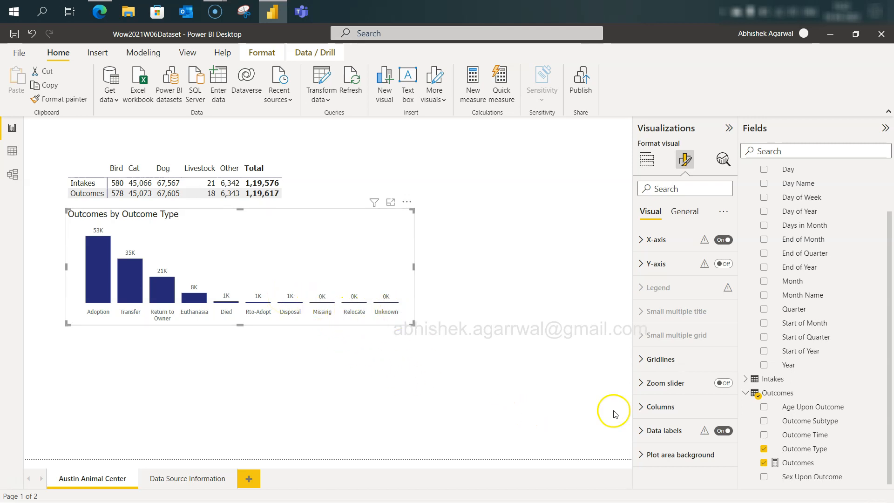
click(644, 432)
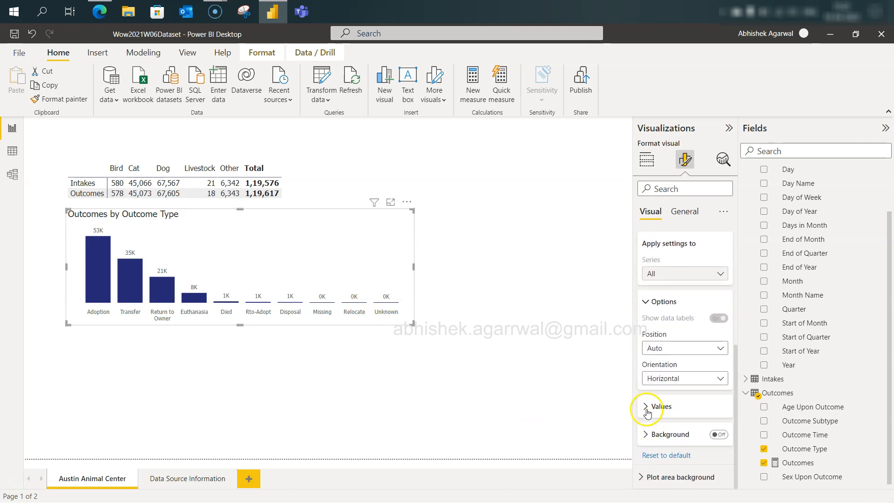
click(647, 410)
scroll(648, 410, down, 2)
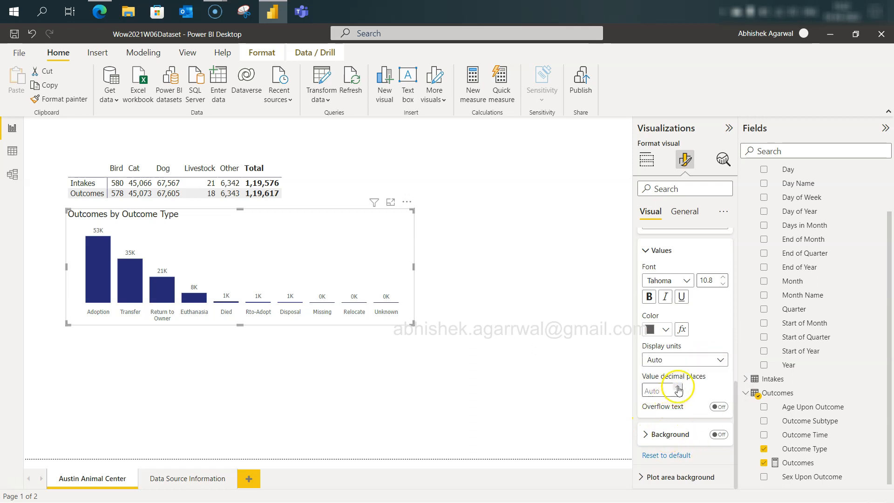
click(704, 361)
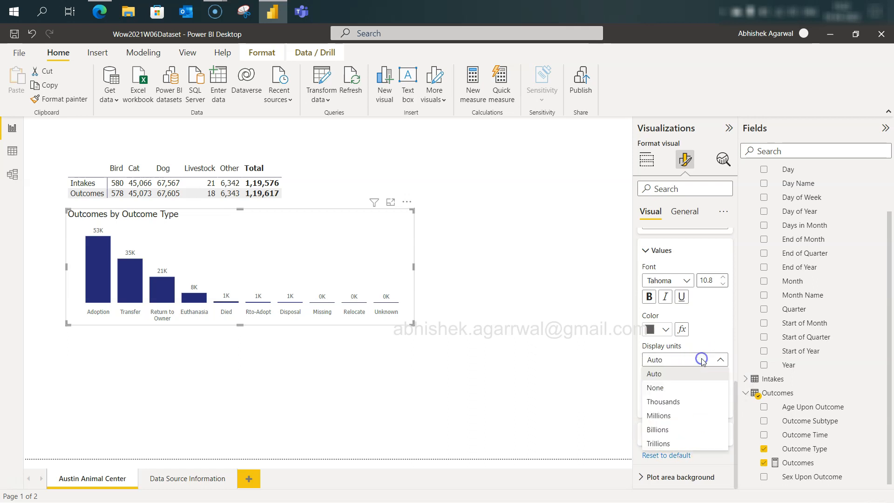
click(700, 387)
click(325, 405)
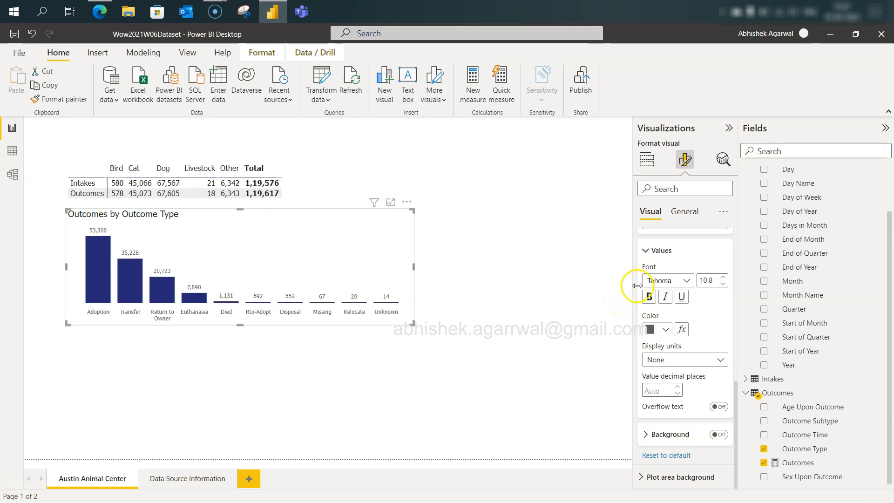
click(645, 251)
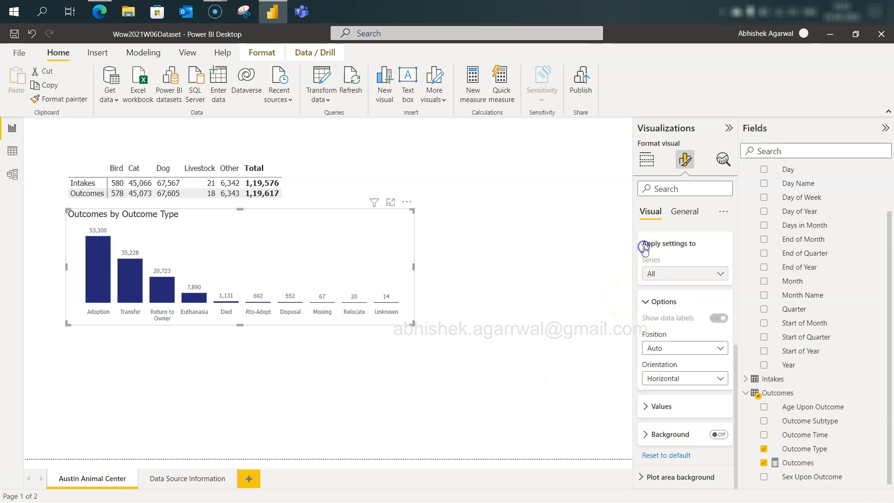
click(299, 249)
Step: Check the animal sex chart requirement in the browser and add a clustered column chart of Outcomes by Sex Upon Outcome below the Outcome Type chart
key(alt+Tab)
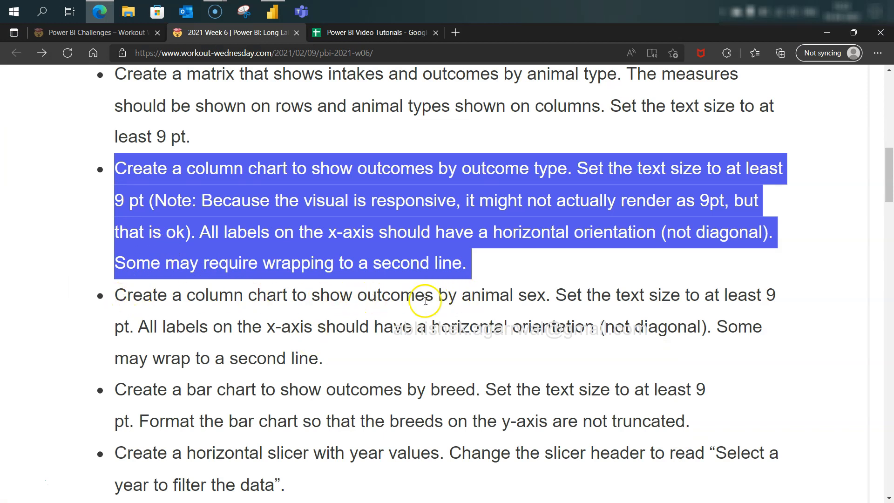
drag(117, 295, 329, 363)
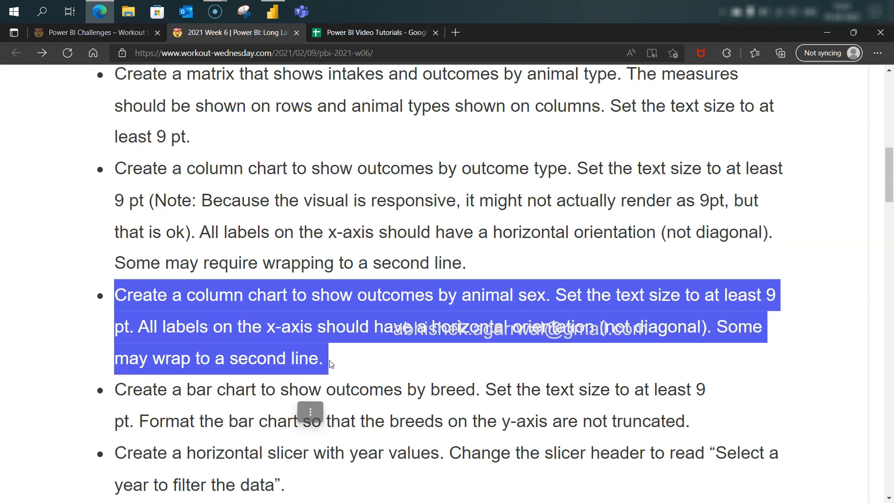
key(alt+Tab)
click(280, 369)
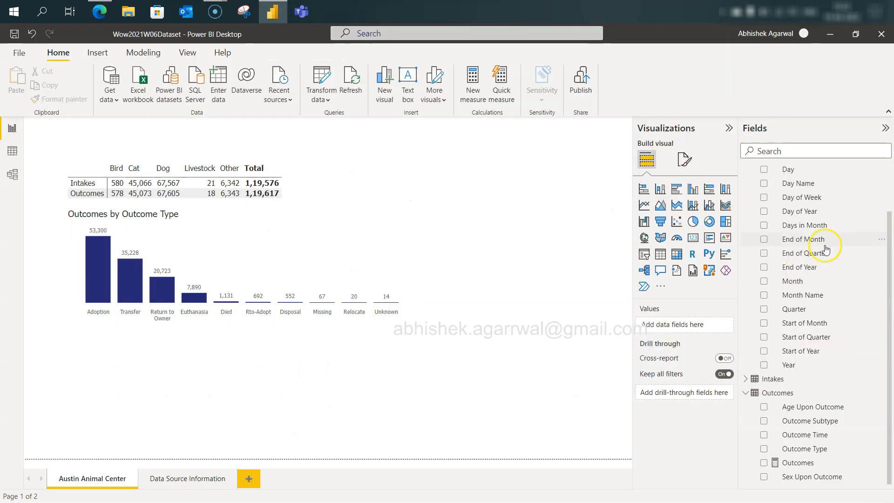
click(693, 188)
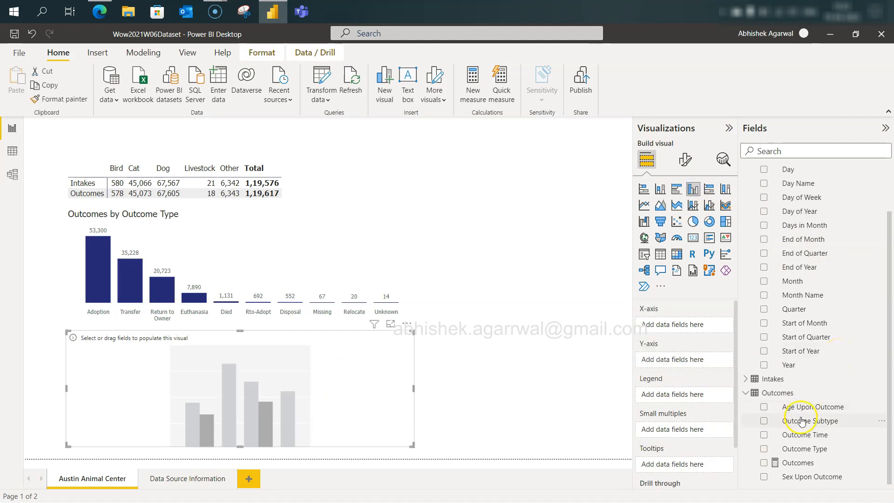
click(765, 463)
scroll(794, 402, up, 3)
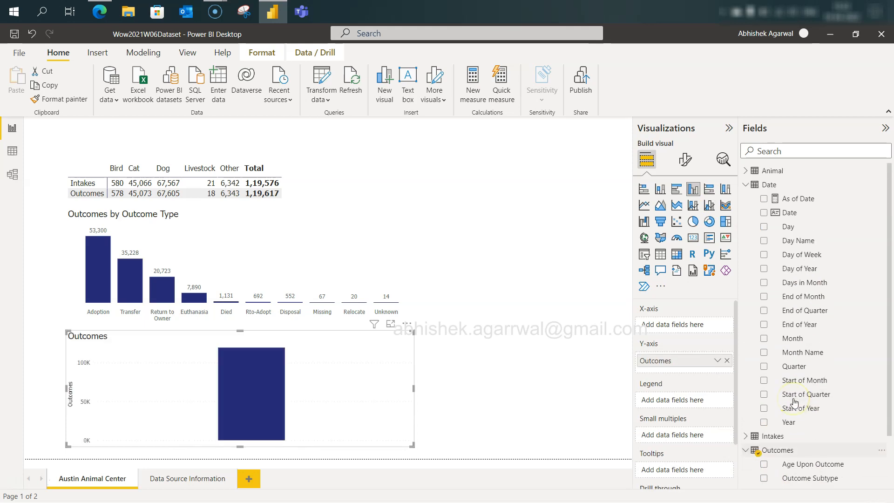
click(746, 172)
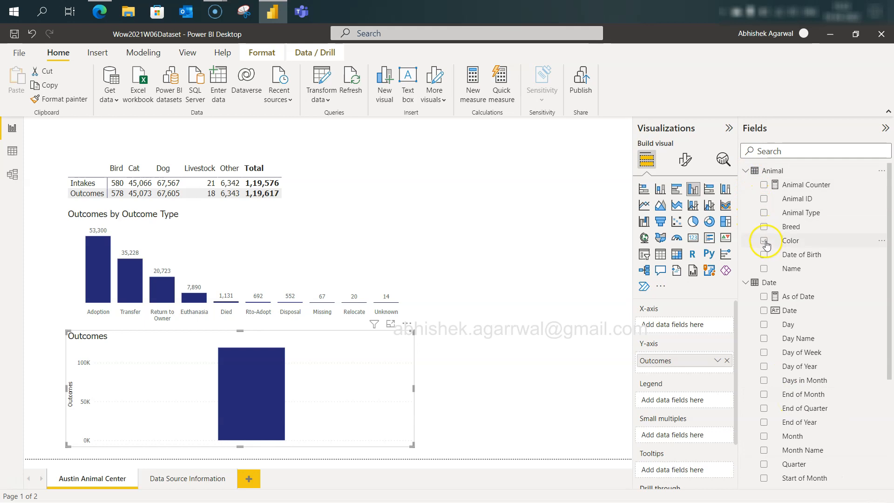
key(alt+Tab)
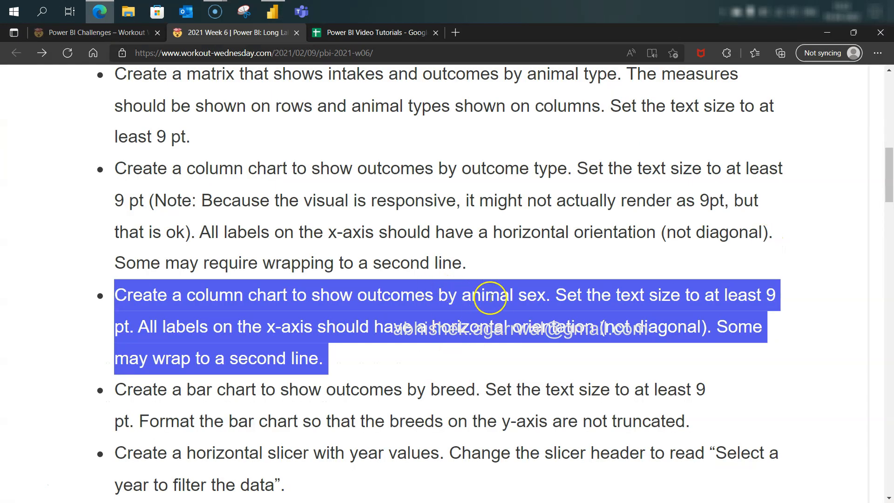
key(alt+Tab)
scroll(839, 356, down, 4)
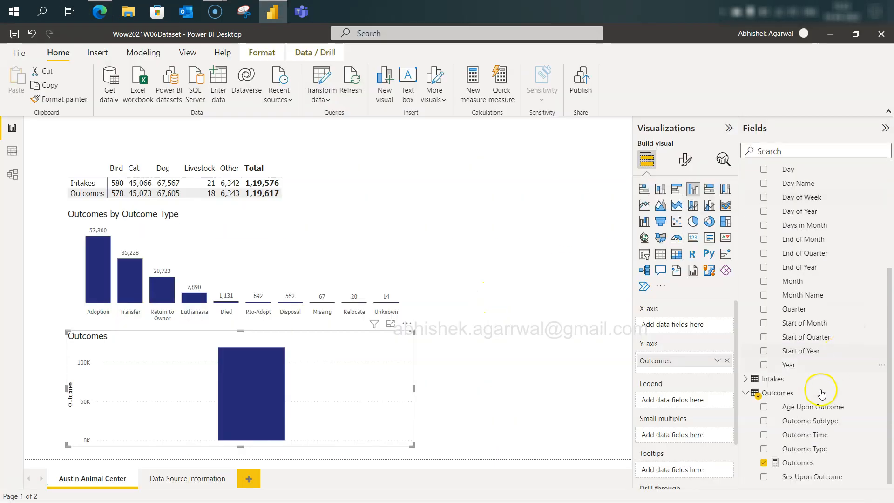
click(805, 479)
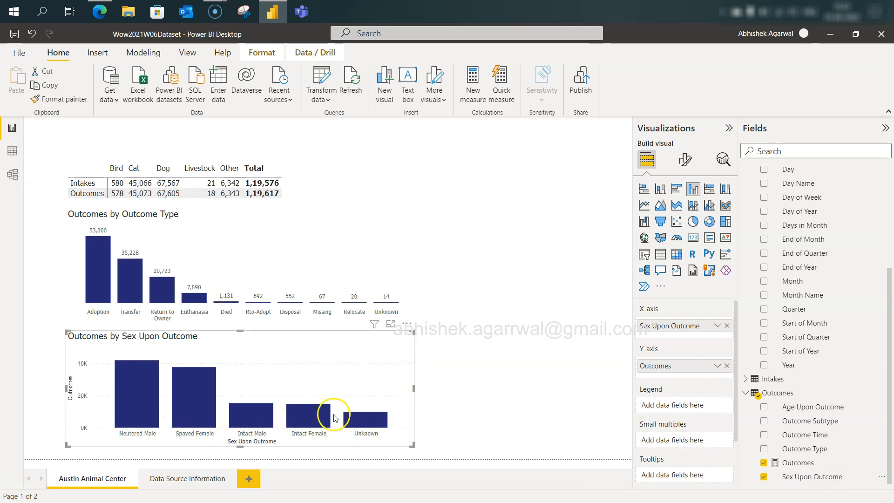
Step: Review the requirements for the animal sex column chart and the breed bar chart on the Workout Wednesday page in the browser
key(alt+Tab)
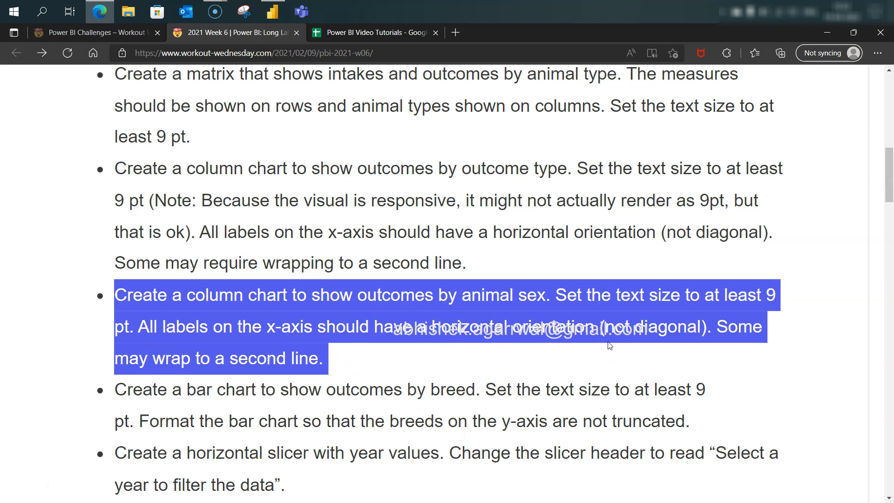
key(alt+Tab)
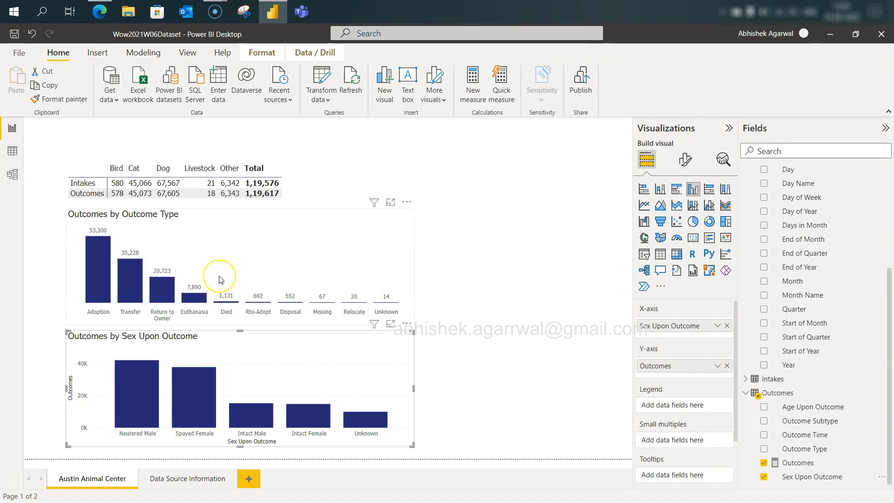
click(551, 328)
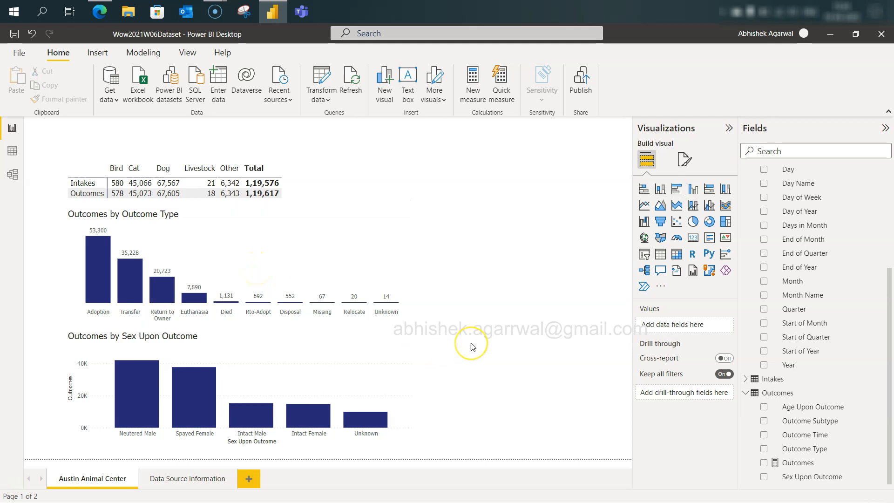
key(alt+Tab)
scroll(473, 347, down, 5)
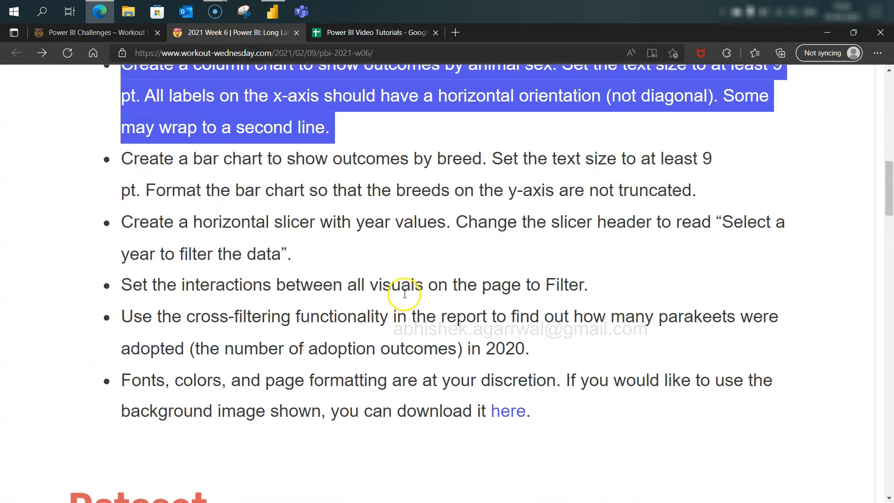
drag(120, 157, 321, 245)
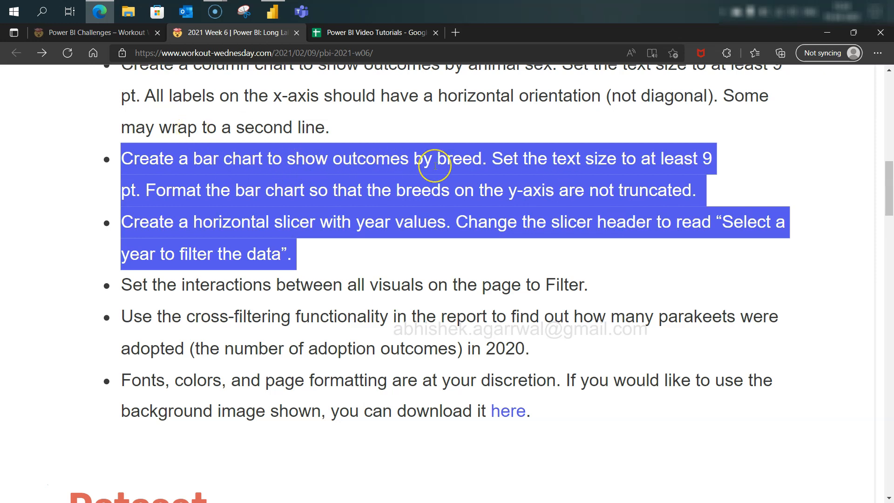
Step: Back in Power BI Desktop, add a clustered bar chart of Outcomes by Breed and make it a tall, narrow visual beside the column charts
key(alt+Tab)
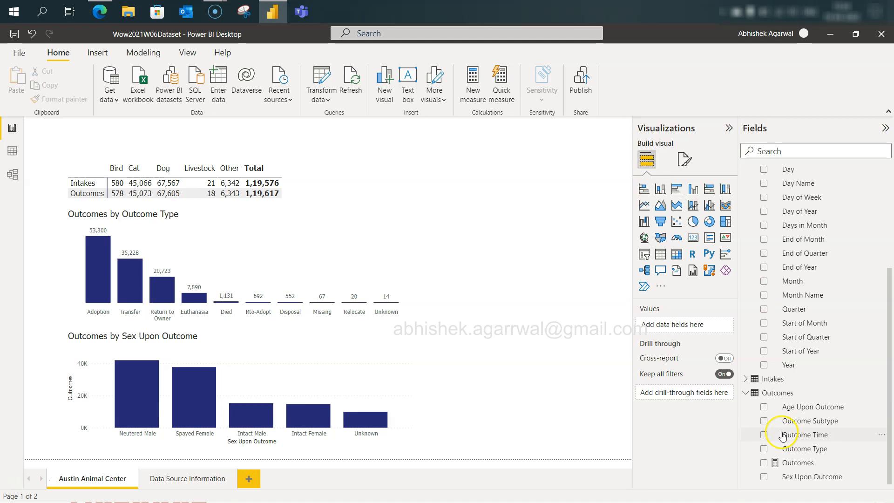
click(764, 462)
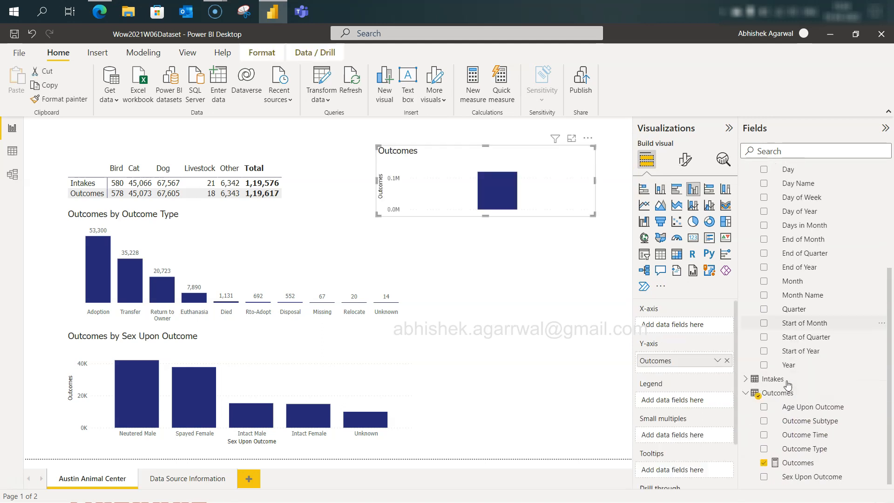
scroll(787, 385, up, 3)
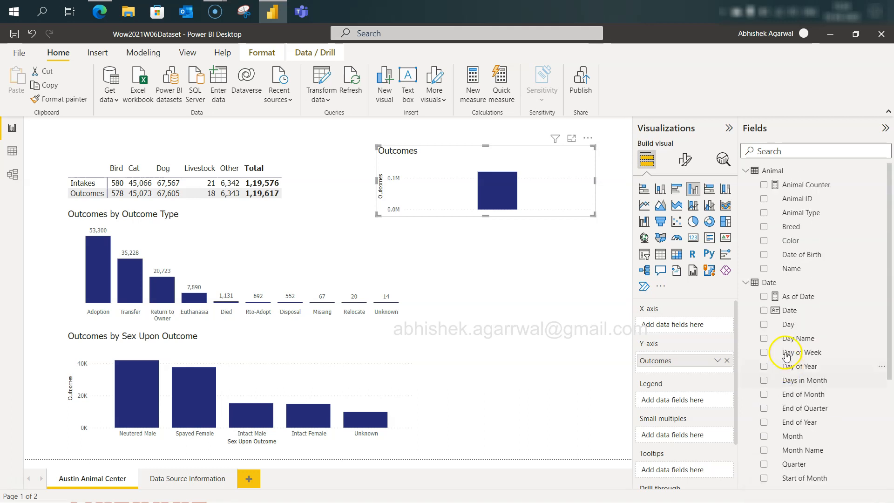
click(764, 226)
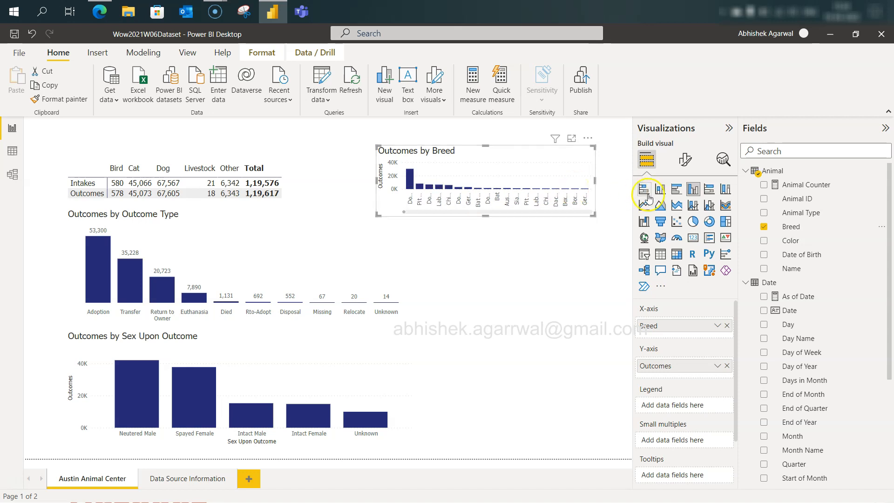
click(677, 189)
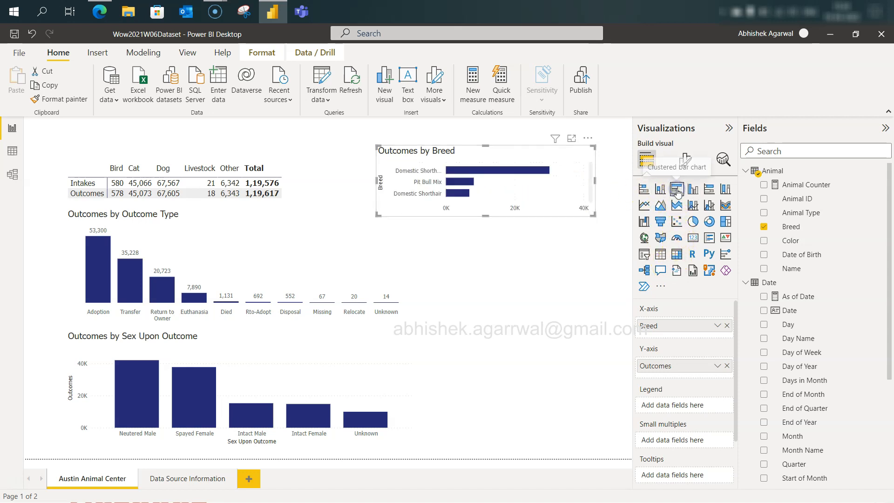
drag(489, 215, 526, 441)
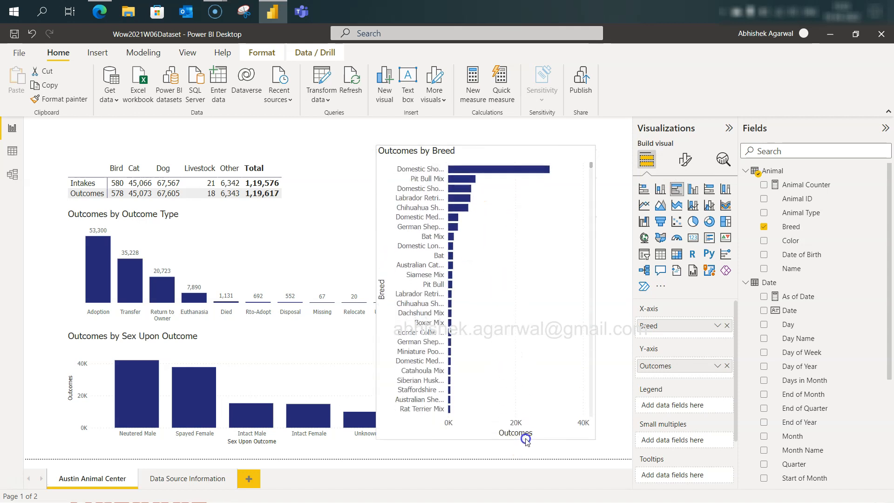
drag(522, 330, 551, 337)
drag(624, 302, 561, 314)
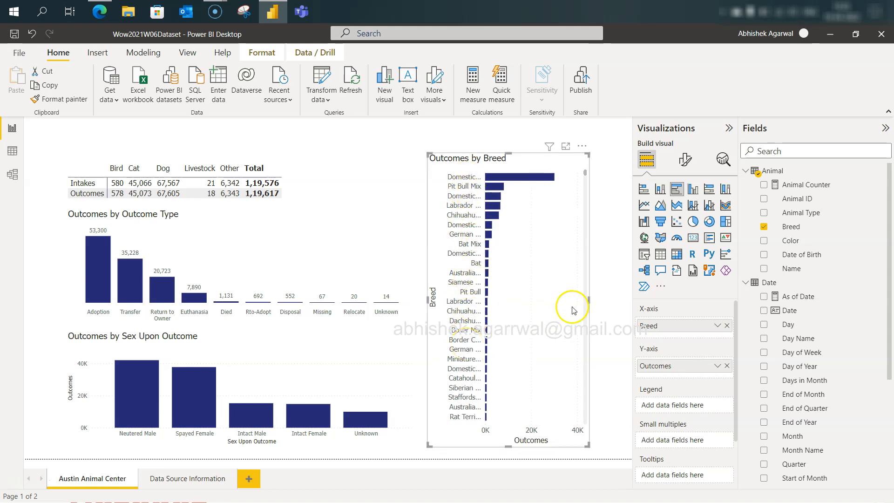
Step: Set the Y-axis maximum area width of the Outcomes by Breed chart to 50%
click(686, 163)
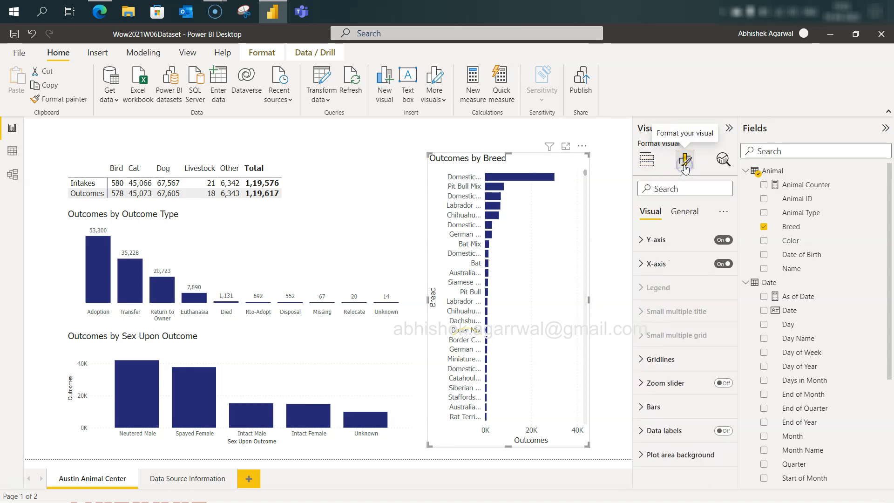
click(642, 241)
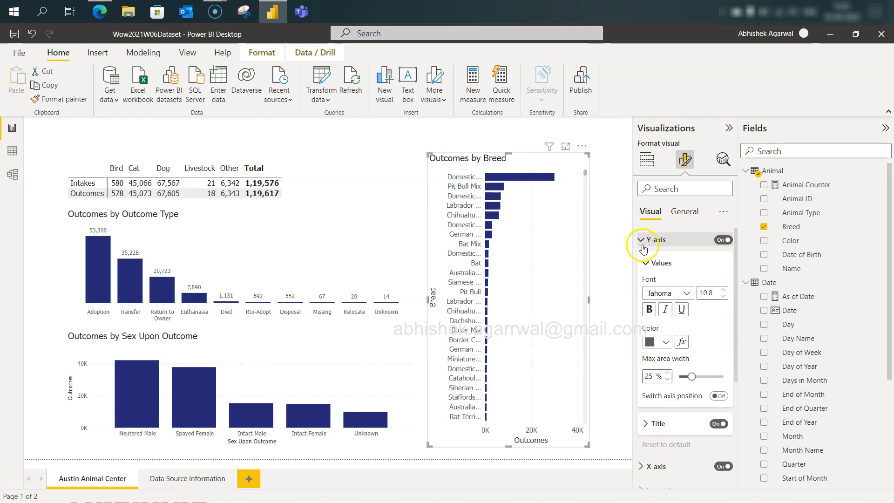
drag(691, 377, 759, 385)
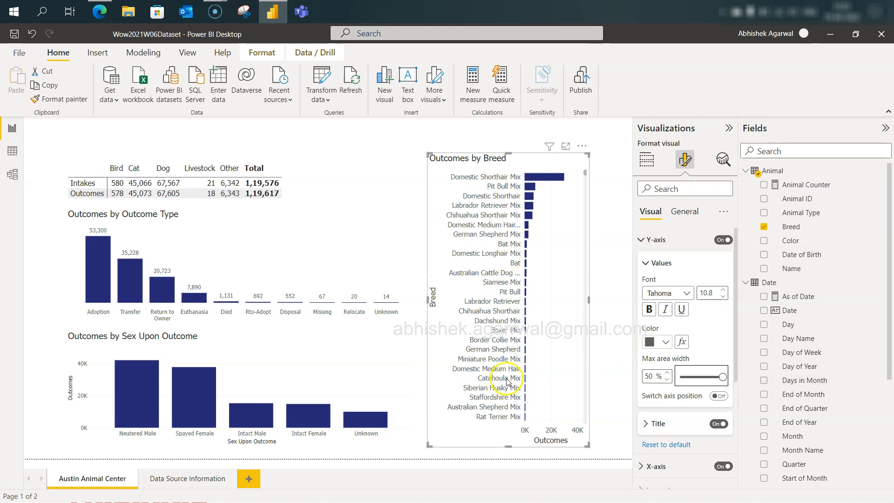
Step: Turn off the Y-axis title and the X-axis on the Outcomes by Breed chart
click(719, 424)
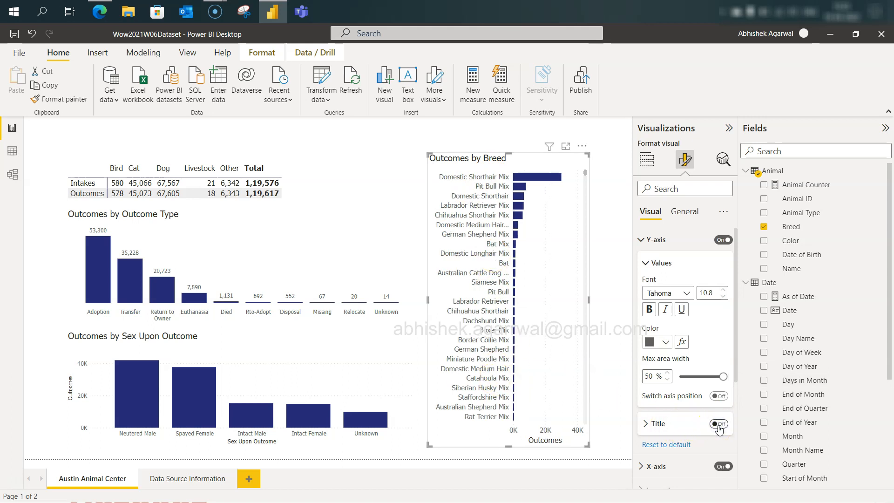
click(708, 469)
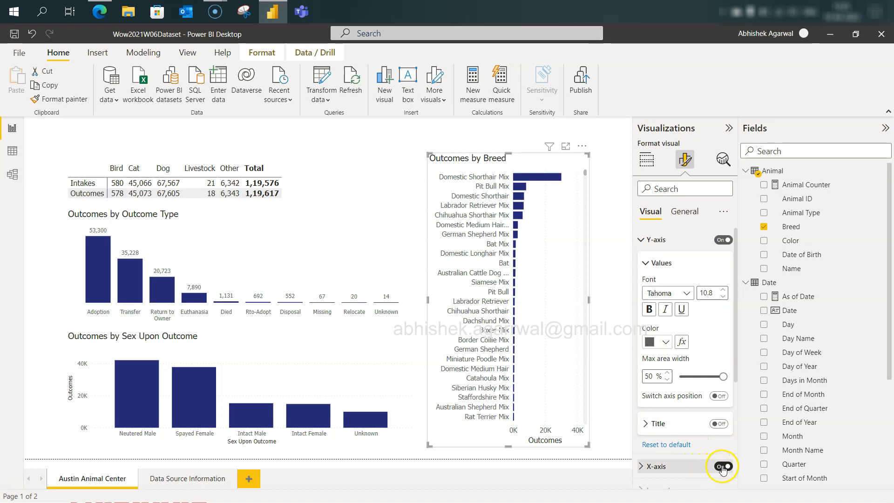
click(723, 467)
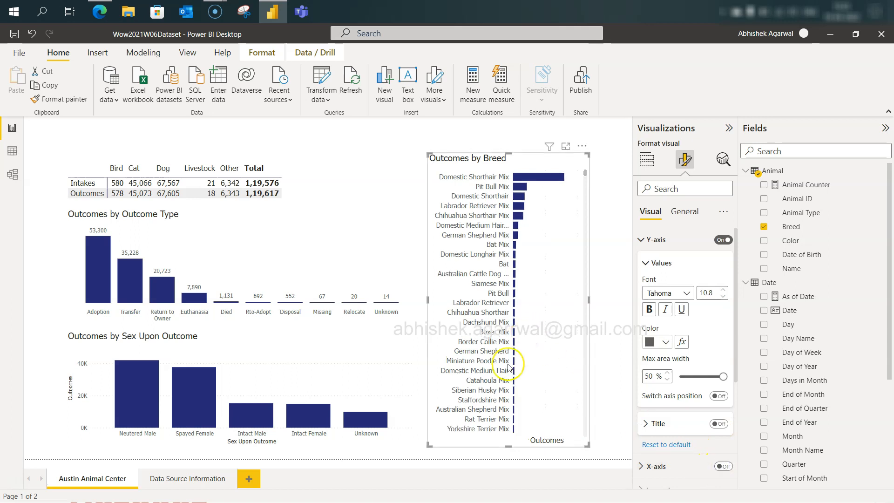
click(649, 239)
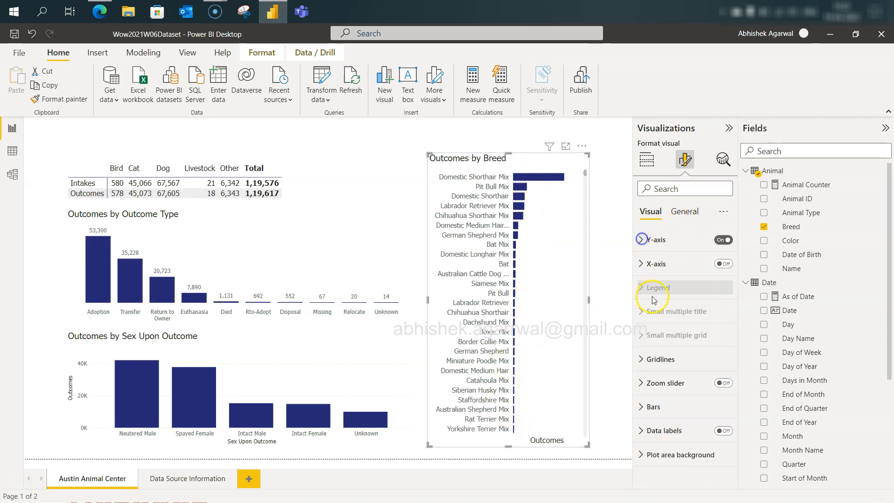
Step: Turn on data labels for the Outcomes by Breed chart and set their display units to None
click(723, 430)
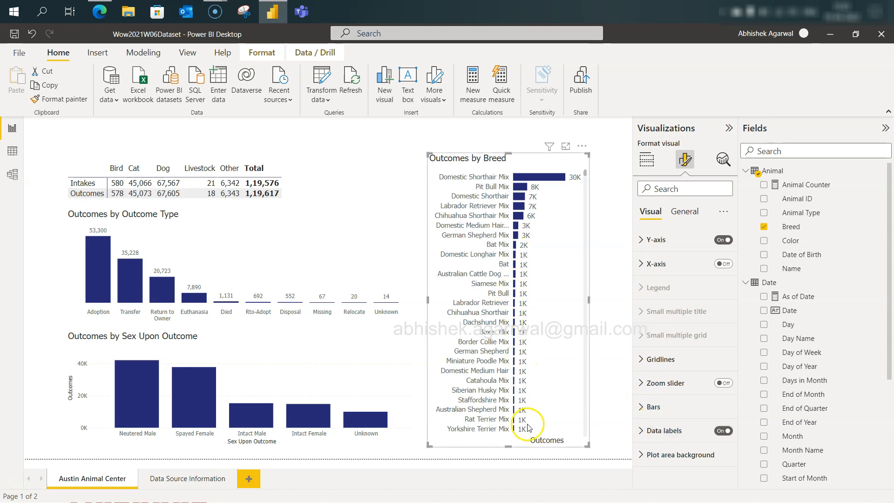
click(649, 430)
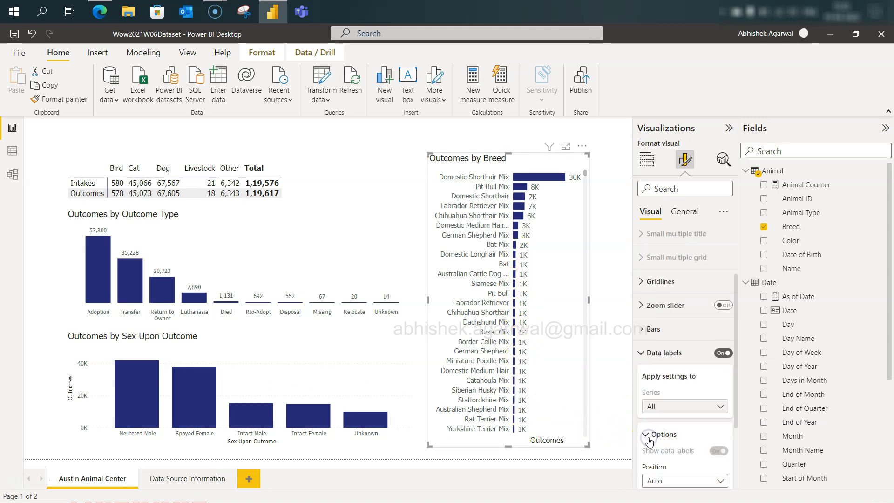
click(654, 415)
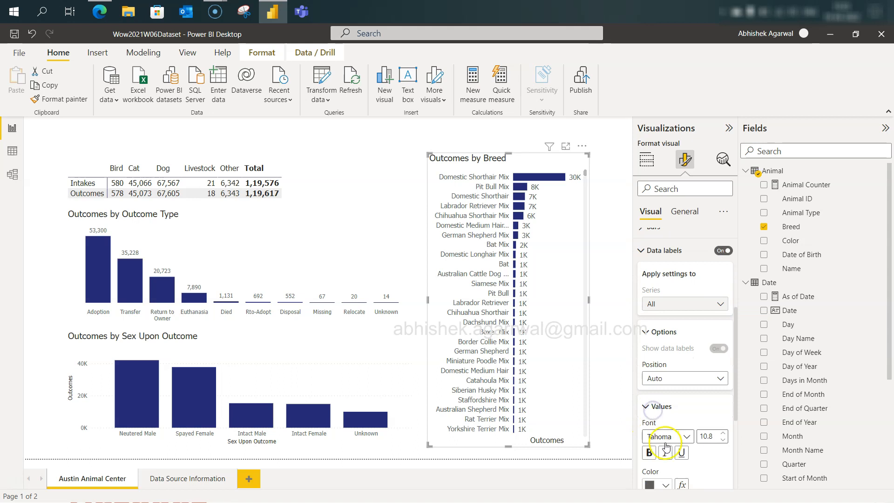
scroll(670, 386, down, 3)
click(672, 360)
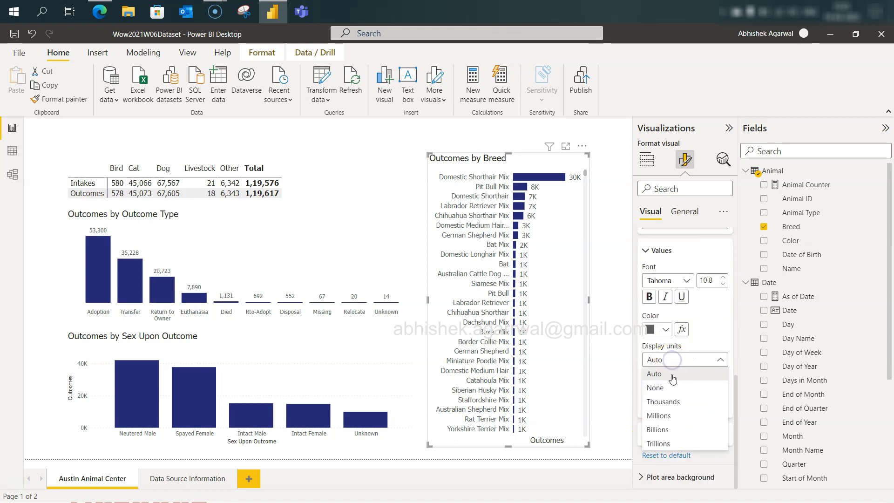
click(657, 388)
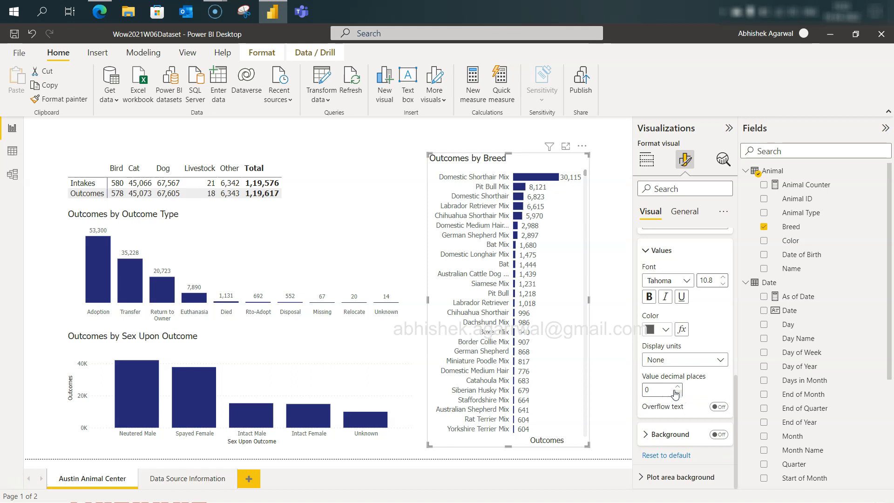
click(602, 377)
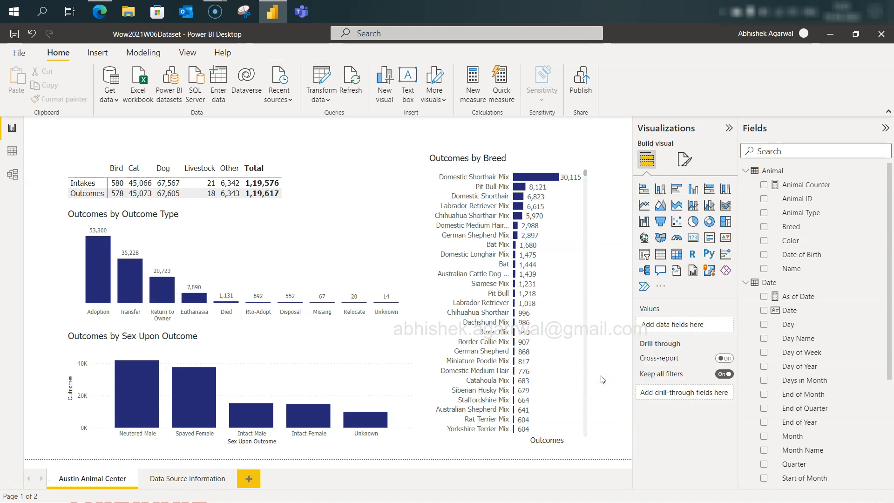
Step: Shorten the Outcomes by Breed chart from its upper edge so it lines up with the top of the intakes and outcomes matrix
click(518, 166)
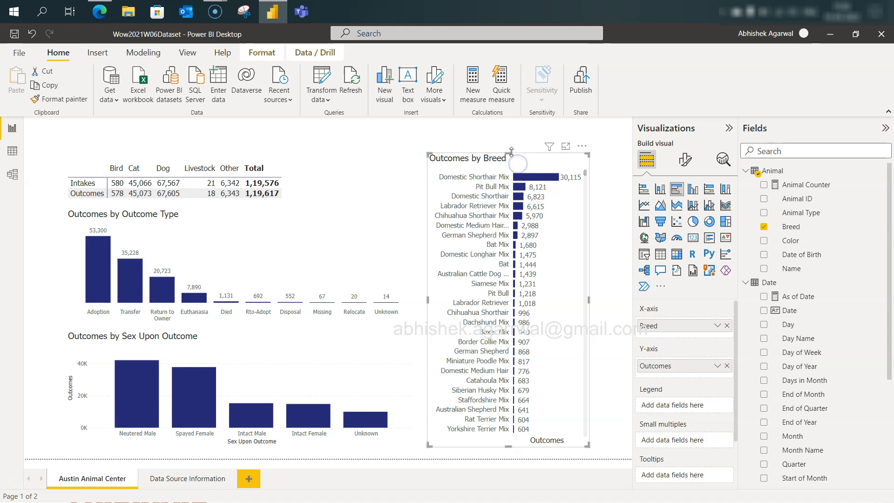
drag(514, 163, 518, 199)
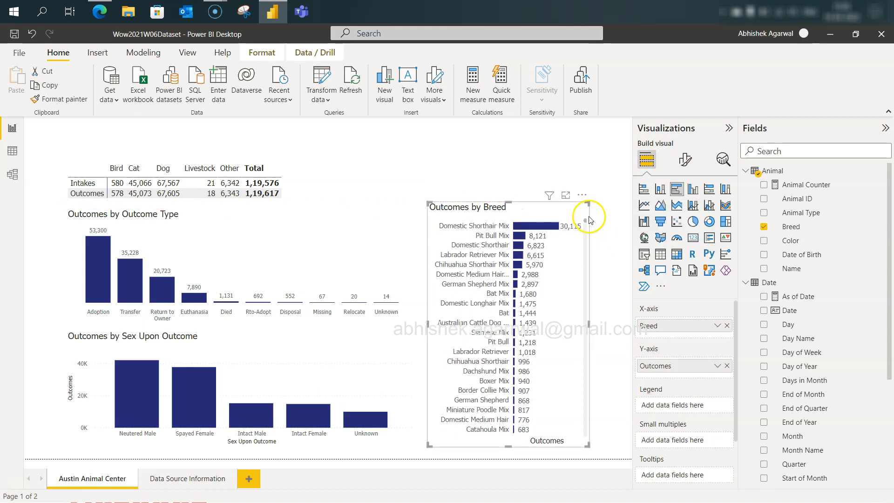
drag(512, 202, 506, 164)
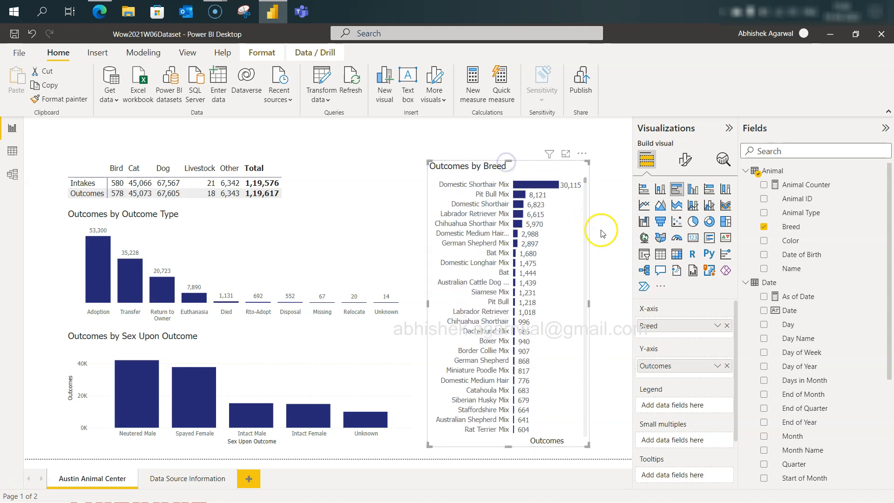
click(620, 249)
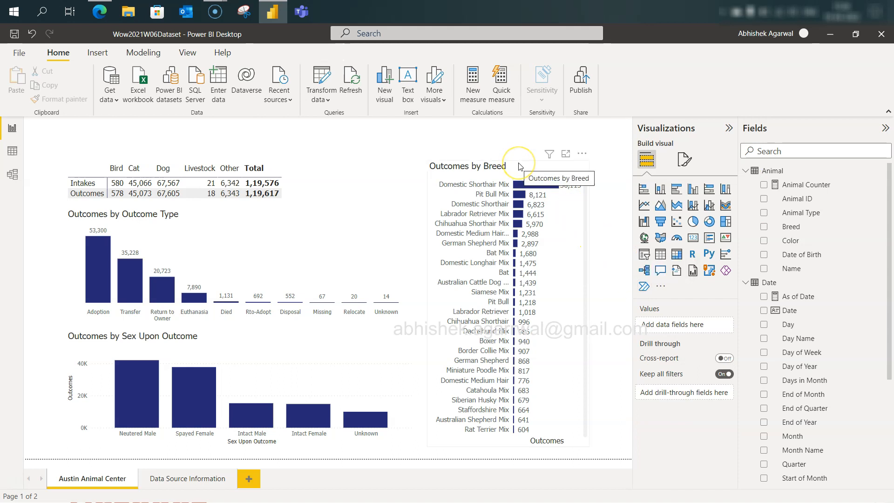
Step: Read the visual interactions requirement on the Workout Wednesday page in the browser and return to Power BI Desktop
key(alt+Tab)
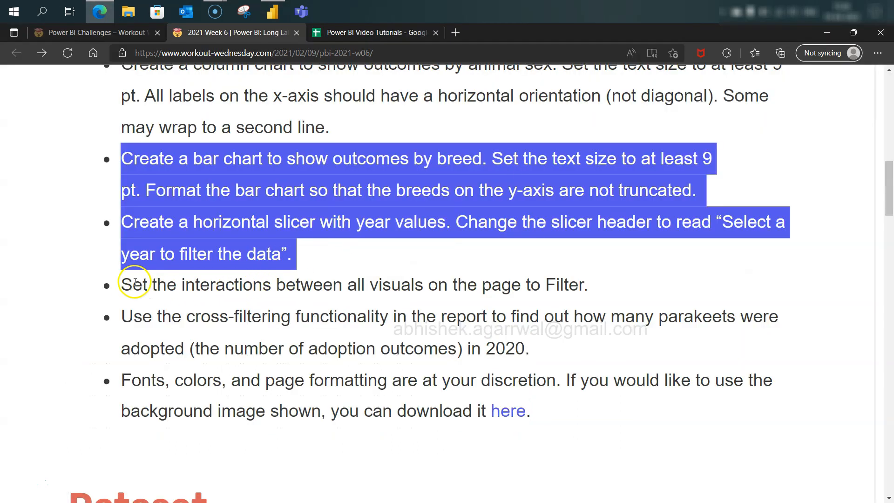
drag(114, 286, 601, 274)
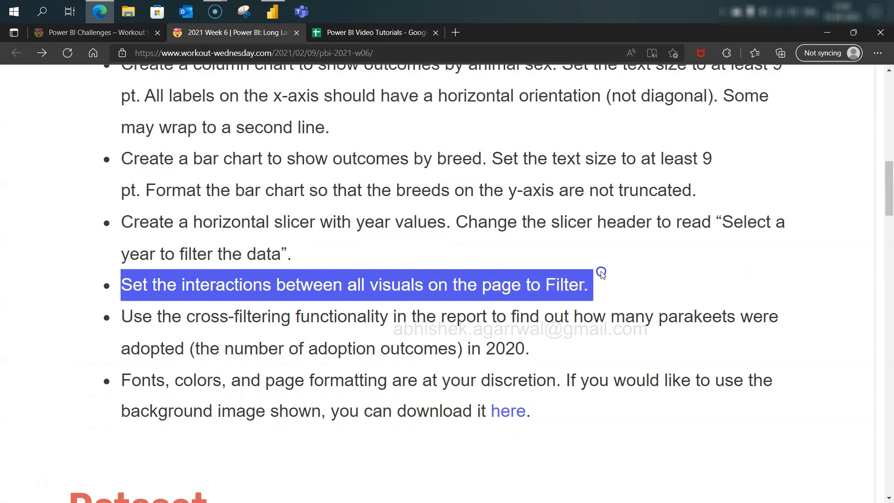
key(alt+Tab)
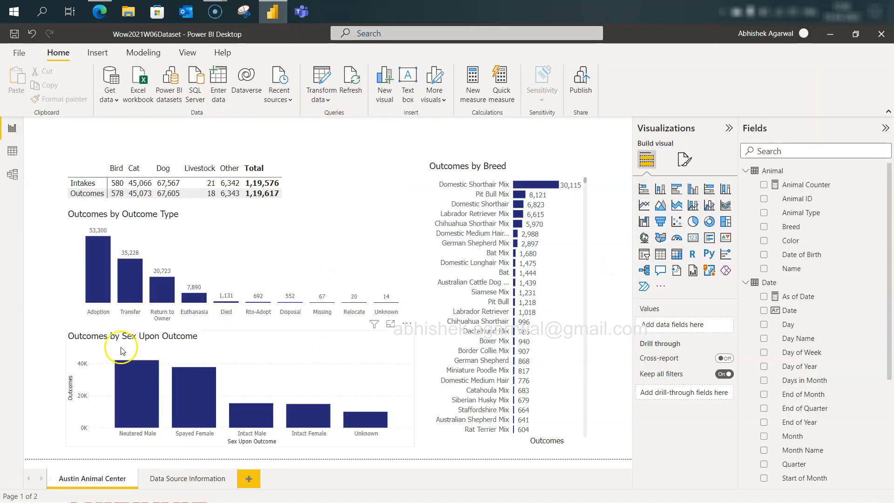
Step: Test the default cross-highlighting with the Adoption column and the Domestic Shorthair Mix bar, and clear the selection
click(108, 276)
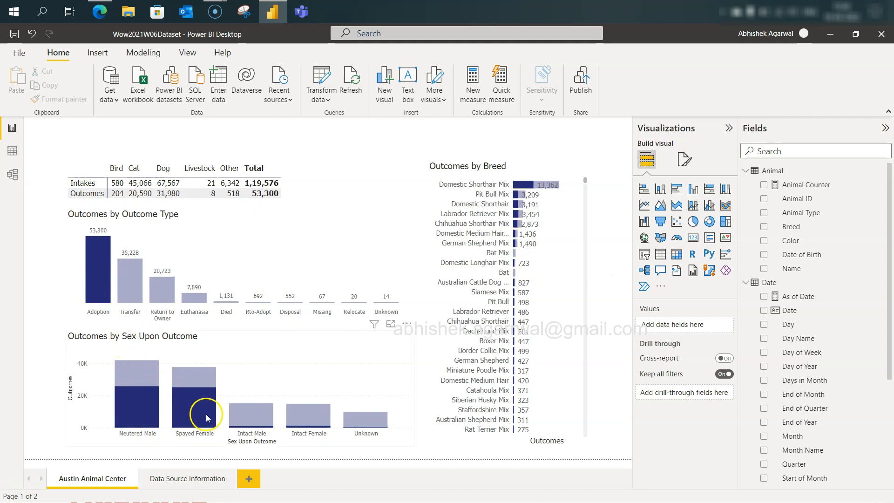
click(537, 185)
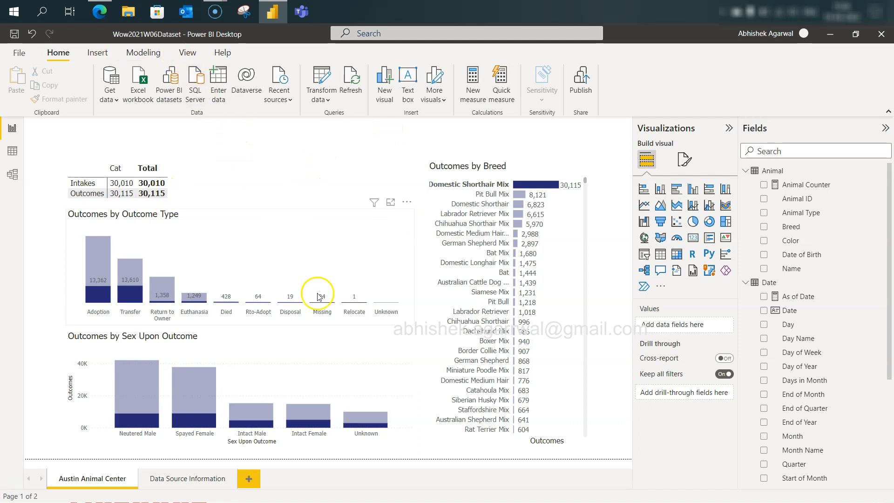
click(318, 154)
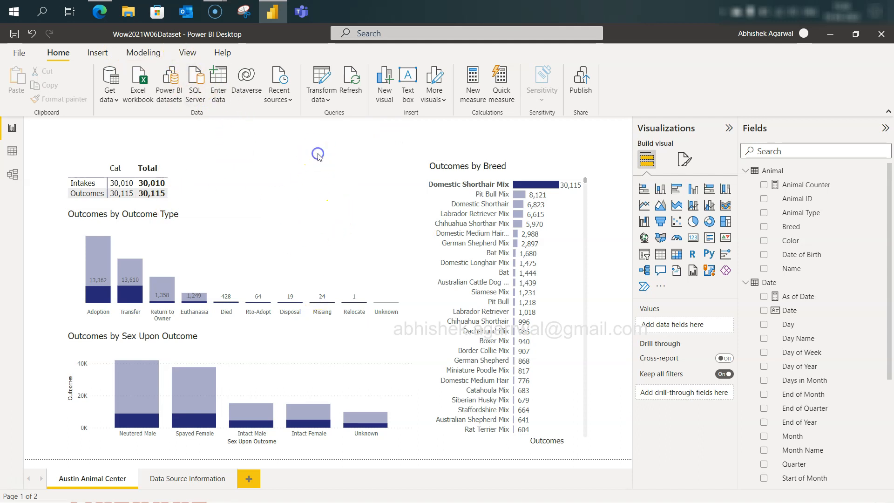
Step: Edit the interactions of the Outcomes by Outcome Type chart so it filters the Outcomes by Breed and Outcomes by Sex Upon Outcome charts
click(328, 262)
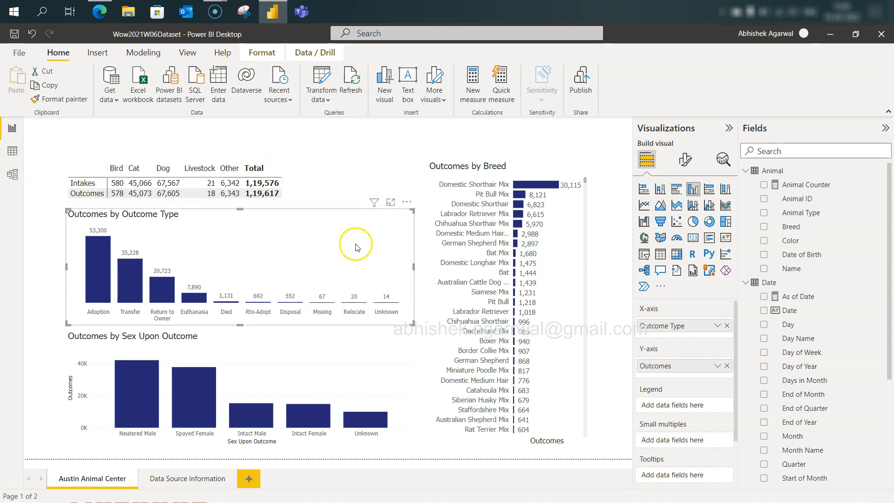
click(262, 55)
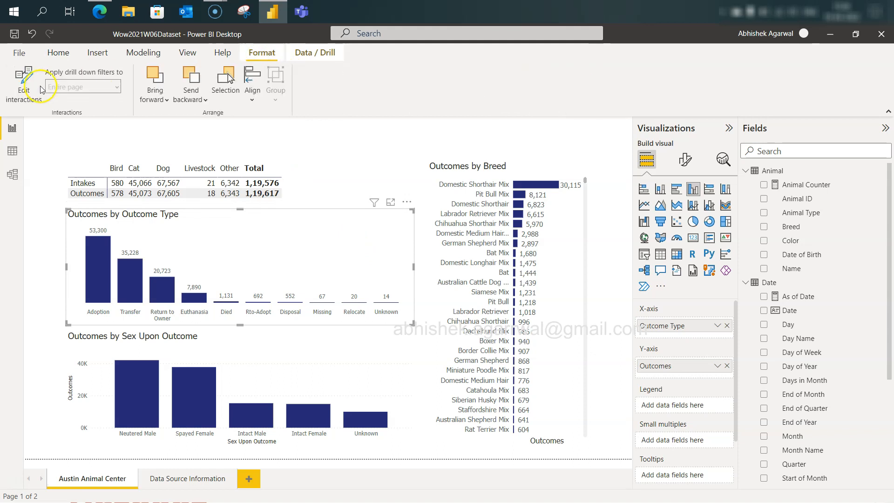
click(27, 86)
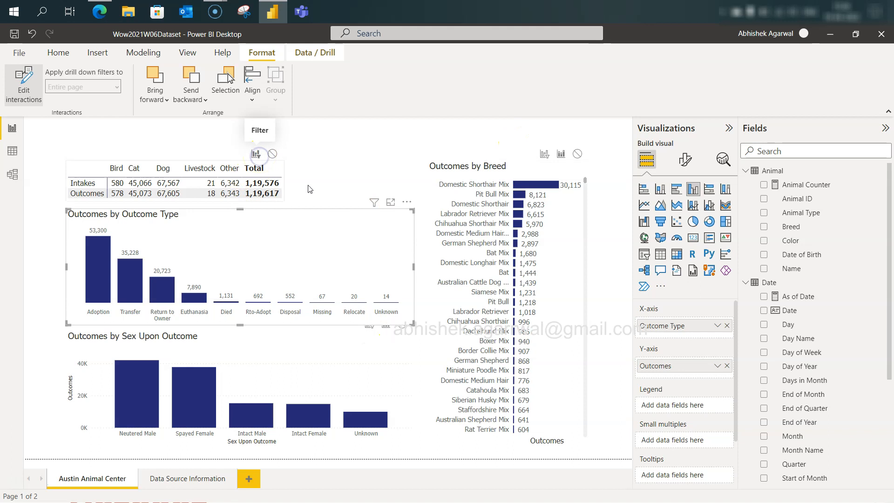
click(546, 155)
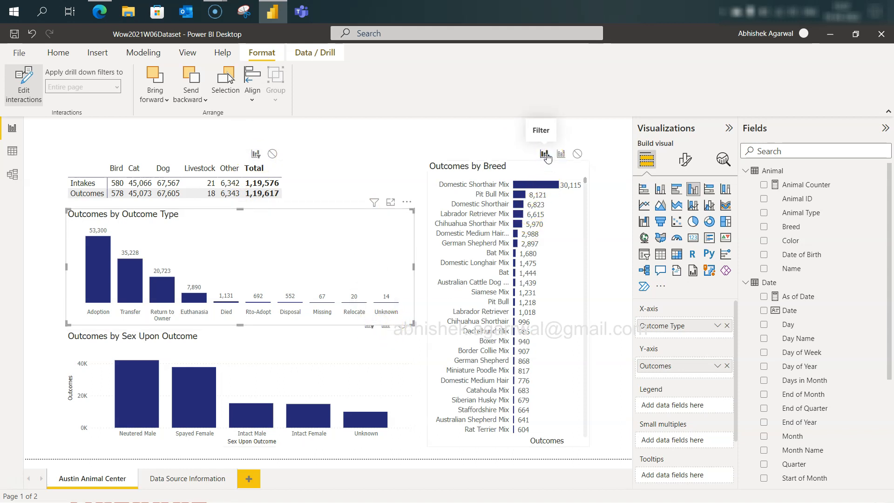
click(576, 272)
click(608, 285)
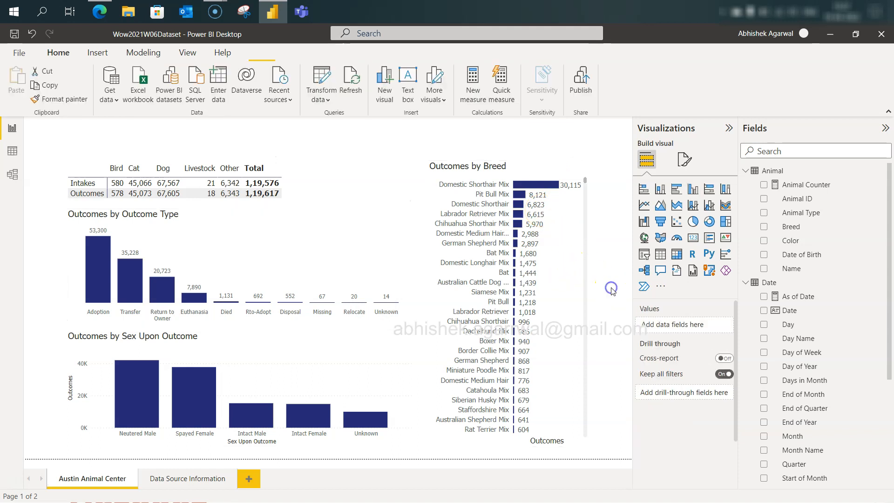
Step: Test the filter interaction by selecting the Adoption and Transfer columns and inspecting the other visuals
click(92, 267)
right_click(93, 268)
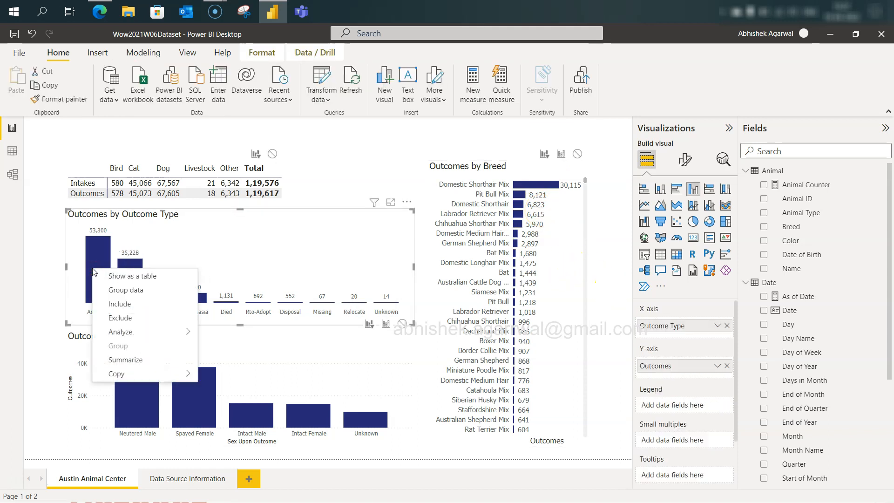
click(99, 257)
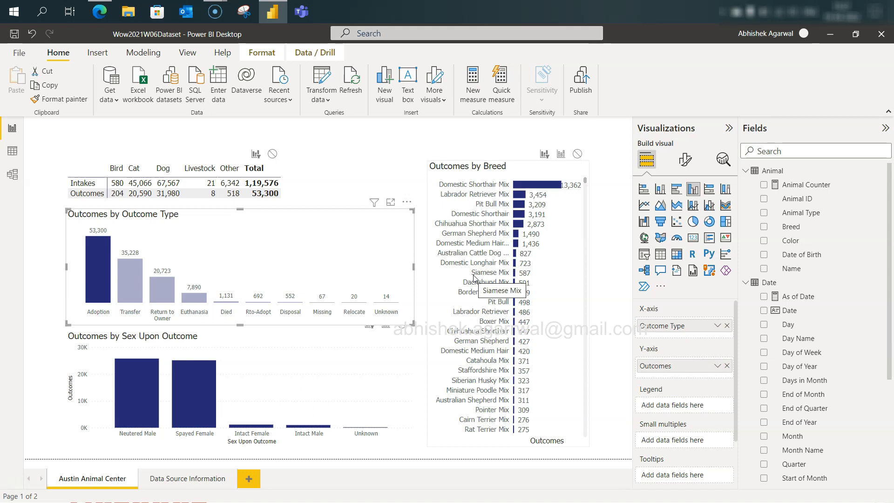
click(132, 288)
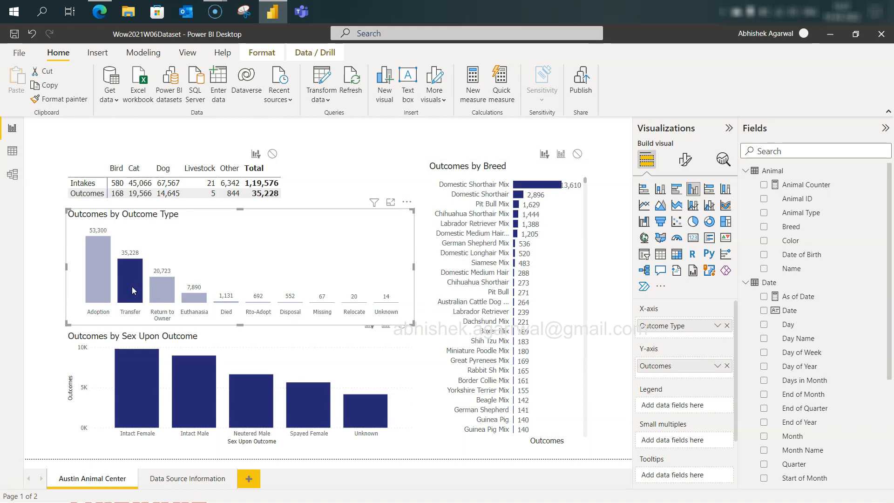
mouse_move(155, 362)
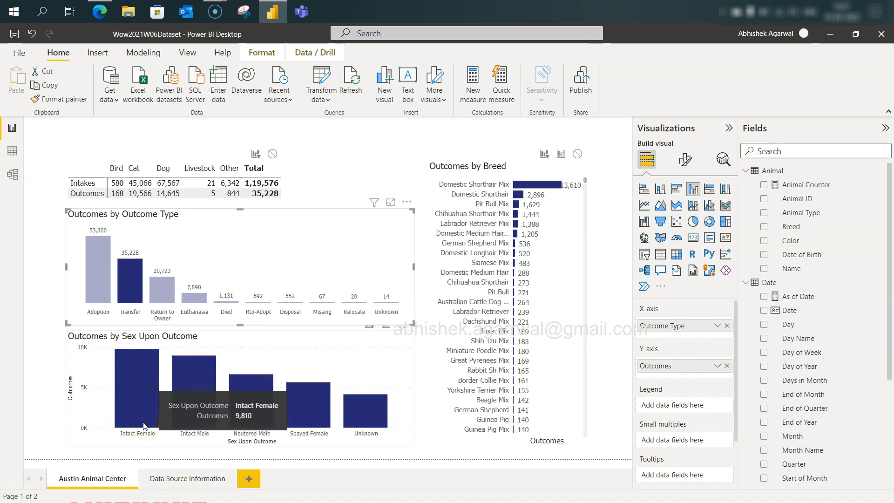
mouse_move(91, 294)
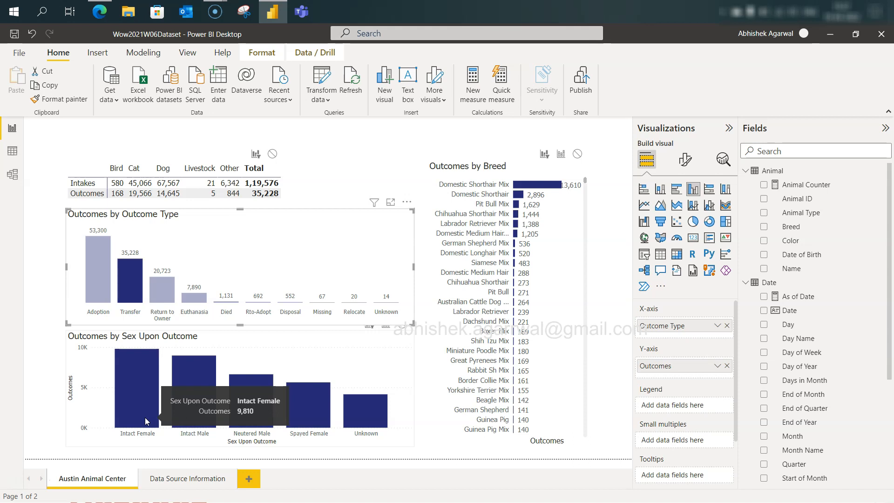
Step: Check the interaction settings of the Outcomes by Sex Upon Outcome and Outcomes by Outcome Type charts and turn off interaction editing
click(402, 370)
click(384, 362)
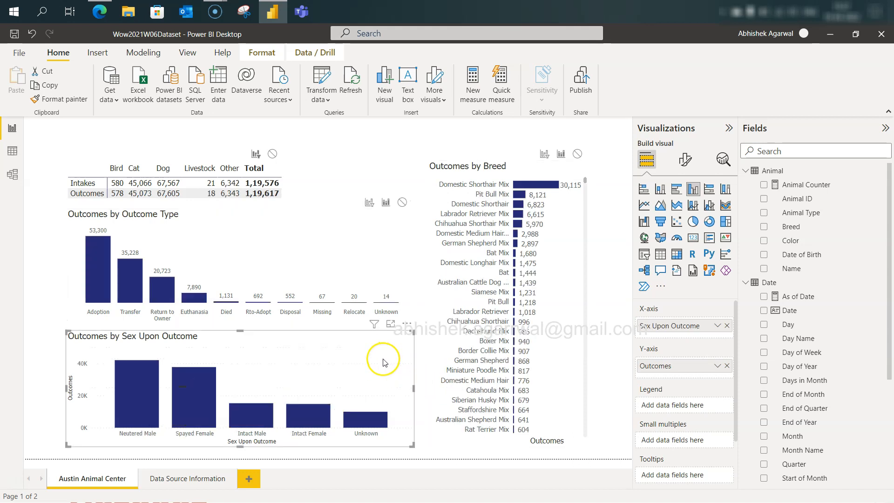
click(262, 53)
click(23, 87)
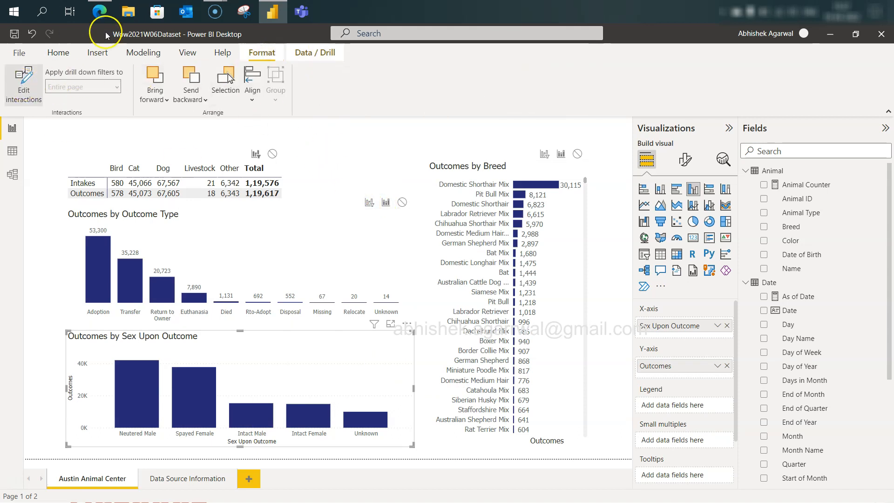
click(324, 239)
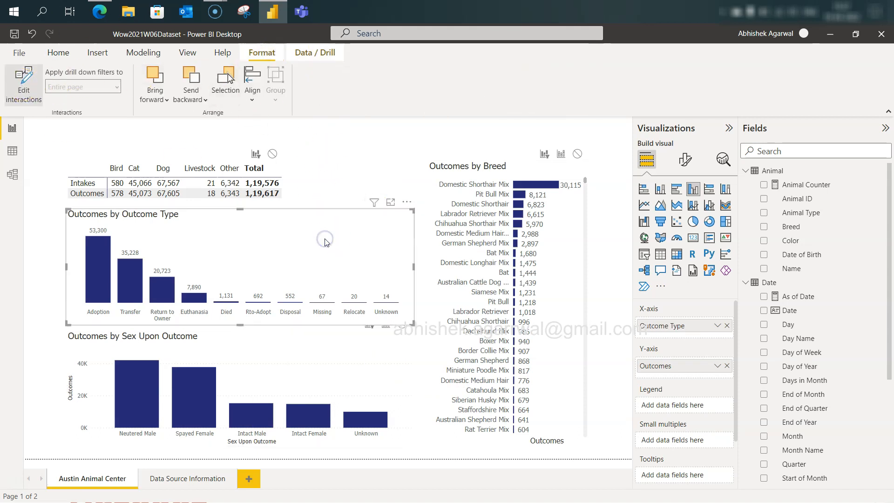
click(21, 80)
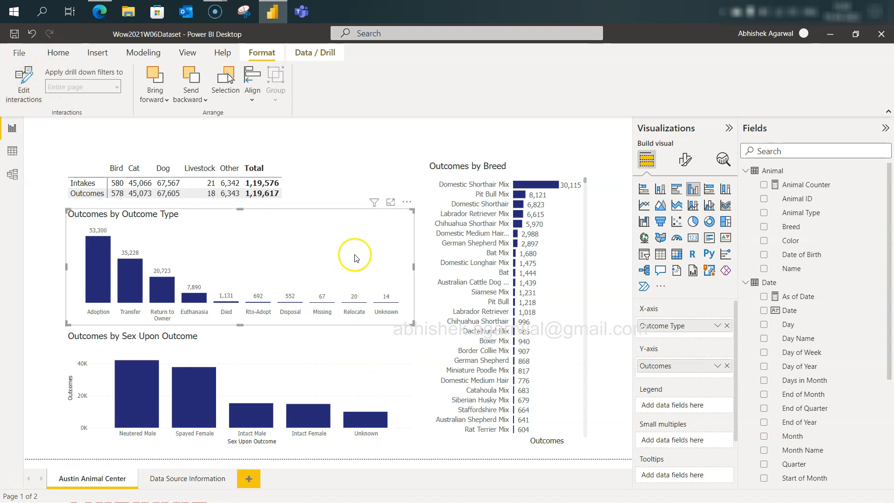
click(363, 372)
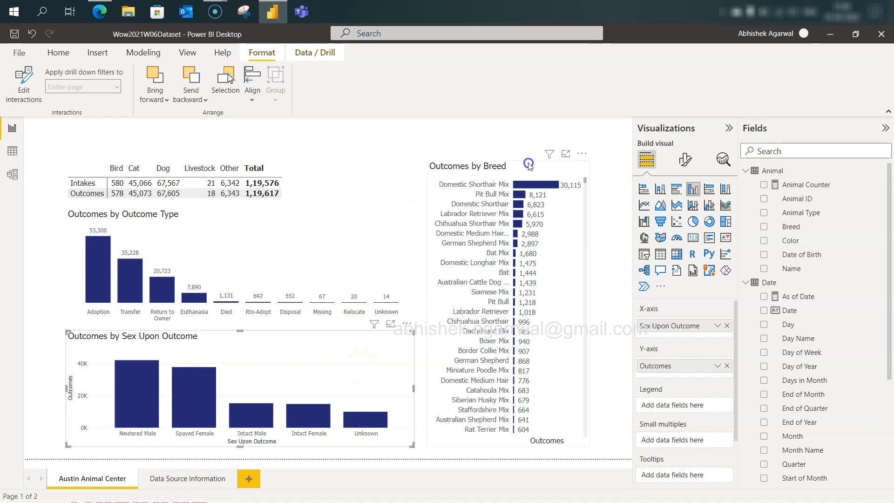
click(522, 163)
click(252, 167)
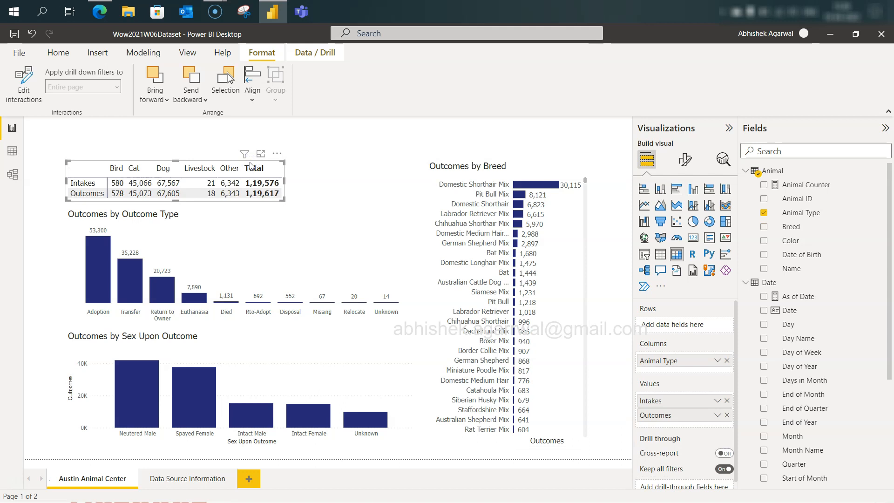
Step: Read the cross-filtering requirement about parakeets adopted in 2020 on the challenge page in the browser and return to Power BI Desktop
key(alt+Tab)
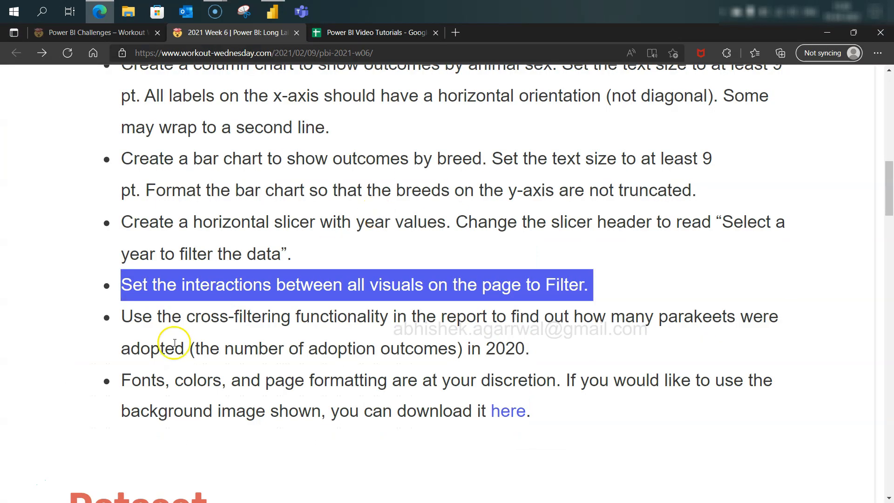
drag(125, 316, 565, 354)
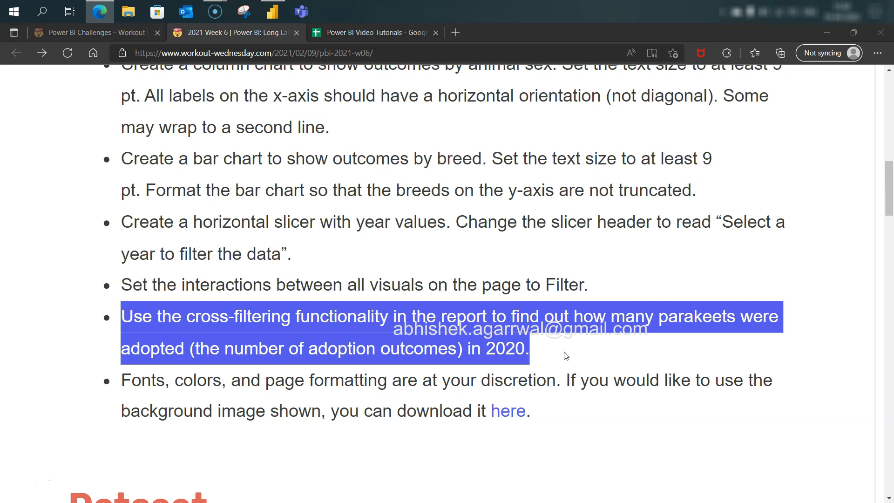
key(alt+Tab)
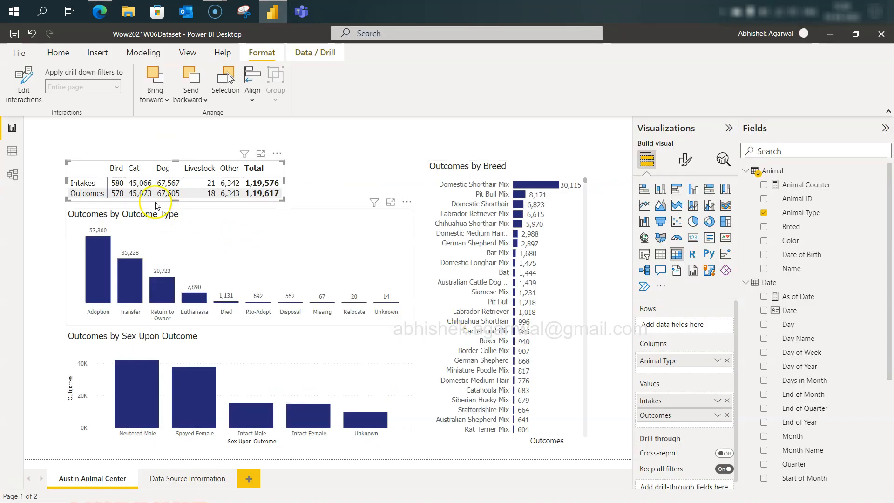
Step: Test how the charts respond to selecting the Bird, Cat, Dog, Livestock and Other columns in the animal type matrix
click(118, 173)
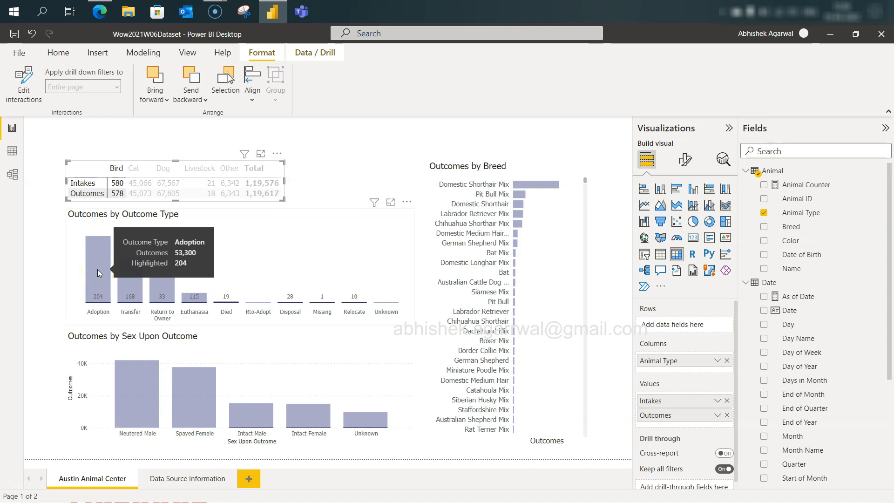
click(97, 302)
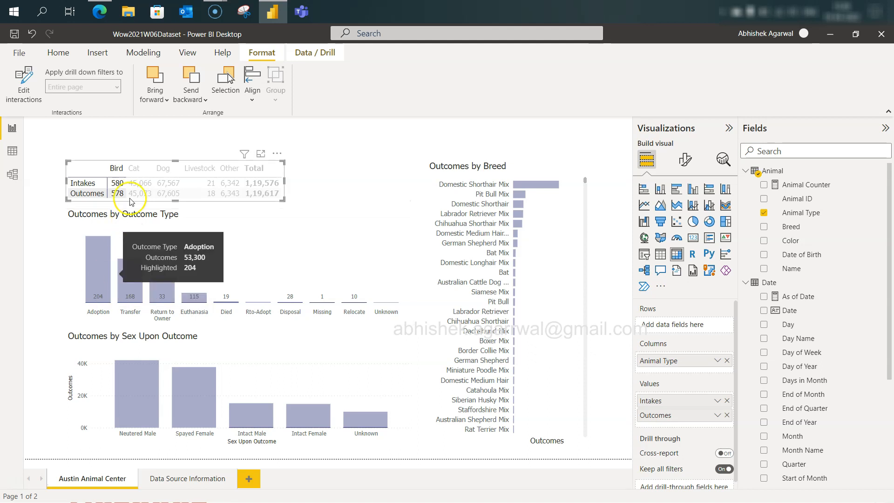
click(134, 168)
click(163, 168)
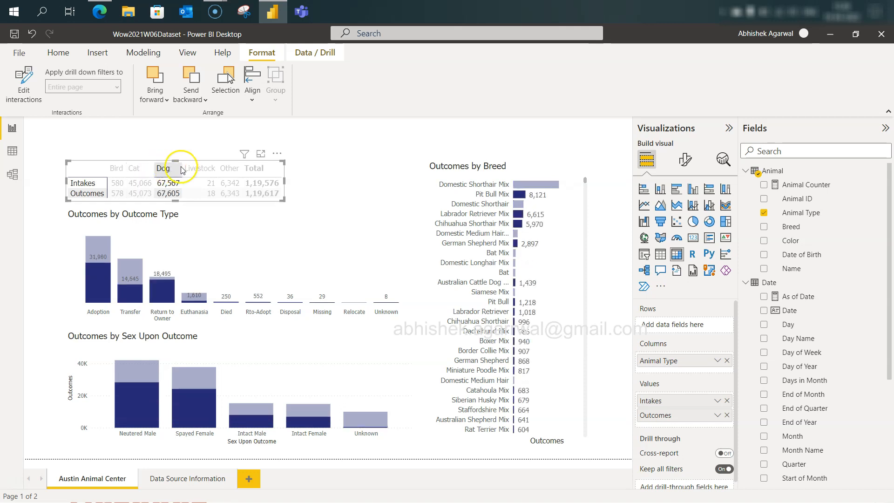
click(201, 169)
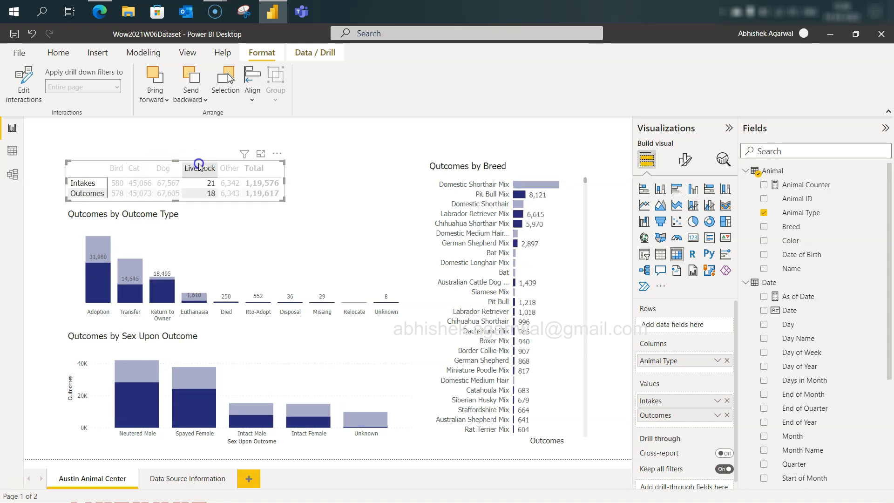
click(229, 169)
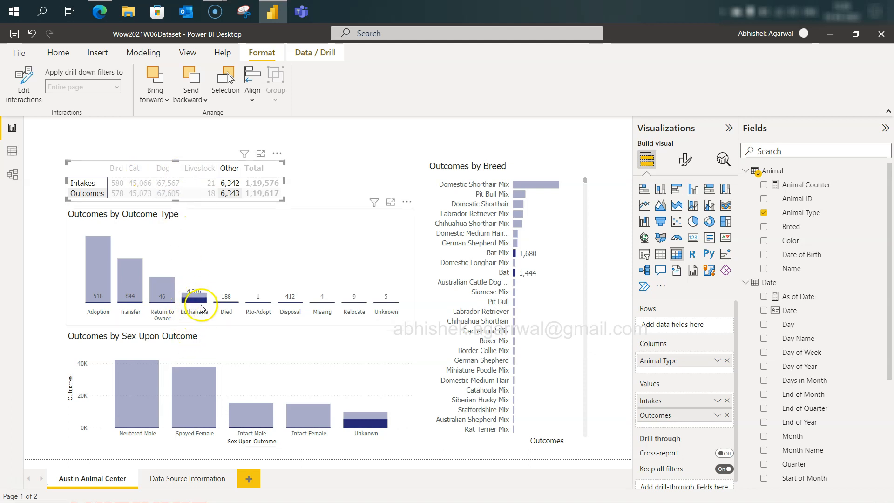
mouse_move(201, 303)
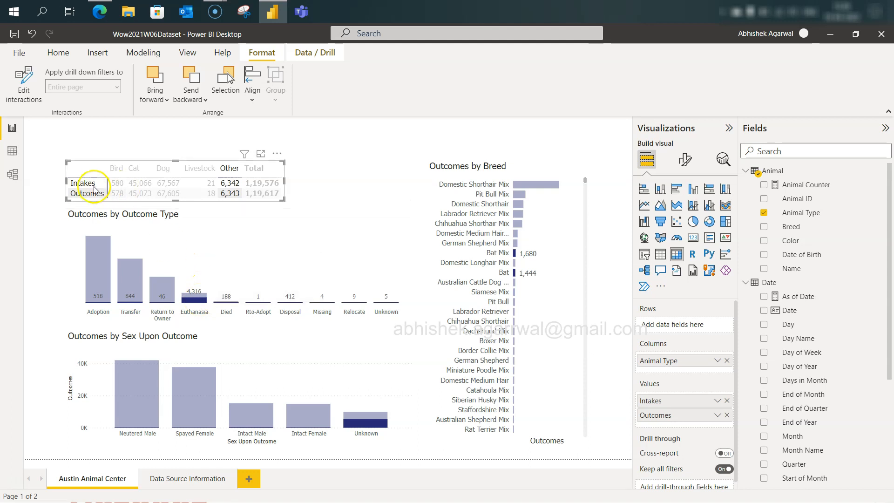
Step: Highlight the report by the Bird column of the matrix and recheck the parakeet requirement on the challenge page in the browser
click(118, 168)
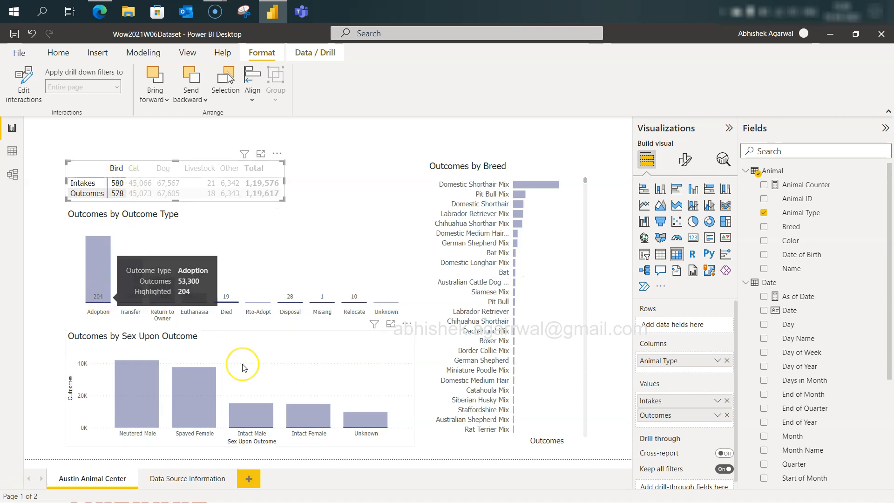
key(alt+Tab)
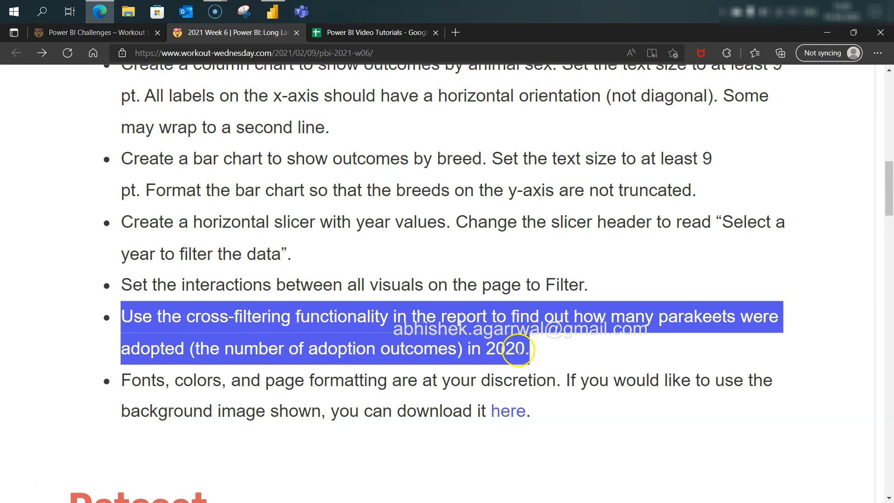
key(alt+Tab)
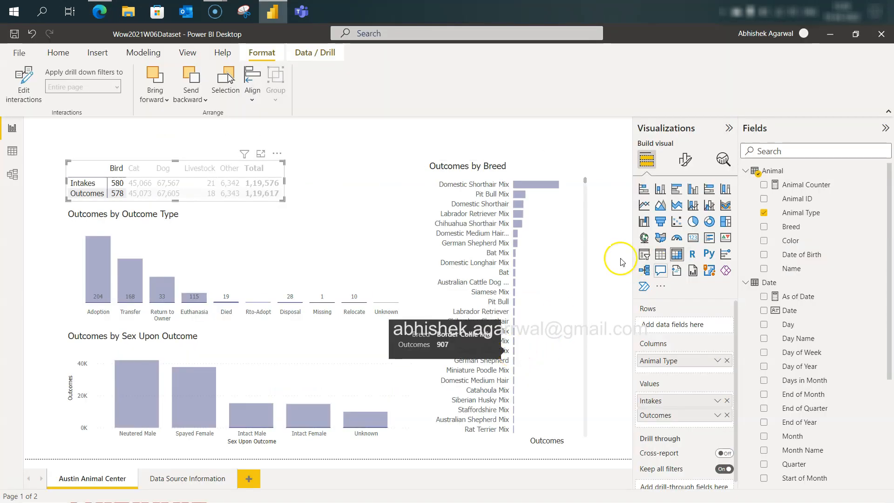
Step: Add a slicer to the report page using the Year field from the Date table
click(465, 140)
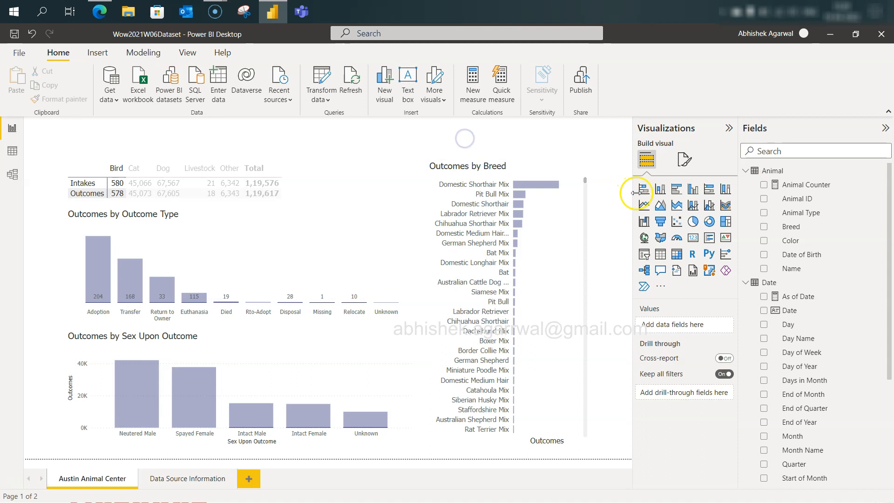
click(647, 254)
scroll(797, 417, down, 3)
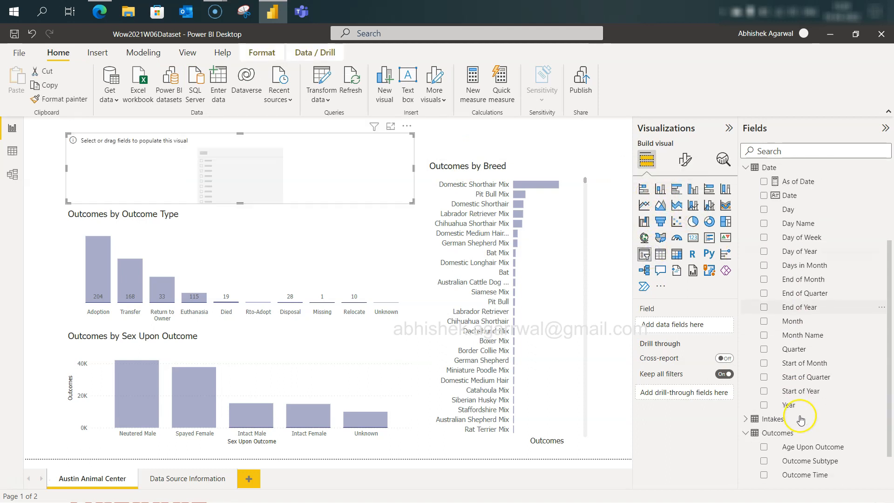
click(764, 404)
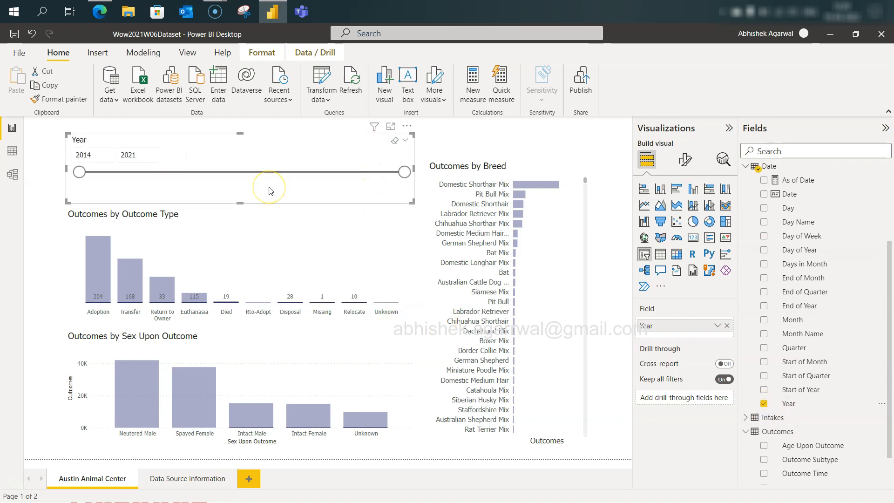
Step: Check the sample report's year slicer in the browser, and change the Year slicer in Power BI Desktop to the List style
key(alt+Tab)
scroll(479, 282, up, 15)
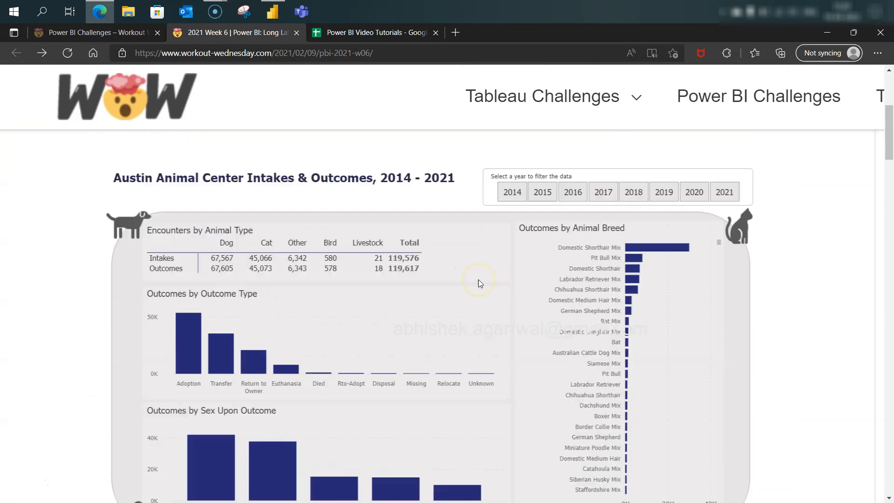
scroll(479, 279, up, 1)
key(alt+Tab)
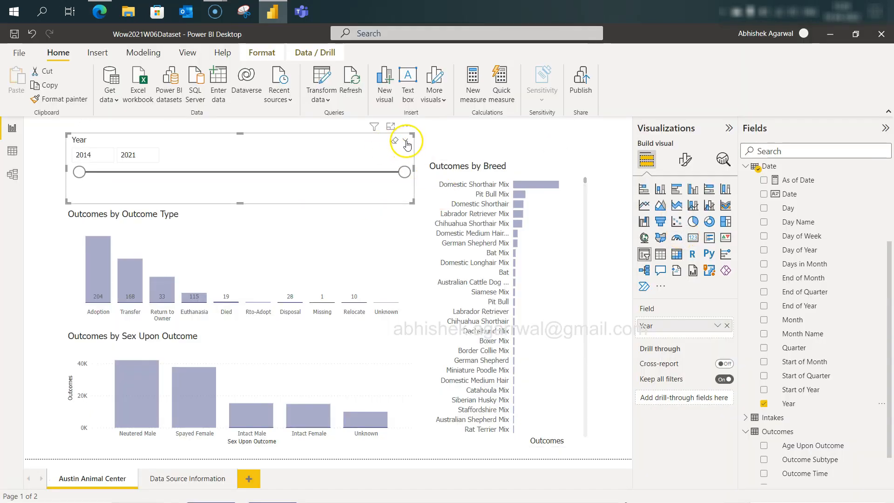
click(407, 142)
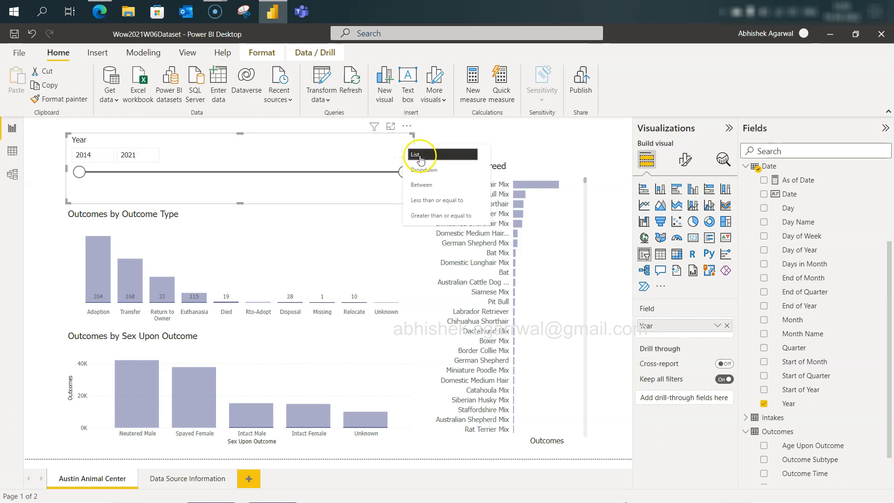
click(415, 154)
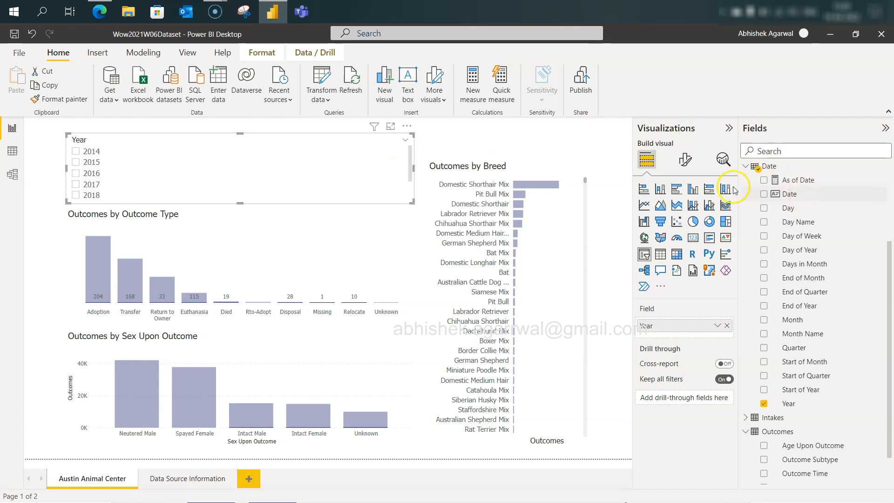
Step: Set the Year slicer's orientation to Horizontal
click(686, 160)
click(657, 237)
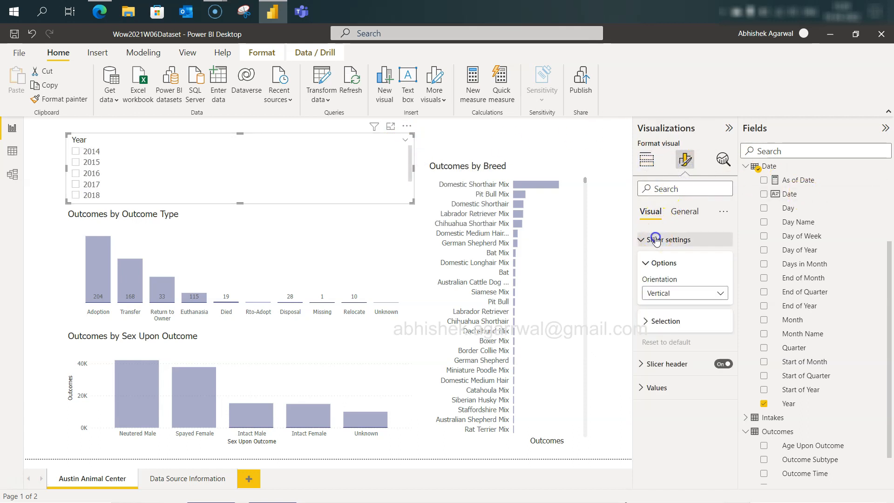
click(670, 297)
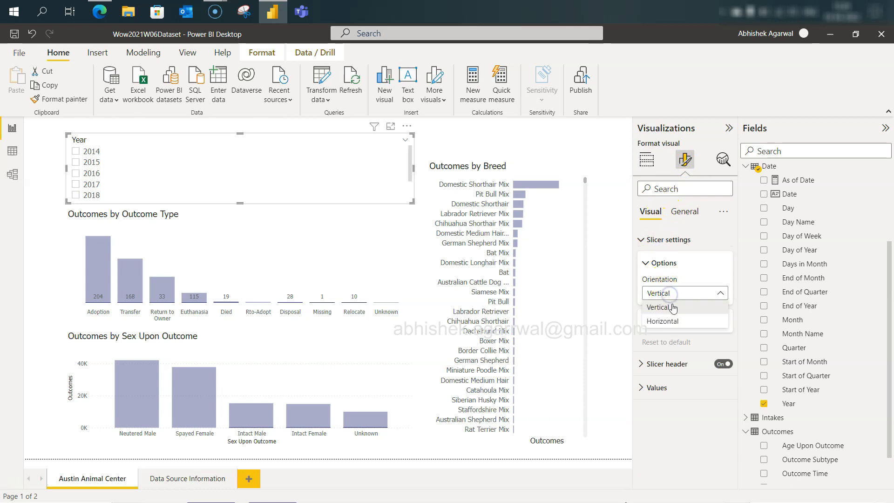
click(675, 323)
click(368, 164)
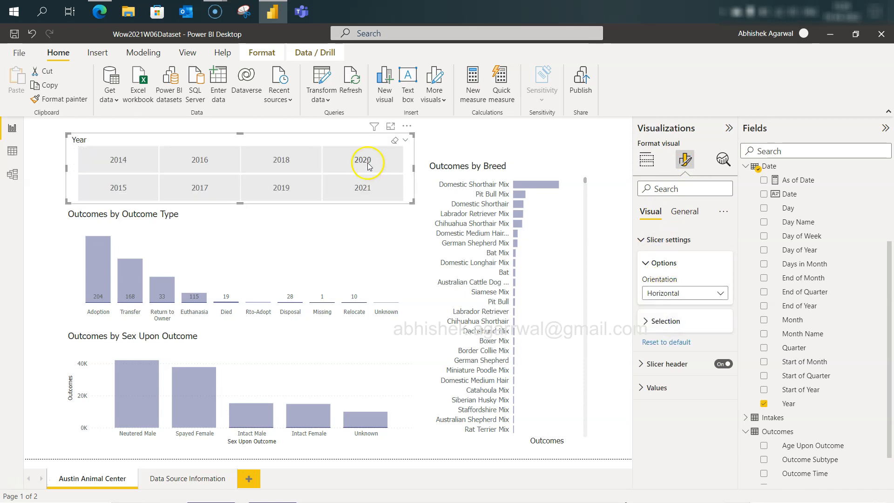
Step: Resize and move the Year slicer so all years sit in one row above the Outcomes by Breed chart
drag(414, 168, 616, 172)
drag(340, 204, 346, 164)
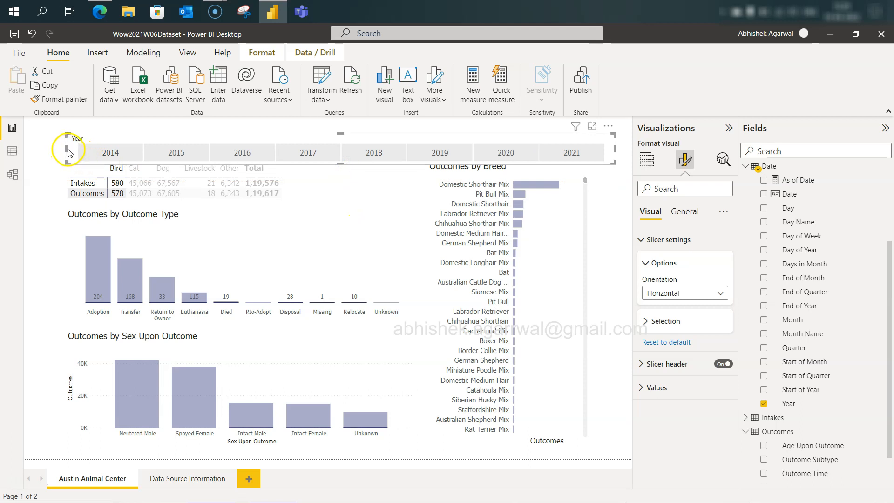
drag(67, 149, 358, 131)
mouse_move(507, 138)
mouse_down()
mouse_move(507, 121)
mouse_move(492, 142)
mouse_up()
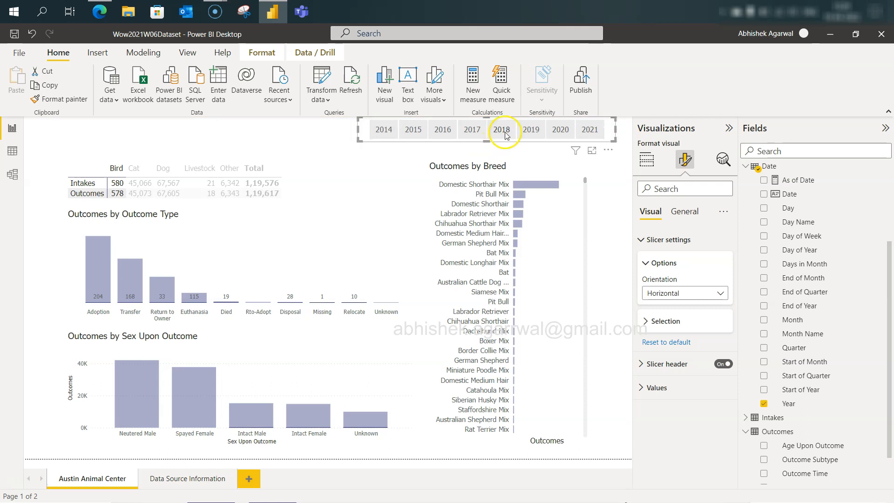
Step: Filter the report to 2020 with the Year slicer and inspect the Adoption column in Outcomes by Outcome Type
click(562, 131)
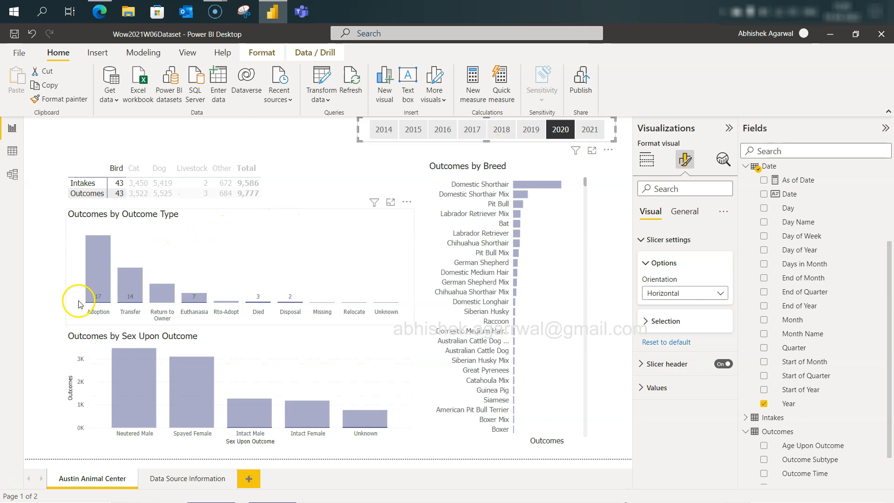
mouse_move(99, 299)
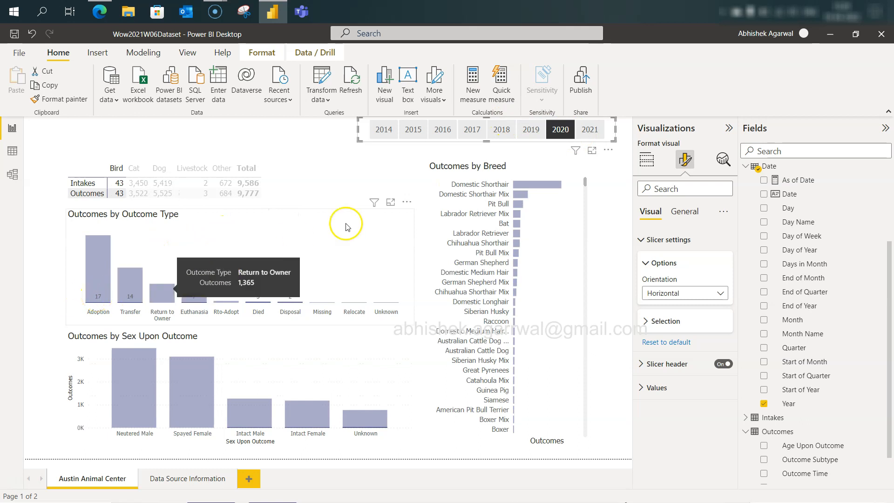
click(562, 131)
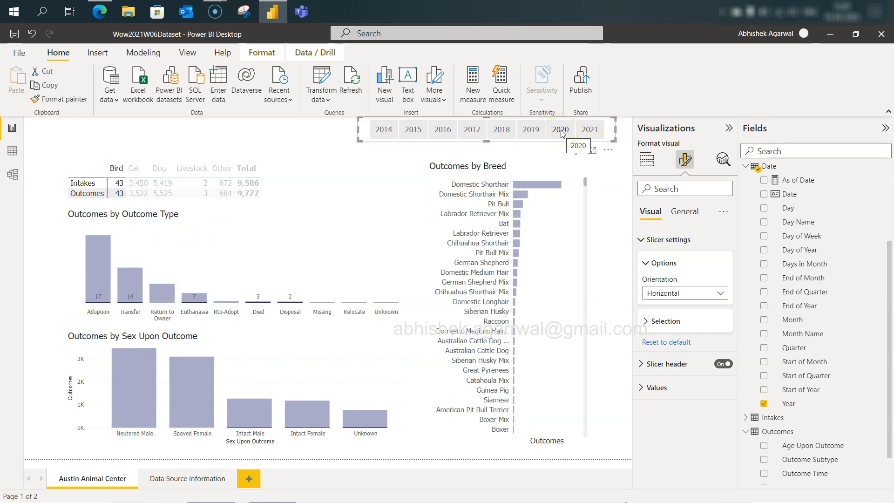
click(562, 131)
mouse_move(96, 257)
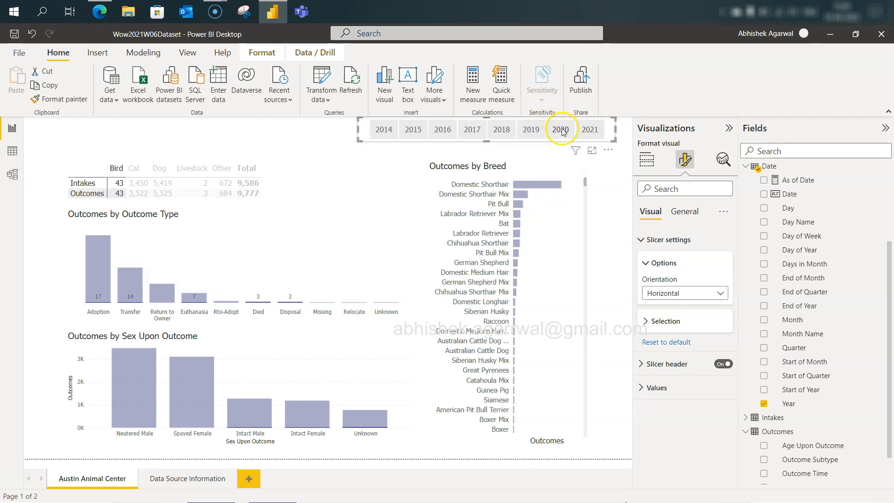
Step: Read the page formatting and background image requirement on the challenge page, review the sample report's background, and return to Power BI Desktop
key(alt+Tab)
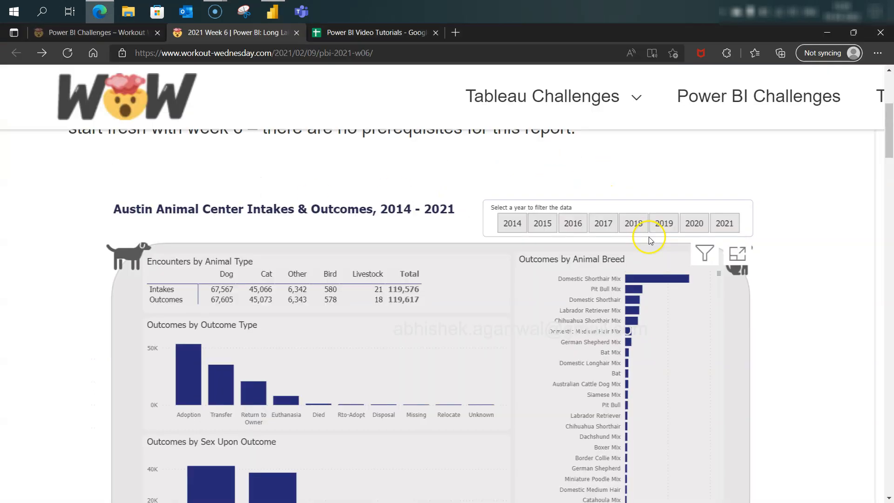
scroll(429, 393, down, 10)
scroll(429, 397, down, 7)
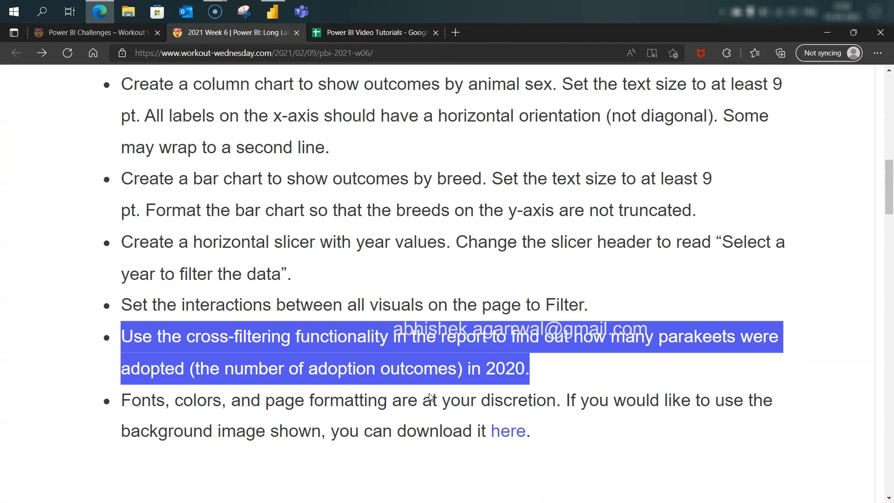
drag(365, 314, 540, 354)
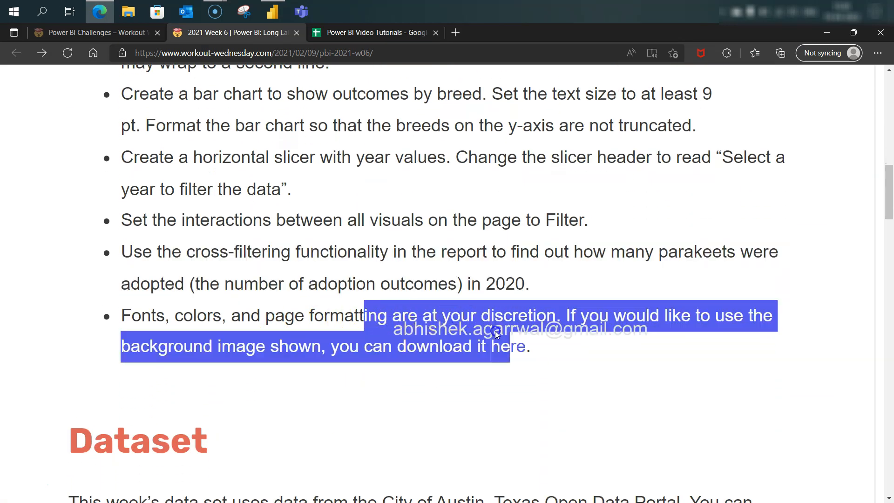
click(596, 378)
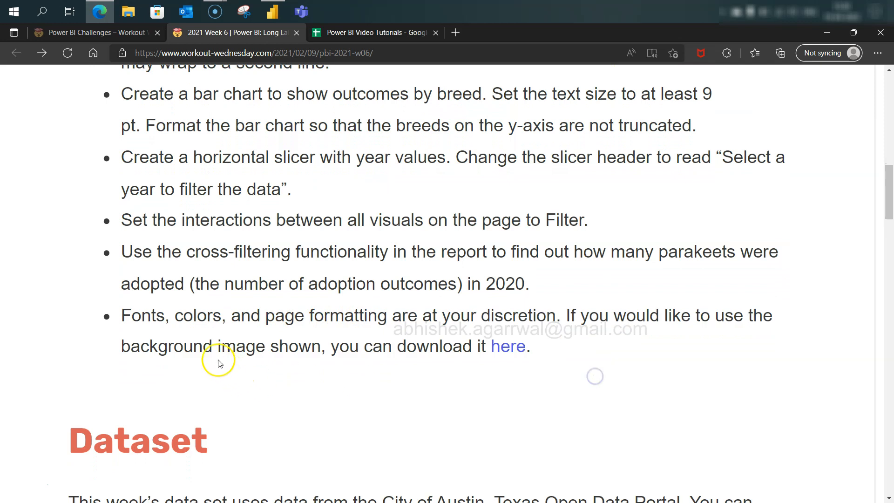
drag(193, 346, 313, 350)
key(alt+Tab)
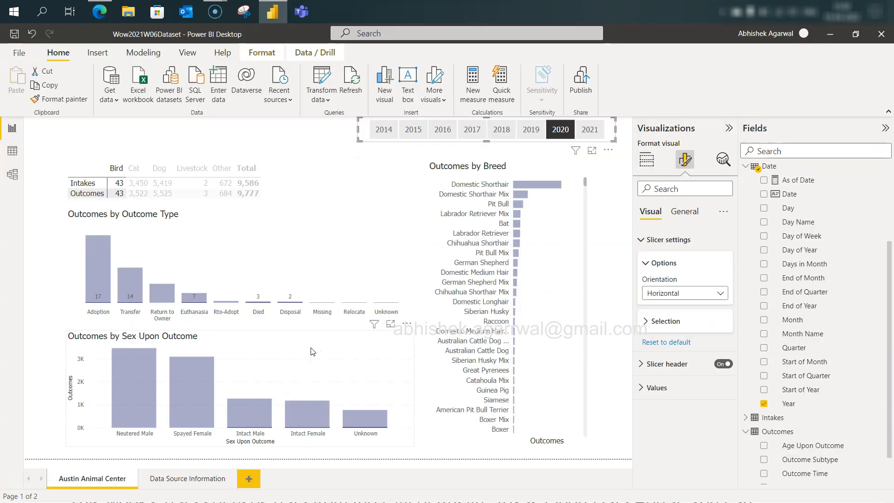
key(alt+Tab)
scroll(120, 206, up, 10)
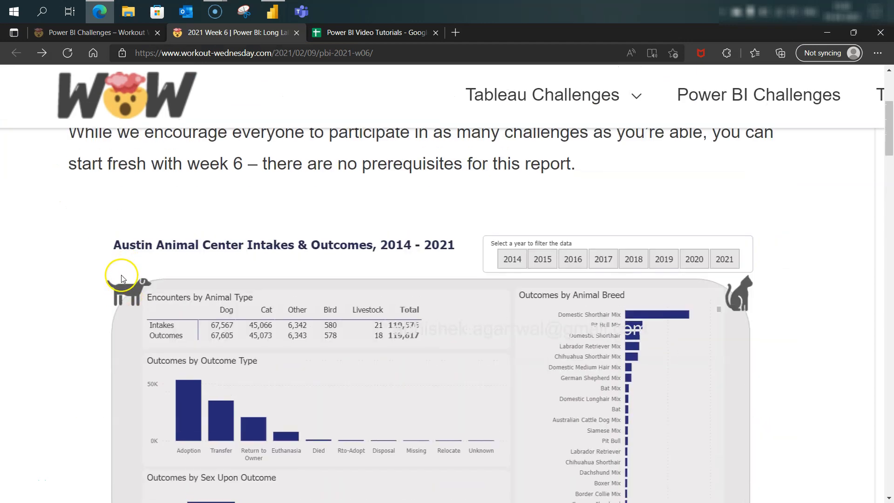
scroll(125, 289, down, 10)
scroll(125, 289, down, 5)
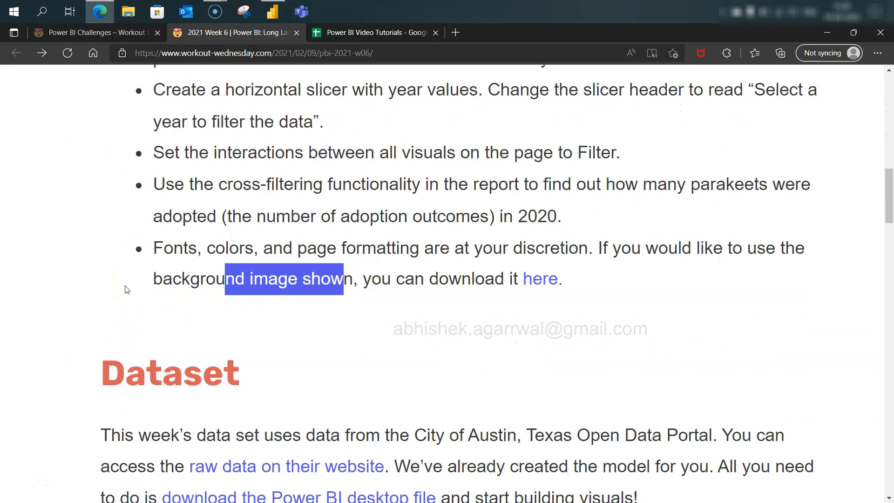
key(alt+Tab)
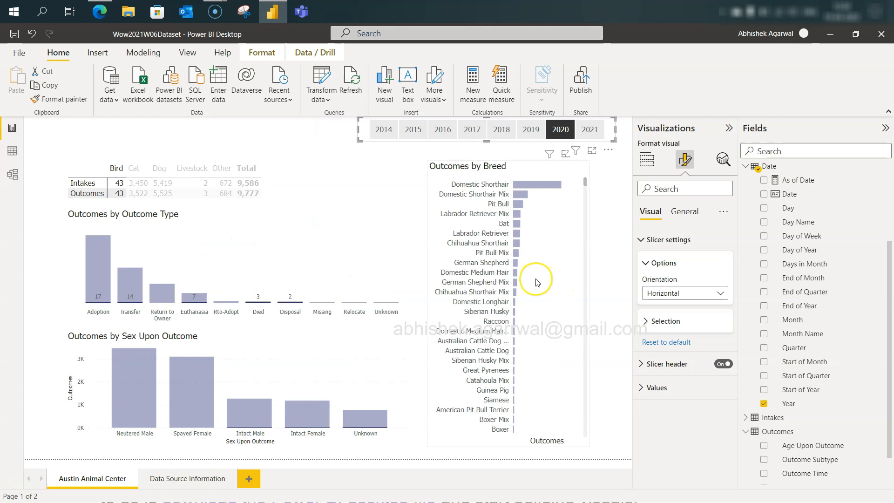
Step: Set the Animal Background picture from the W6 folder as the Austin Animal Center page's canvas background image
click(611, 314)
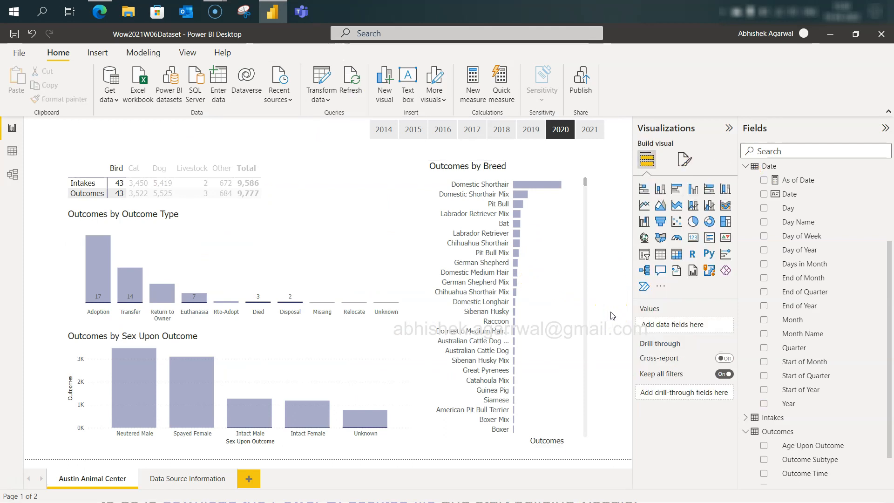
click(685, 158)
click(614, 240)
click(685, 157)
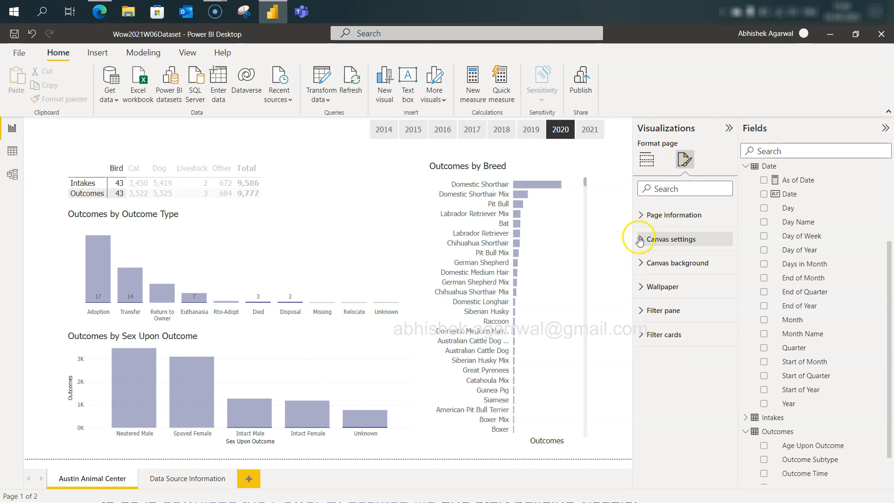
click(641, 217)
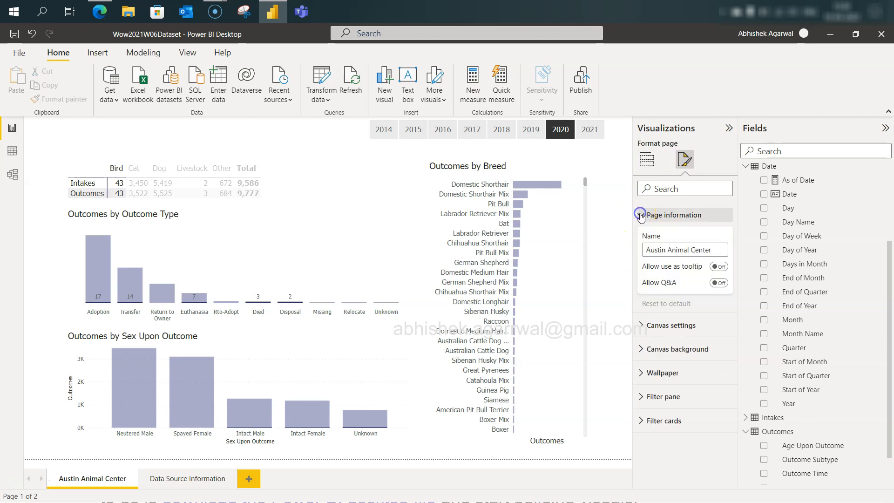
click(642, 326)
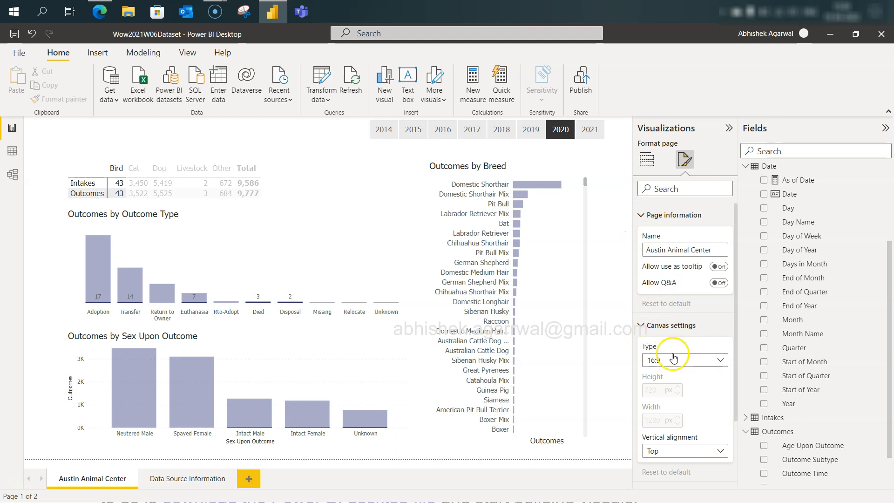
scroll(662, 358, down, 2)
click(675, 406)
scroll(674, 404, down, 3)
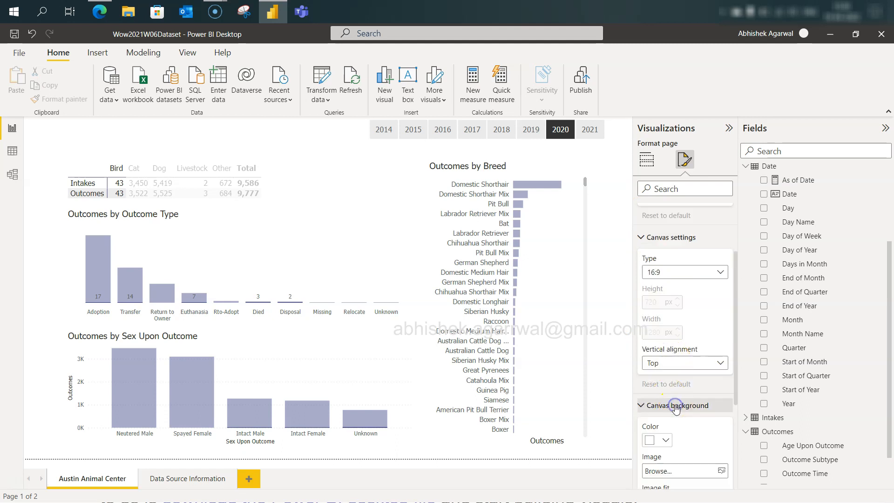
click(721, 317)
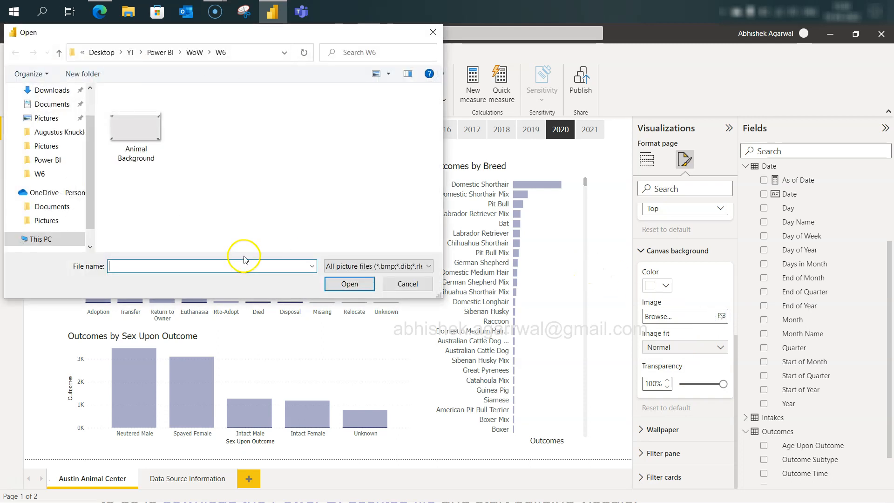
double_click(126, 126)
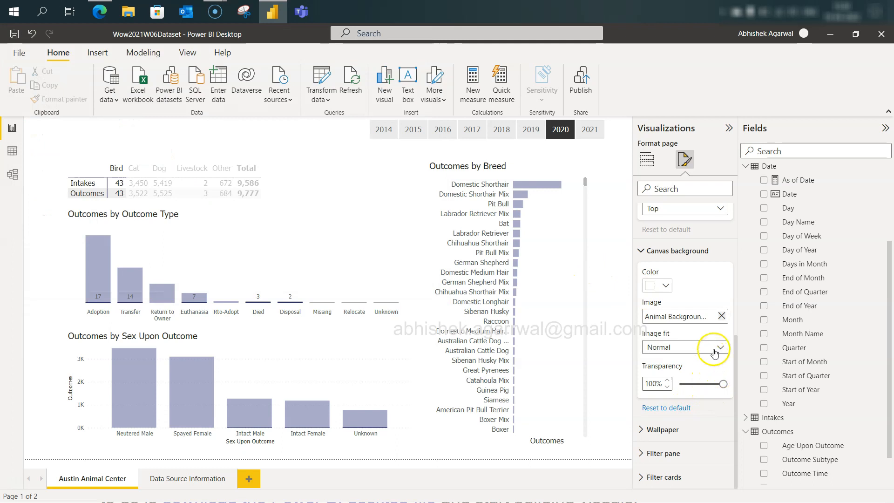
Step: Set the canvas background's image fit to Fit and its transparency to 0%
click(717, 347)
click(685, 378)
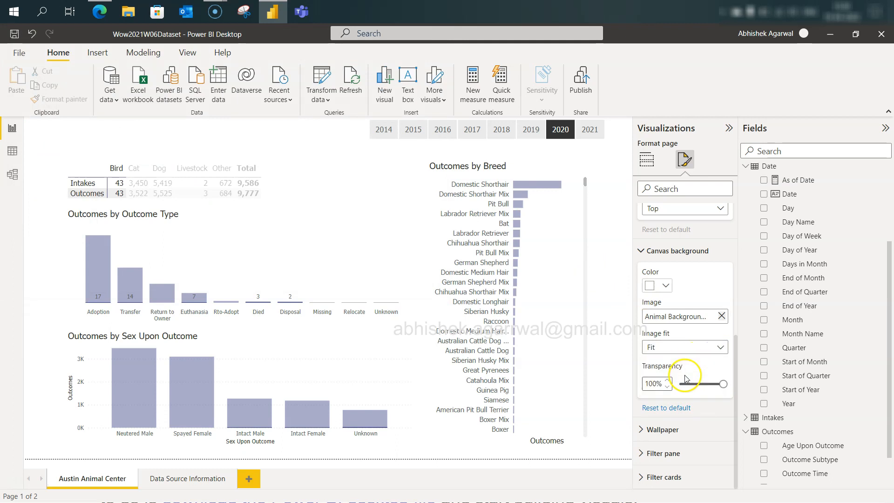
drag(723, 384, 680, 385)
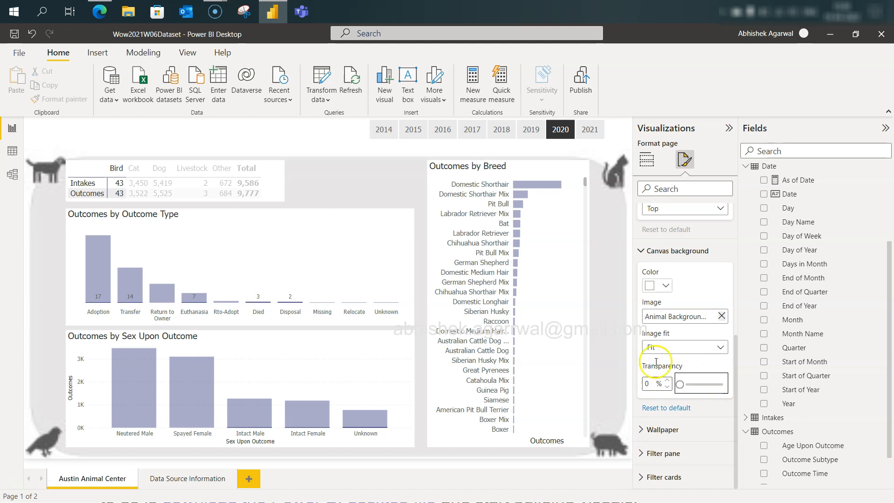
Step: Try the Fill image fit on the canvas background and switch it back to Fit
click(666, 347)
click(668, 393)
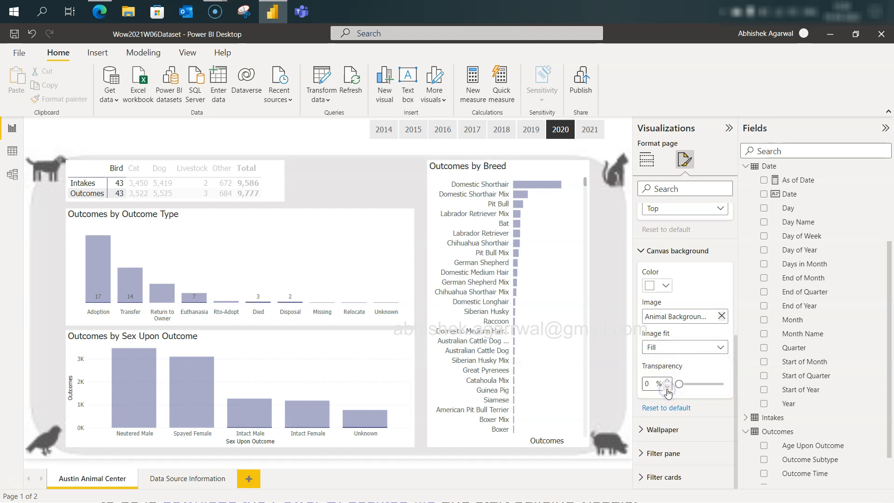
click(667, 347)
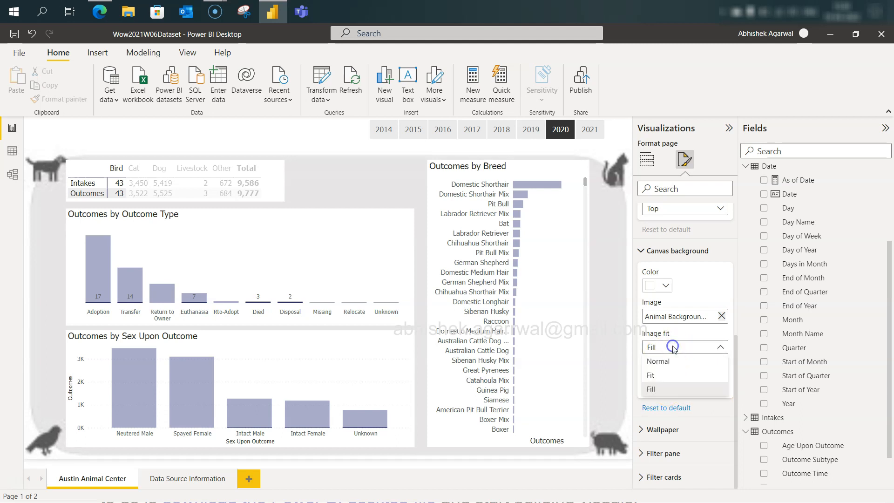
click(673, 376)
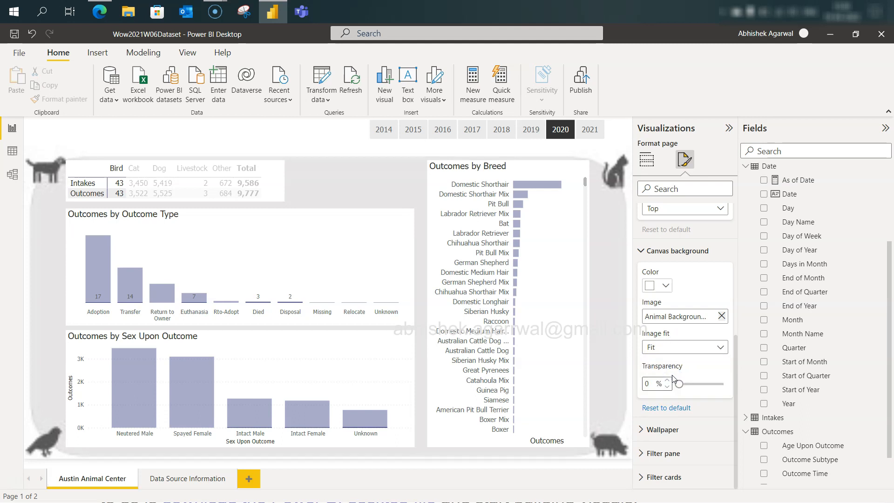
Step: Check the sample report on the challenge page, and set the Intakes and Outcomes matrix's background transparency to 100% in Power BI Desktop
key(alt+Tab)
scroll(594, 339, up, 12)
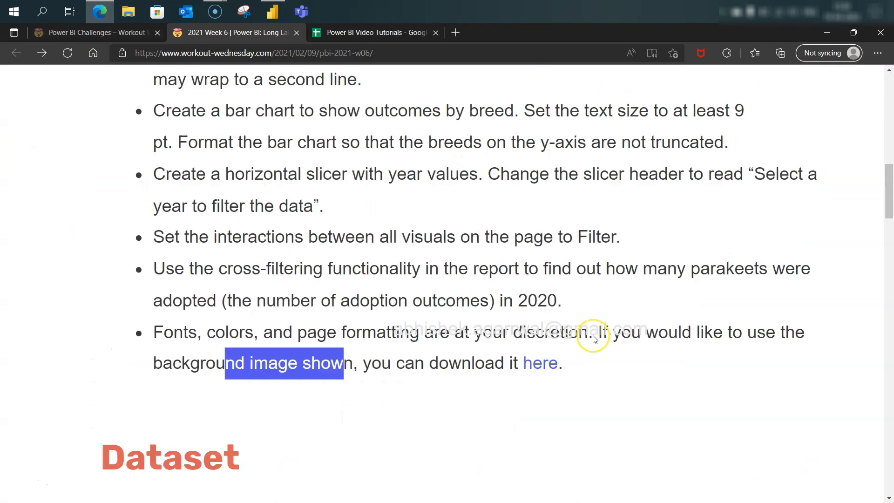
scroll(594, 338, up, 5)
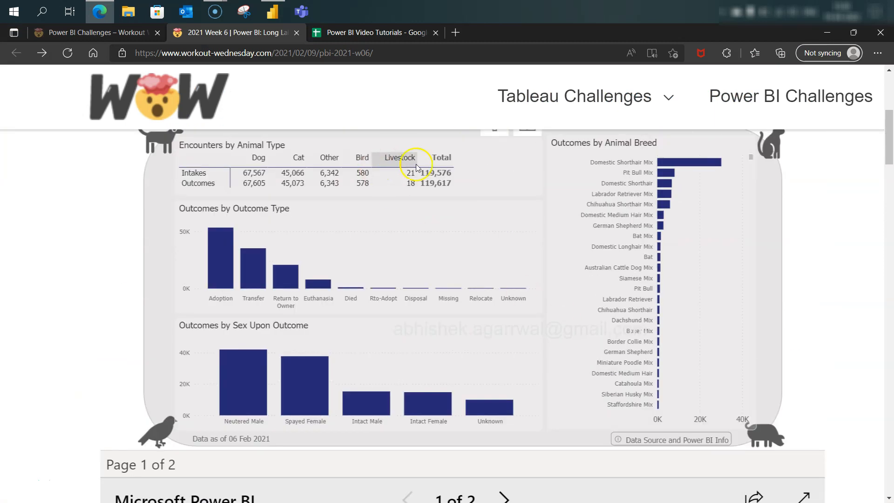
key(alt+Tab)
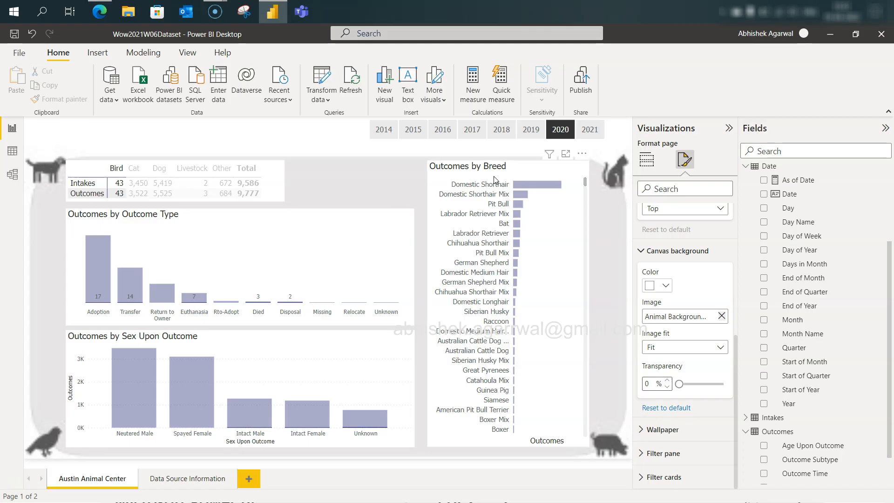
click(281, 175)
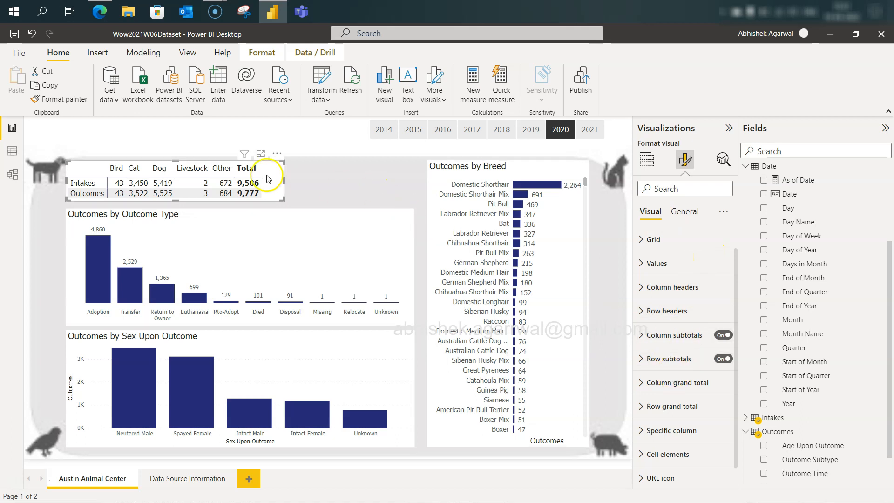
scroll(694, 354, down, 1)
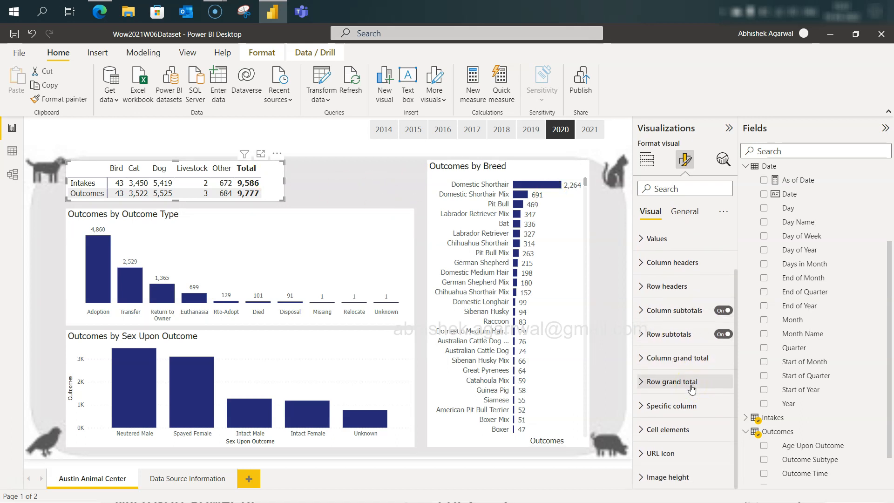
scroll(693, 390, up, 2)
click(684, 212)
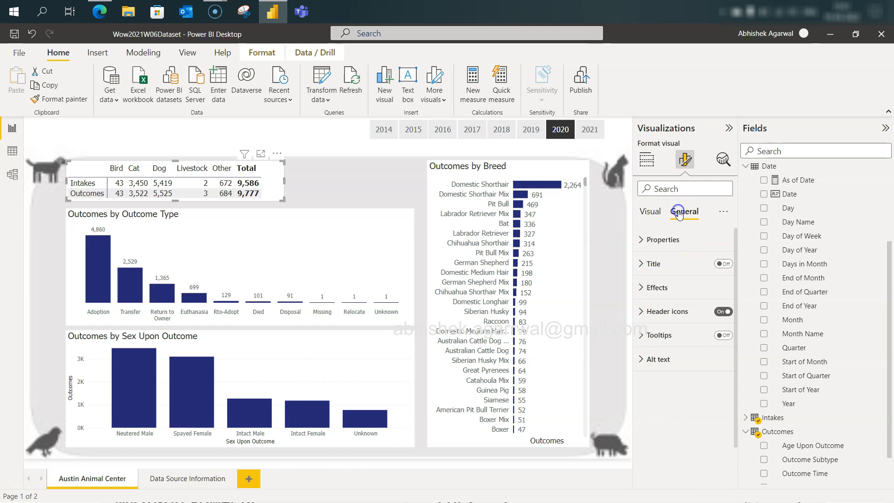
click(656, 287)
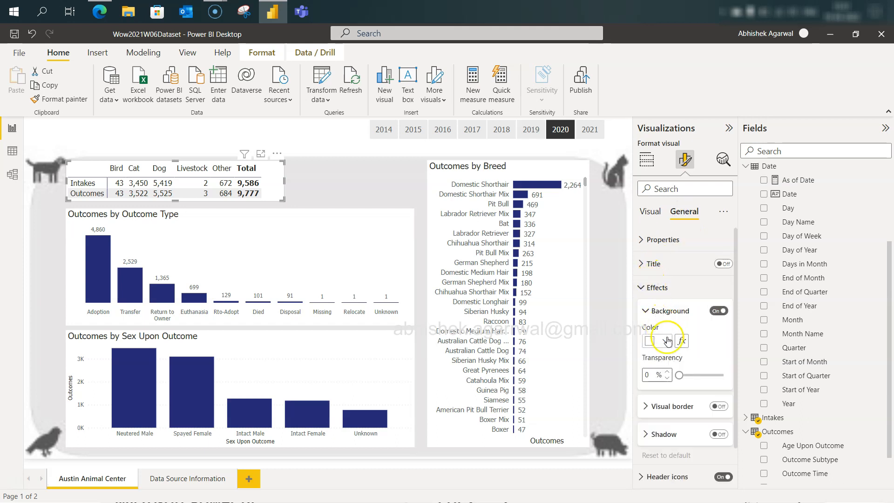
drag(679, 375, 714, 378)
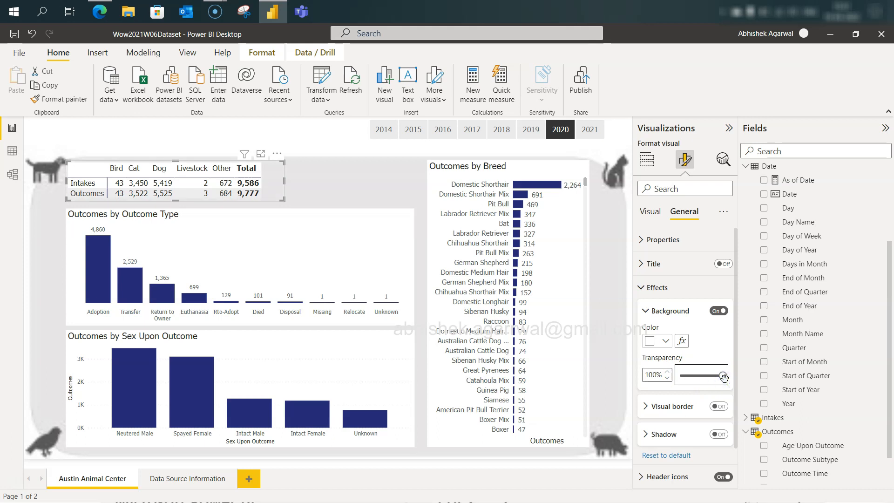
Step: Try a grey background colour on the matrix at 100% transparency and change the colour back to white
click(662, 340)
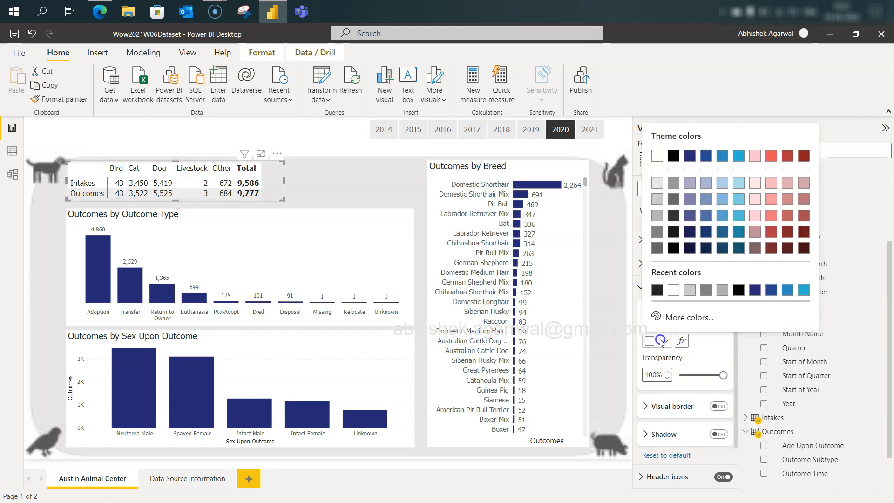
click(655, 216)
mouse_move(723, 377)
mouse_down()
mouse_move(676, 386)
mouse_move(684, 374)
mouse_move(735, 386)
mouse_up()
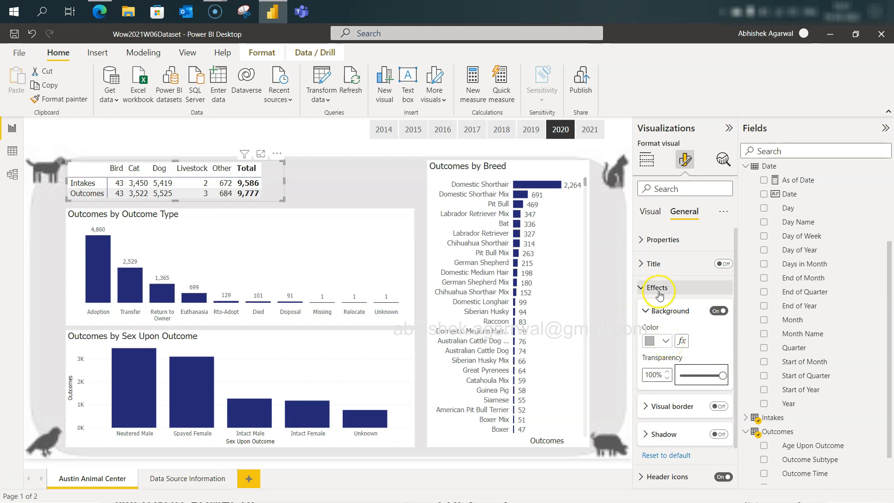
click(666, 342)
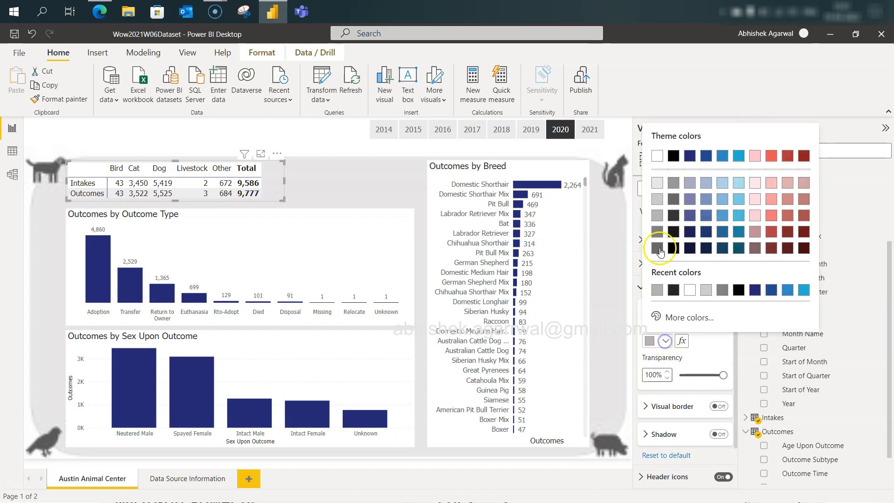
click(657, 156)
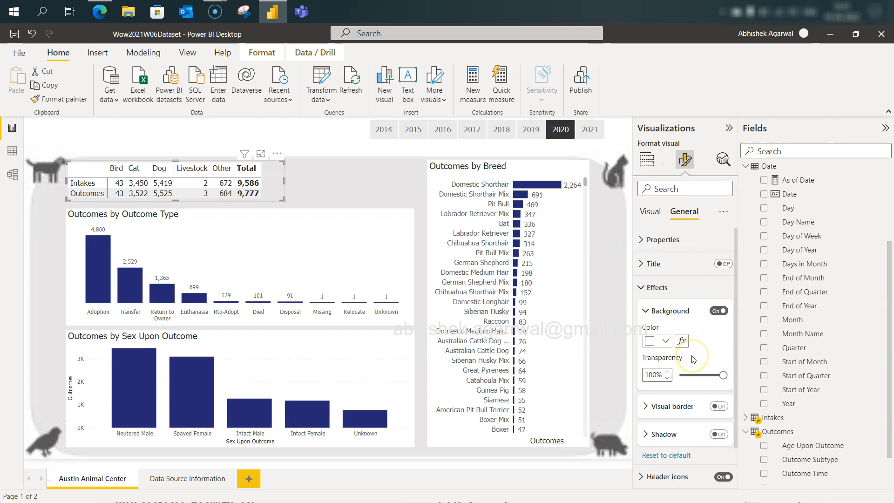
Step: Set the Intakes and Outcomes matrix's style preset to None
click(646, 311)
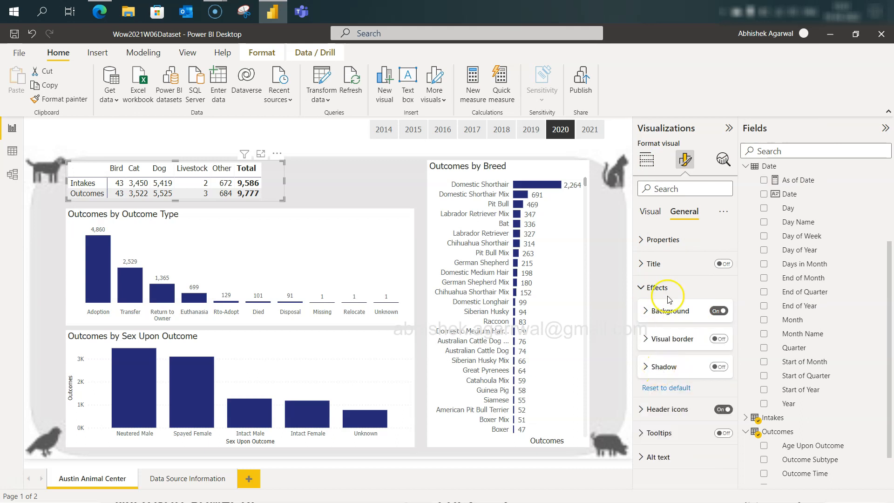
click(643, 239)
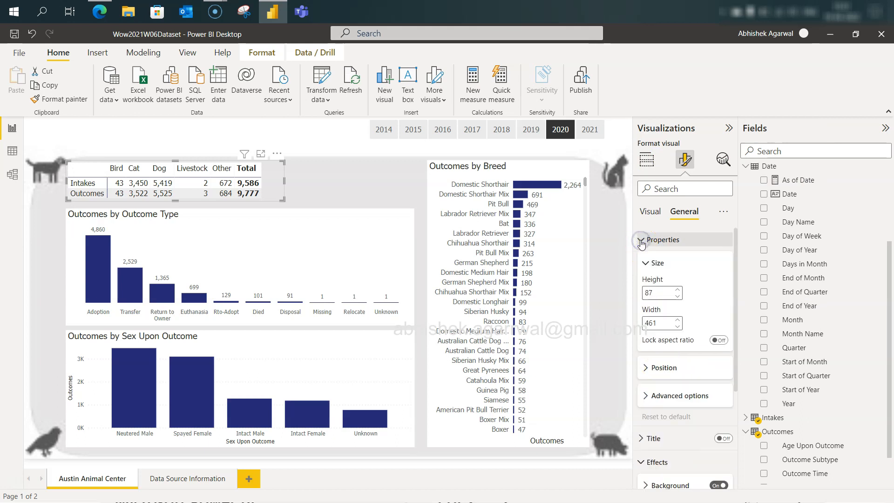
click(641, 239)
click(648, 218)
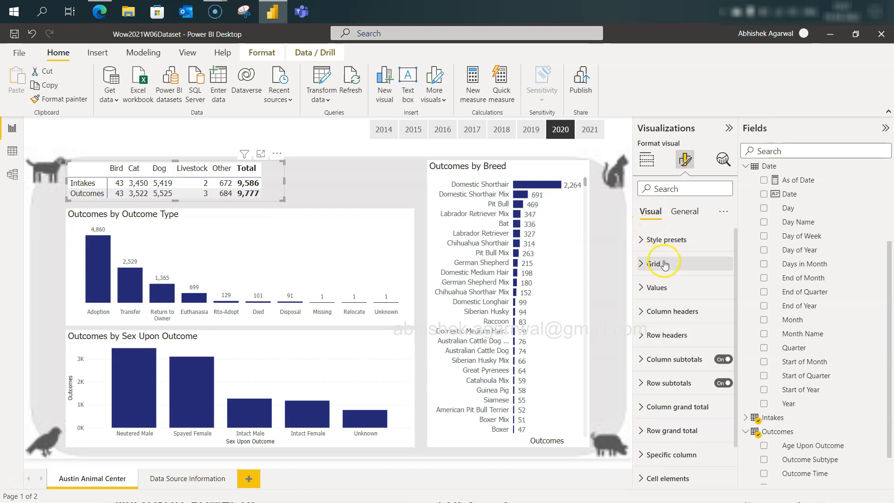
click(671, 241)
click(678, 261)
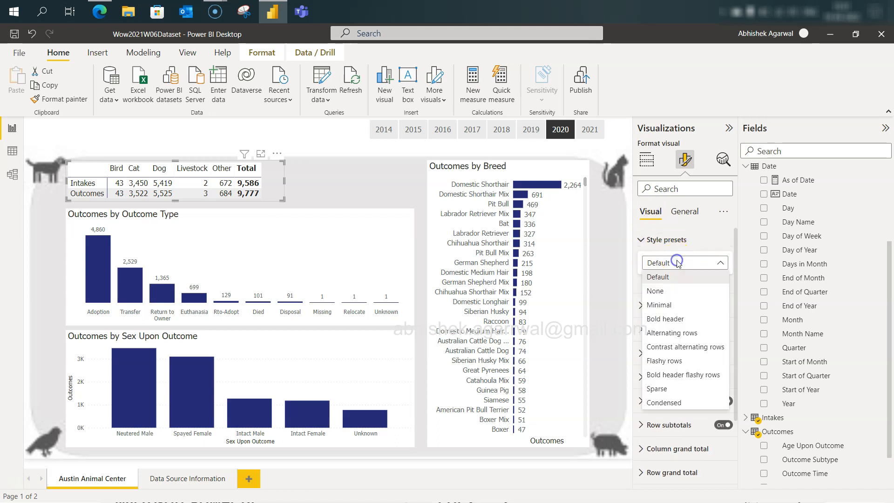
click(678, 291)
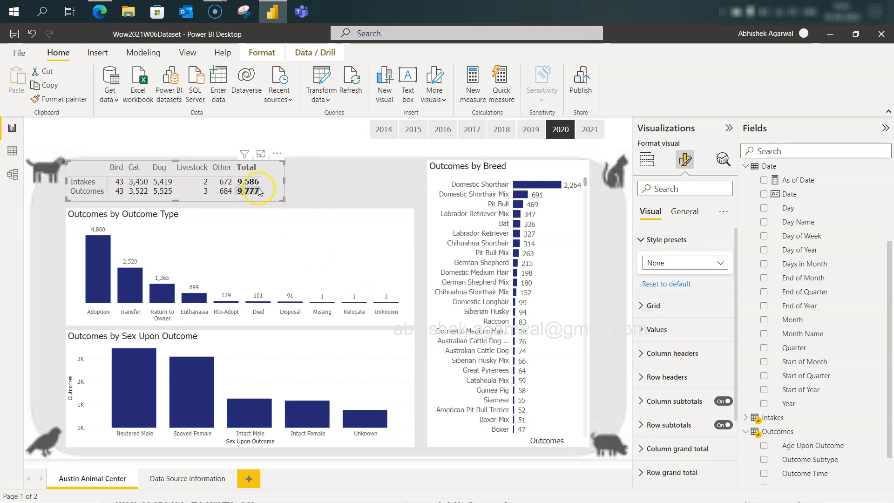
drag(271, 182, 274, 184)
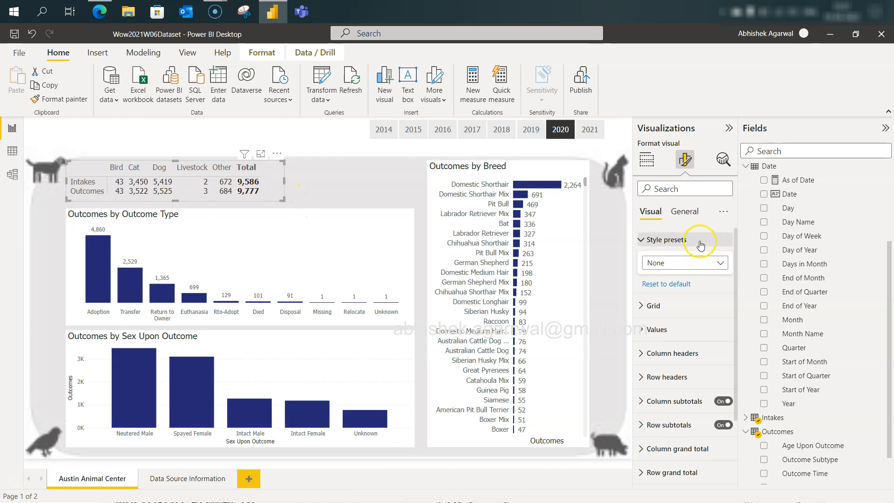
Step: Set the matrix's background transparency to 54% and move the matrix slightly to the right on the page
click(685, 212)
click(671, 311)
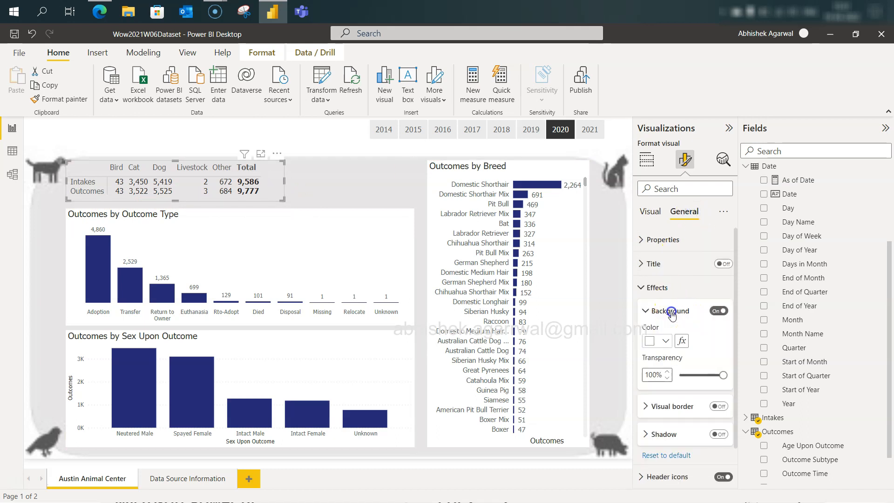
drag(719, 377, 702, 376)
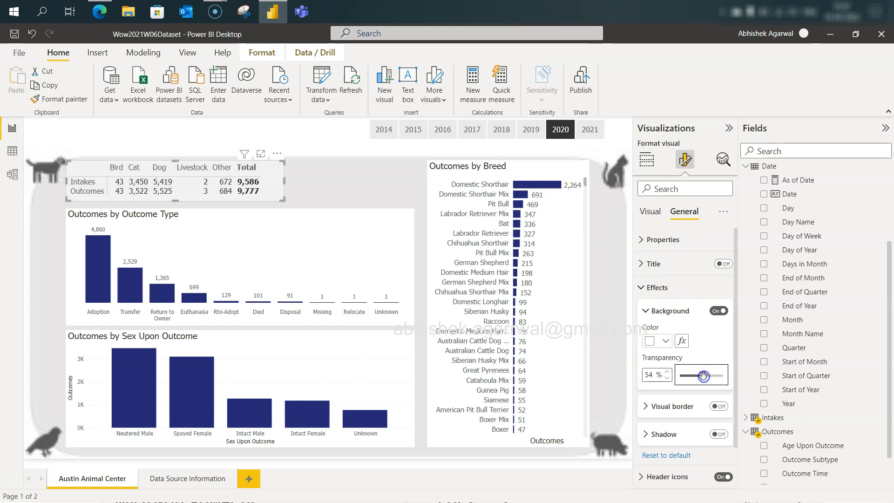
click(337, 193)
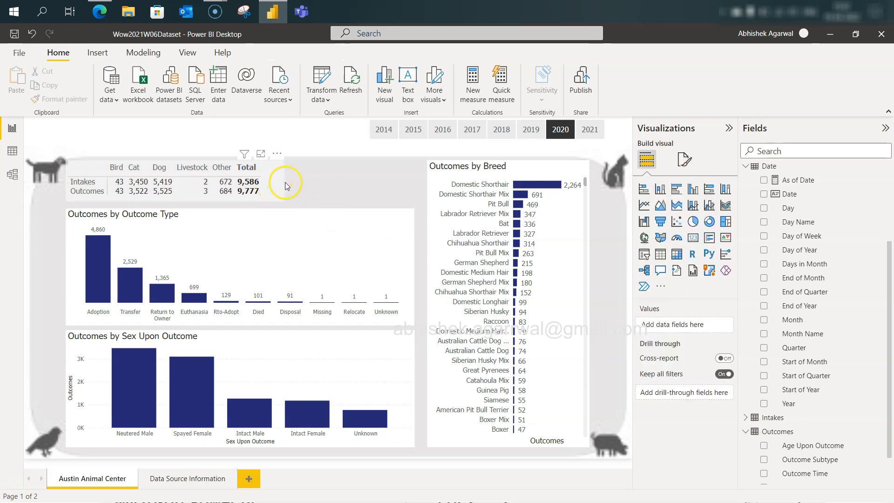
drag(271, 184, 280, 185)
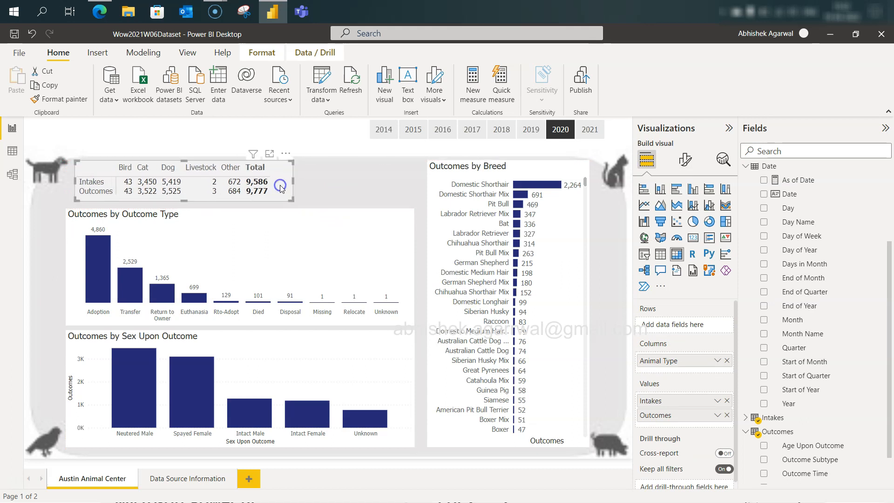
Step: Move the Outcome Type and Sex Upon Outcome charts slightly right to align with the matrix, and show the Outcome Type chart's formatting options
click(301, 254)
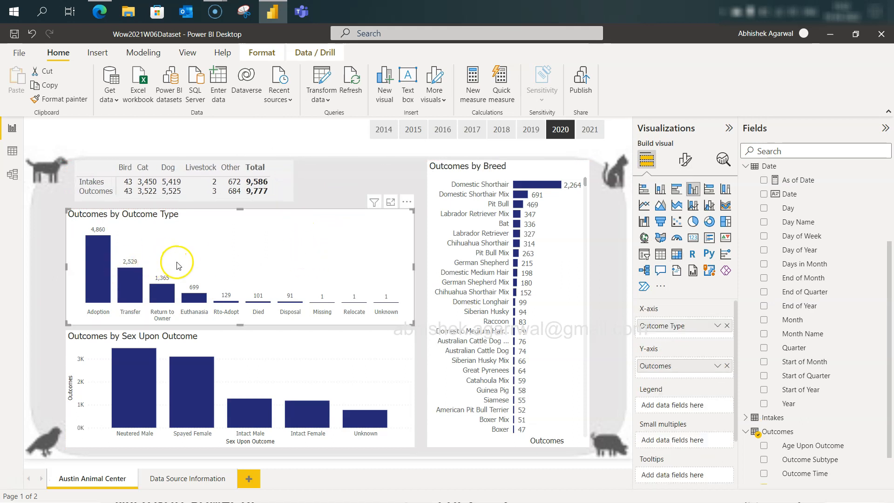
drag(177, 265, 182, 265)
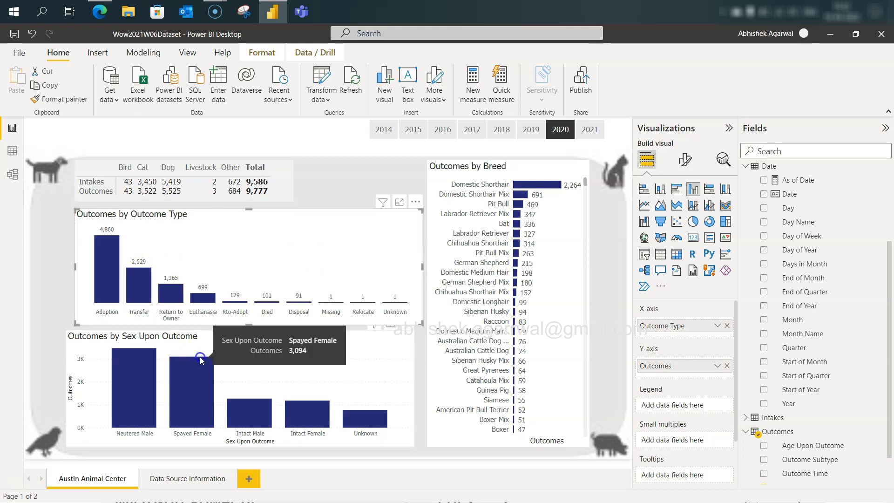
drag(196, 360, 205, 360)
click(284, 235)
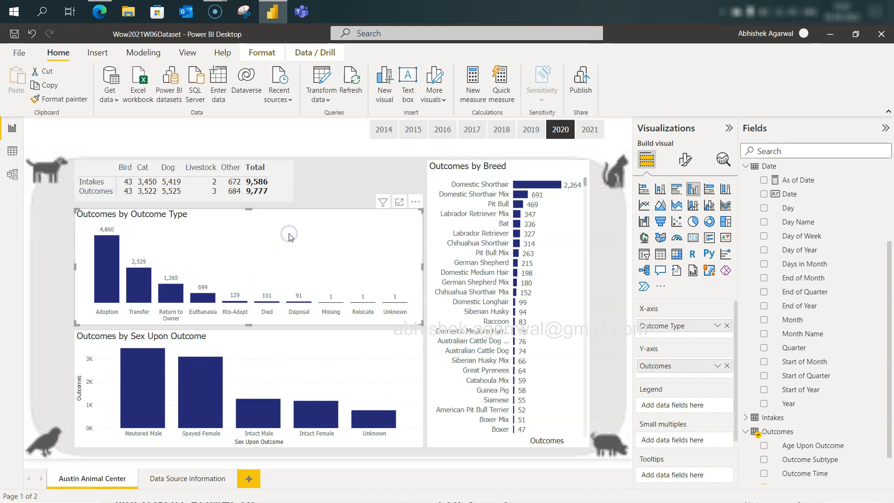
click(685, 159)
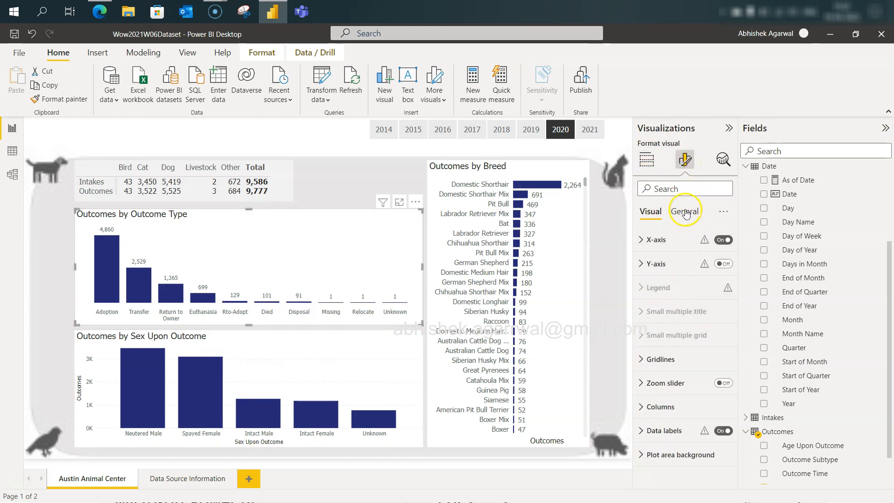
click(646, 455)
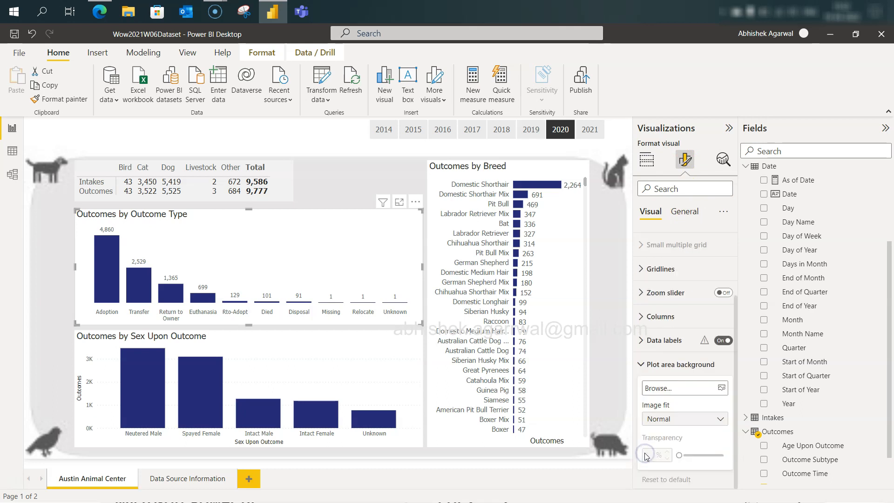
click(682, 419)
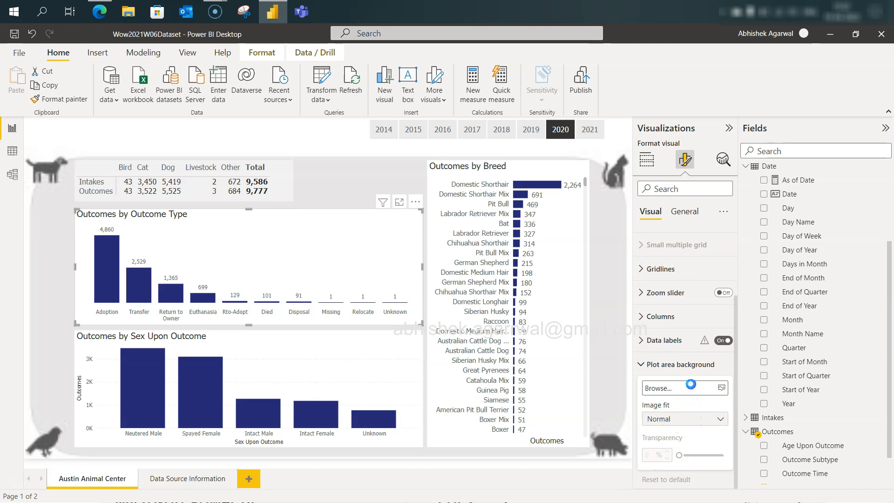
click(690, 386)
click(399, 284)
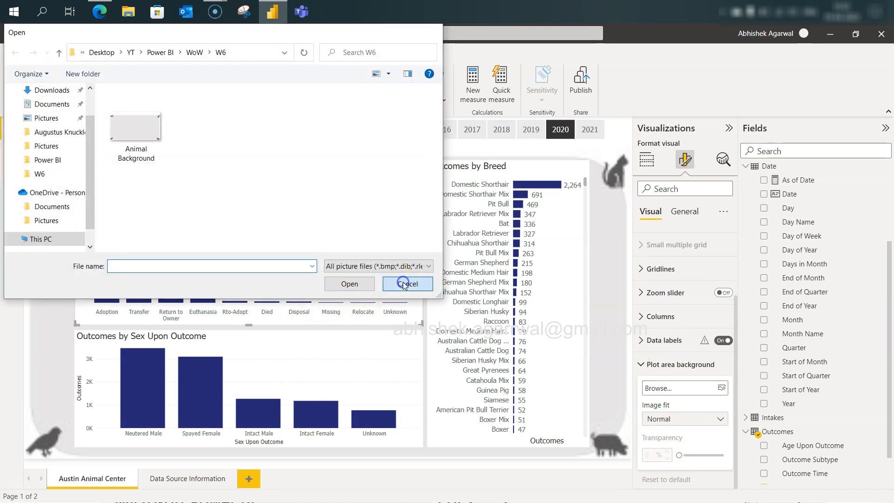
Step: Set the Outcomes by Outcome Type chart's background transparency to 51%
click(684, 212)
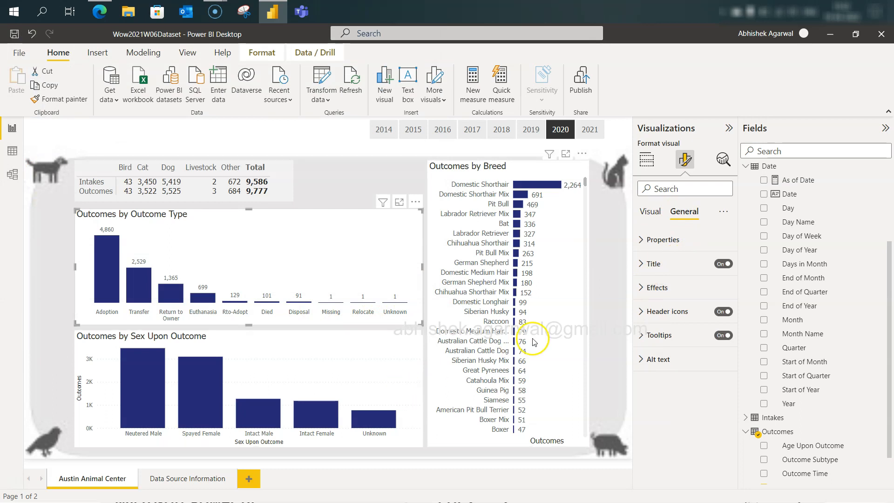
click(642, 235)
click(643, 238)
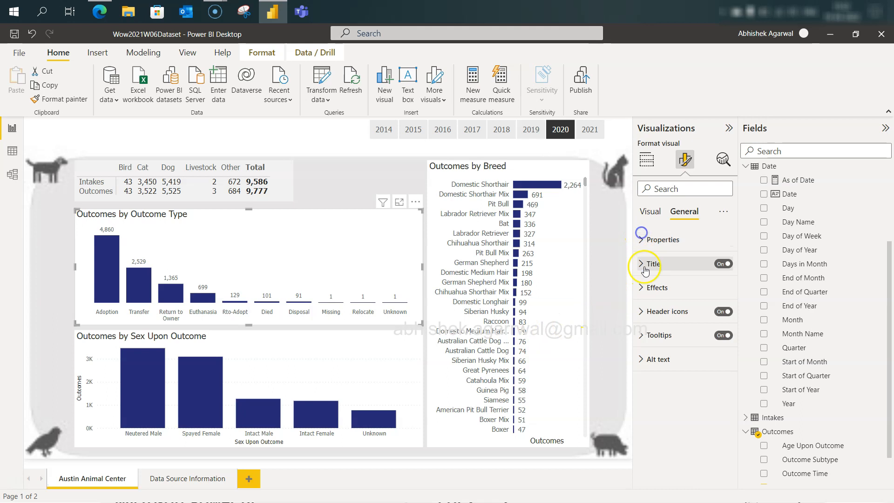
click(643, 287)
drag(681, 372, 701, 376)
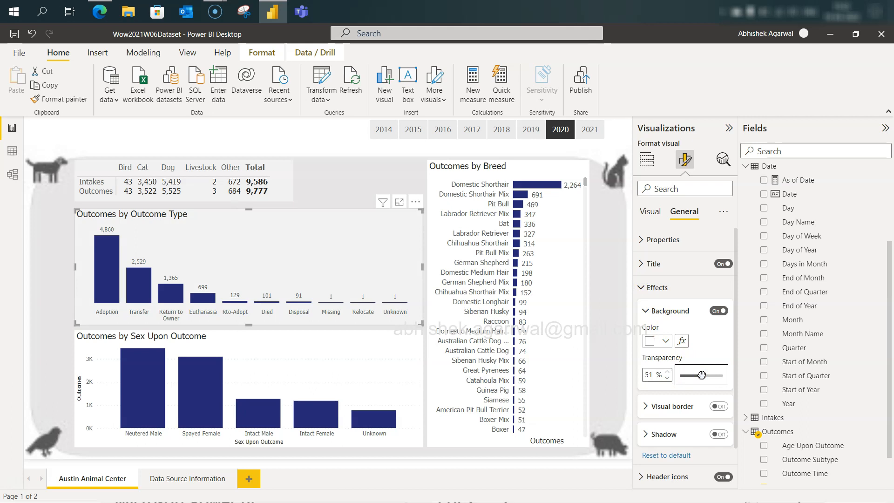
drag(702, 375, 703, 375)
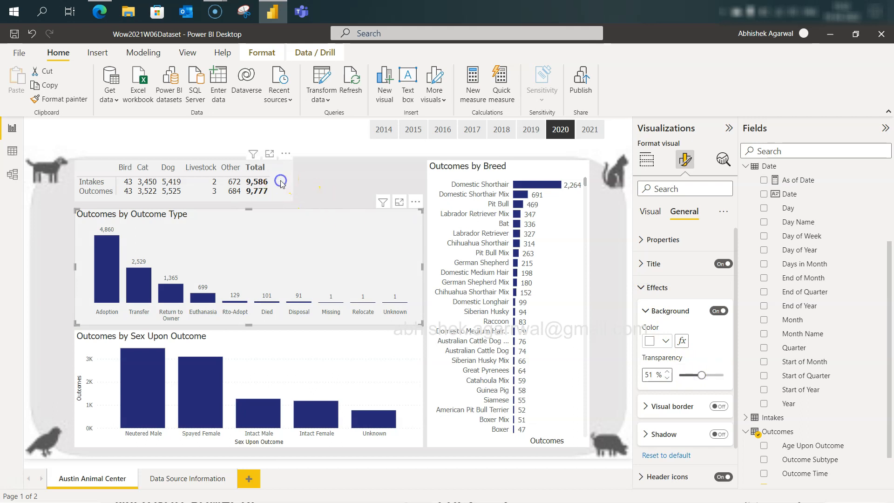
Step: Compare the background transparency of the matrix and charts, and check the sample report's blended visuals and title on the challenge page
click(281, 184)
click(309, 253)
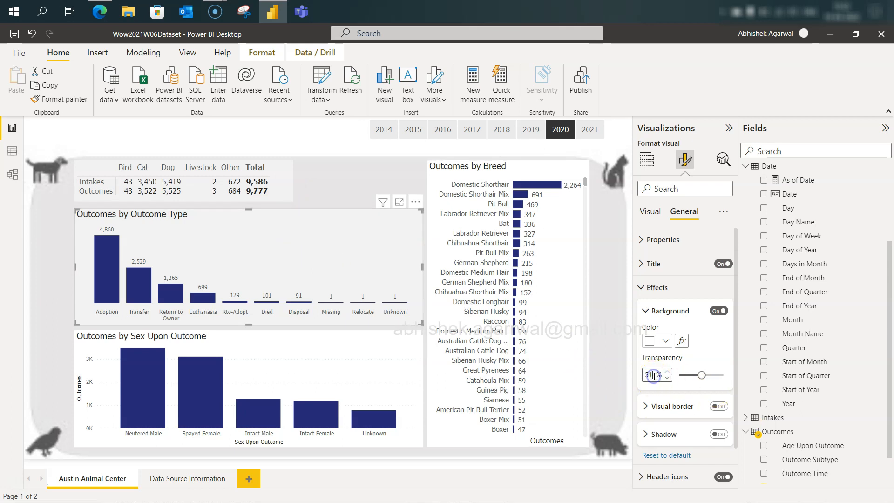
click(365, 344)
click(560, 278)
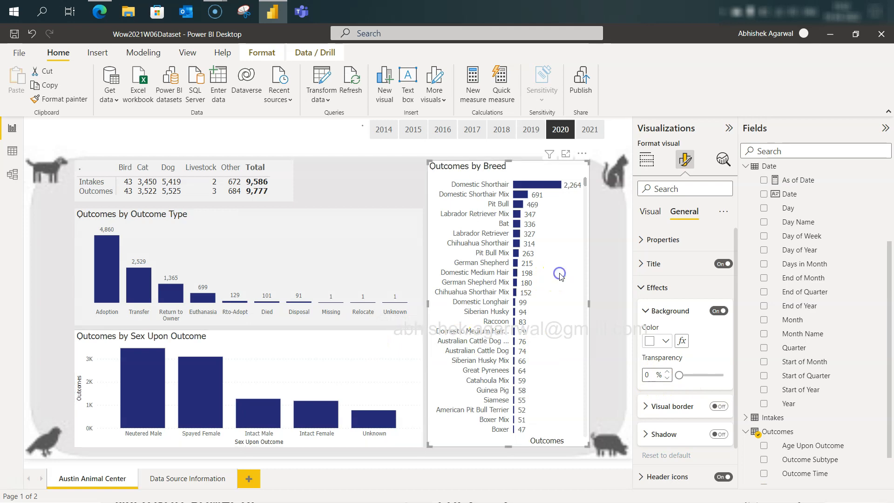
click(607, 285)
key(alt+Tab)
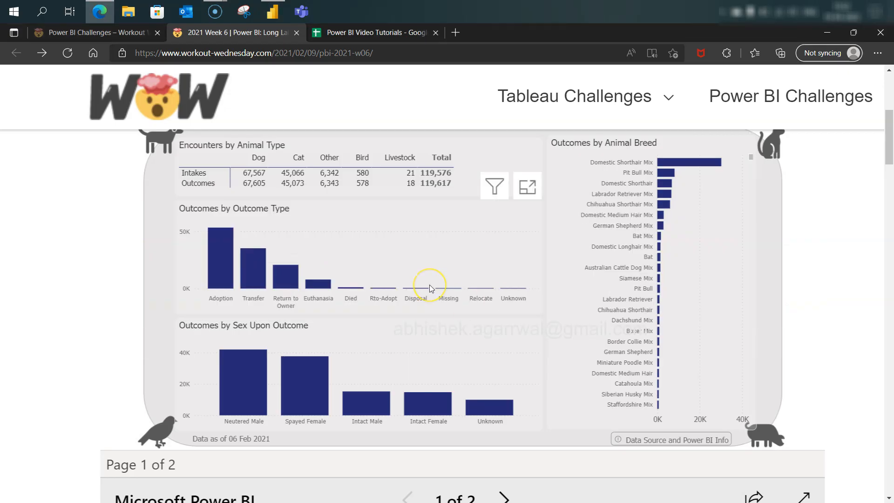
scroll(429, 289, up, 2)
key(alt+Tab)
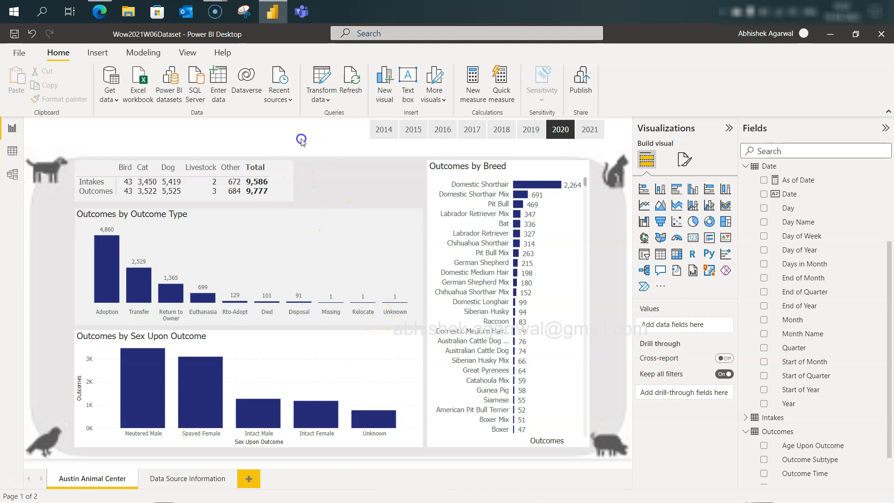
Step: Add a text box reading "Austin Animal Center Intakes & Outcomes2014 -2021", checking the wording against the sample report
click(402, 78)
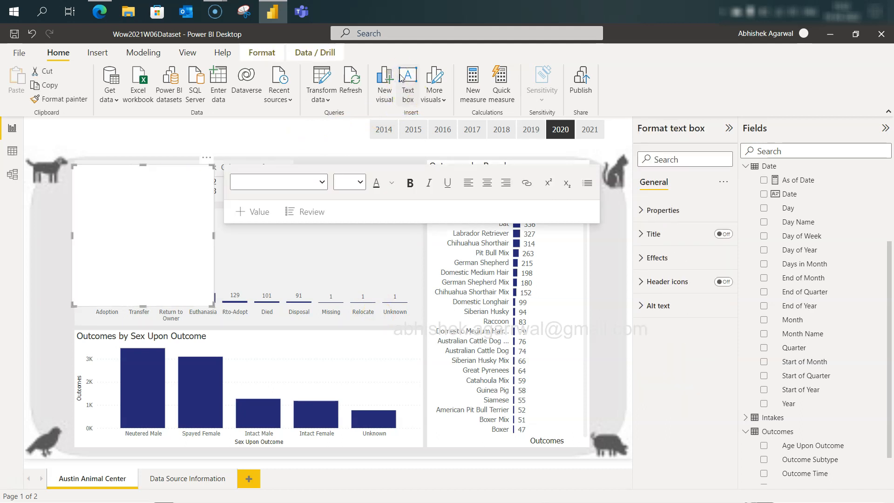
text(Austin Animal Center 2014 -2021)
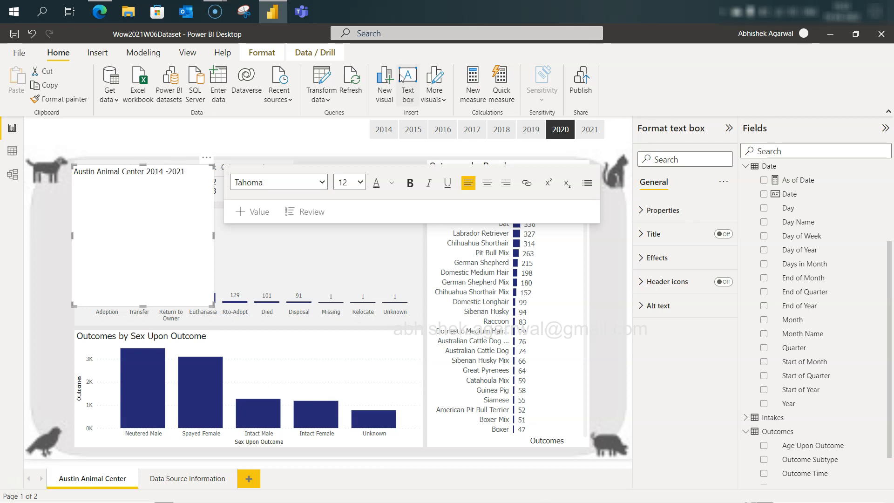
key(alt+Tab)
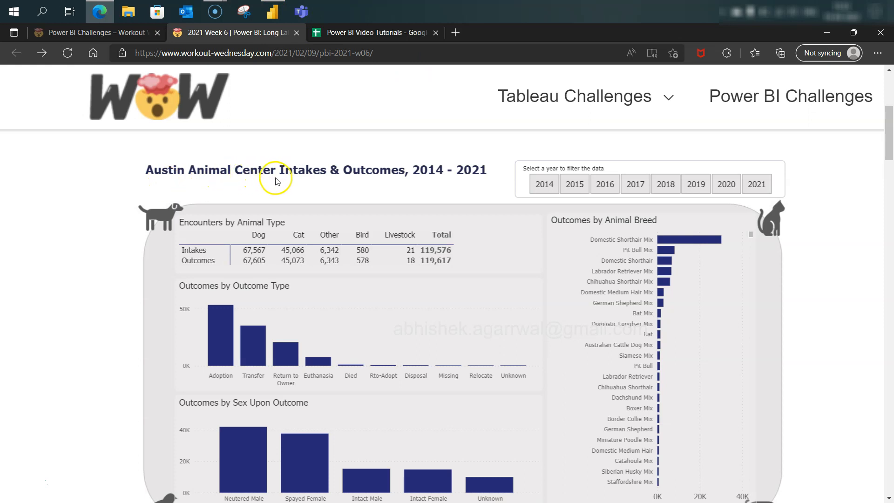
key(alt+Tab)
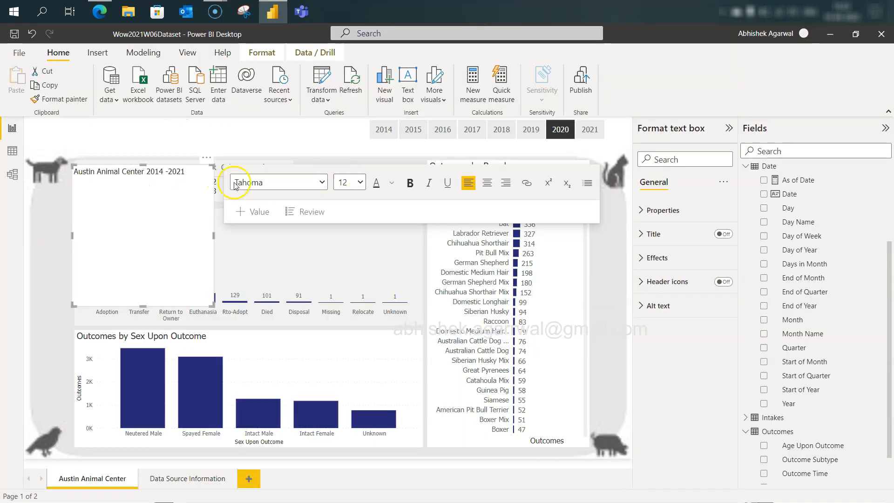
click(146, 173)
text(Intakes)
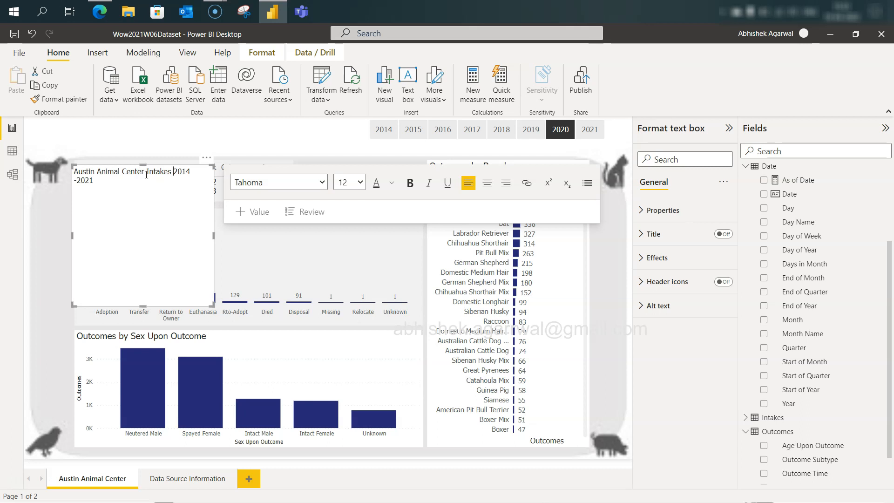
text( & Outcomes)
Step: Widen the title text box, shorten it to about one line, and move it above the matrix beside the year slicer
drag(214, 234, 339, 243)
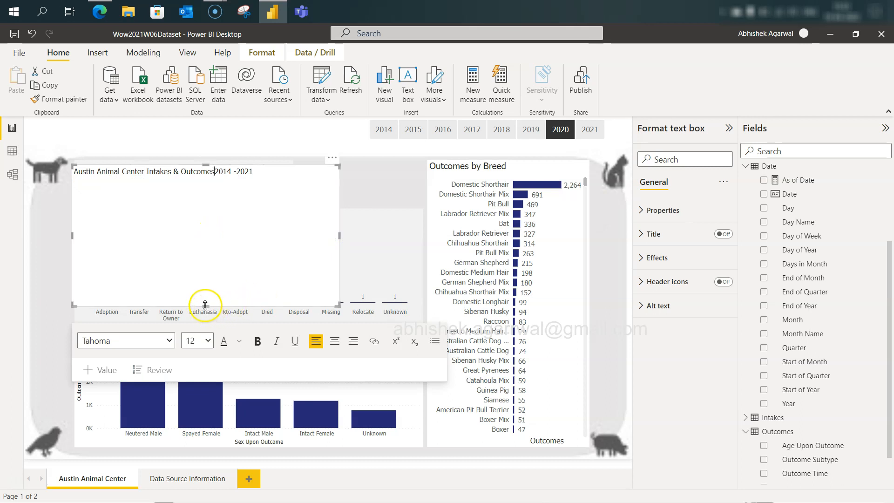
drag(205, 305, 211, 188)
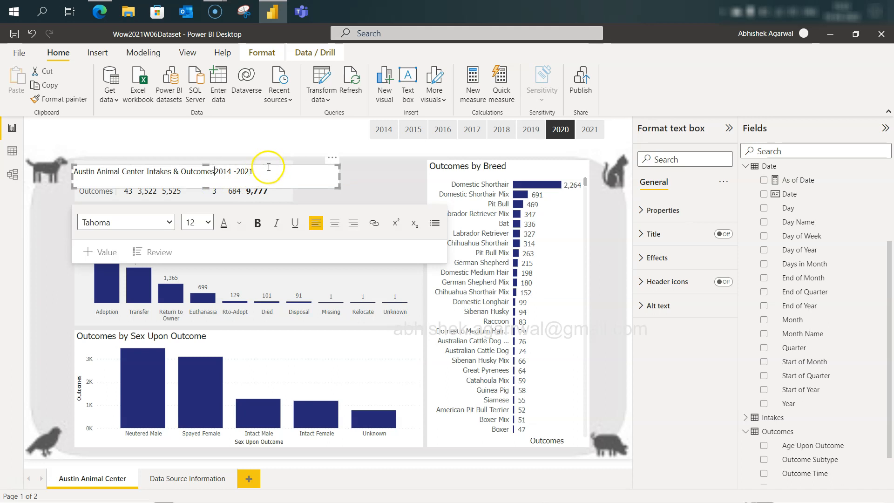
drag(272, 169, 263, 125)
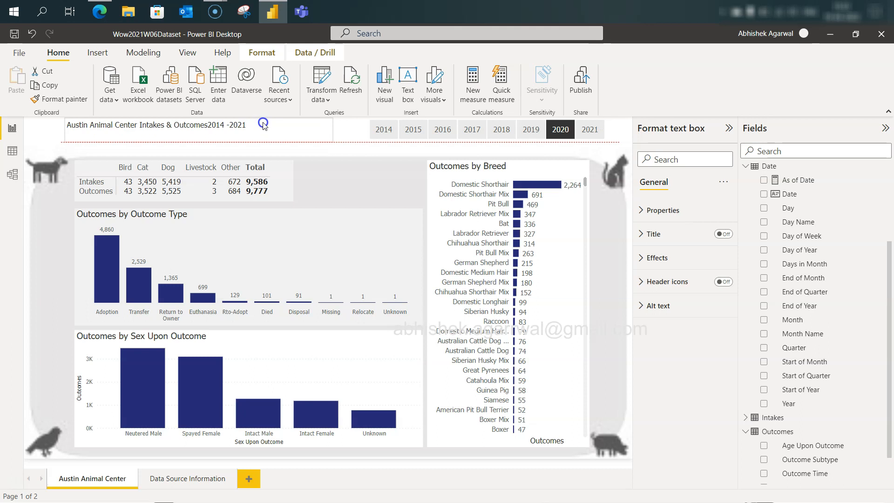
Step: Format the title text as bold at size 16 and widen its text box up to the year slicer
drag(243, 134, 251, 128)
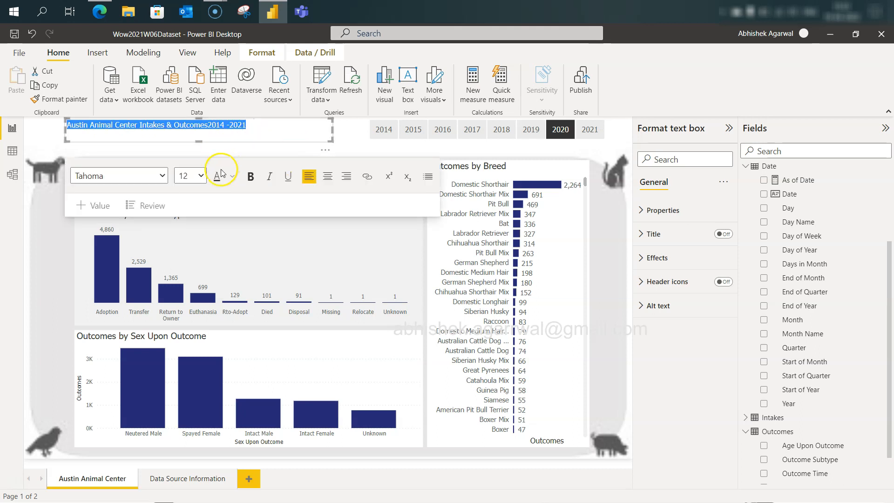
click(200, 176)
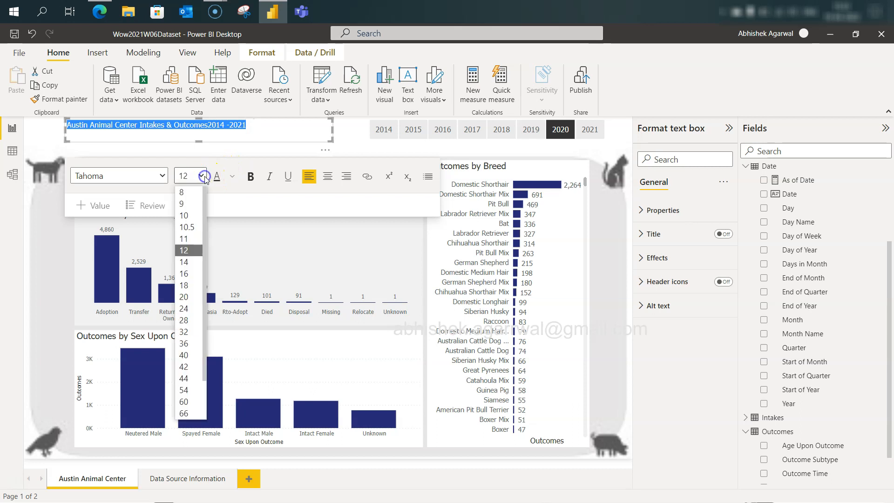
click(194, 274)
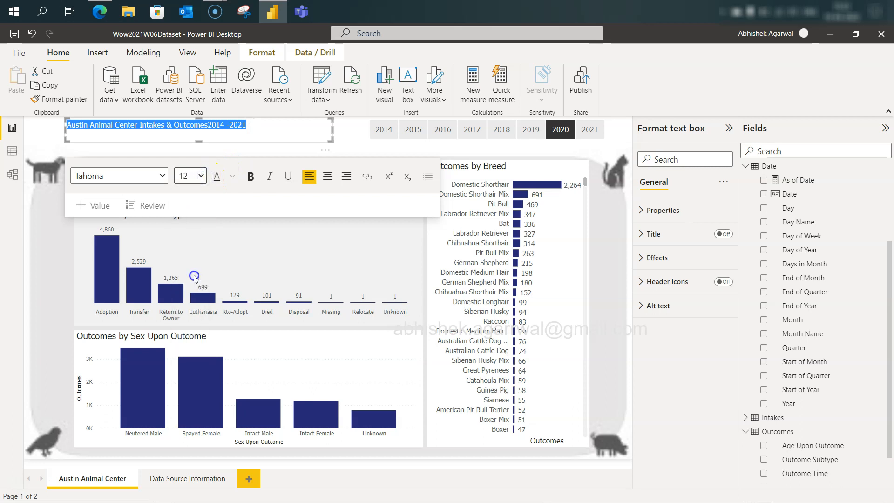
click(250, 176)
drag(336, 128, 359, 129)
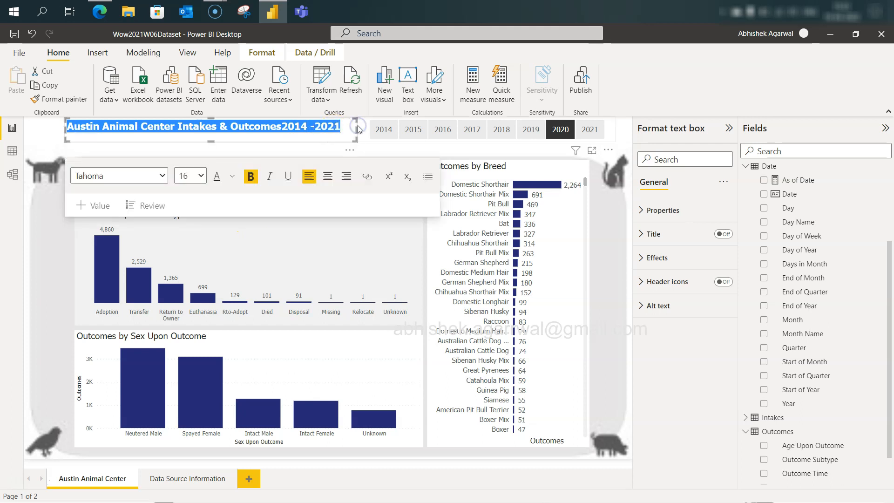
Step: Try to shift the title text box slightly lower beside the year slicer
click(291, 146)
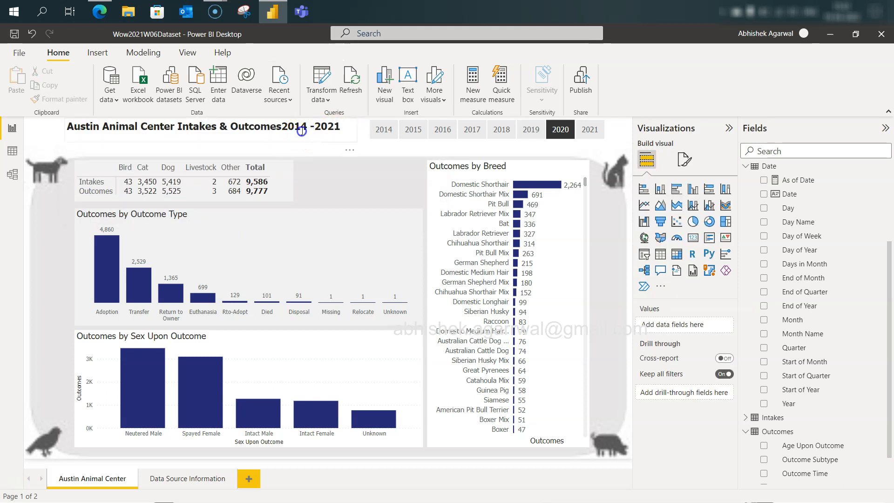
click(301, 126)
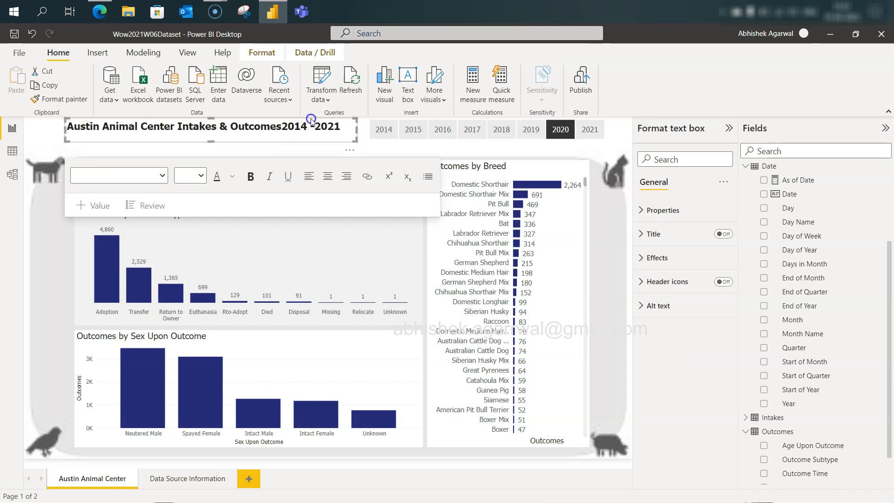
key(Escape)
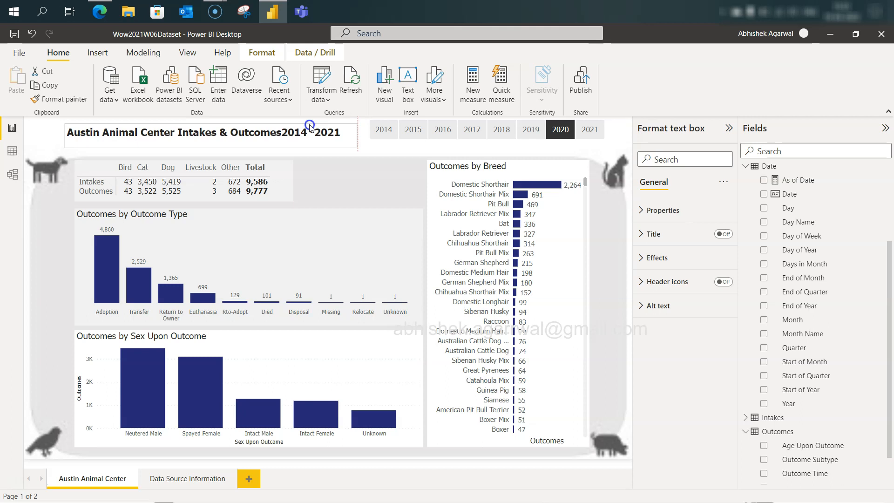
click(311, 125)
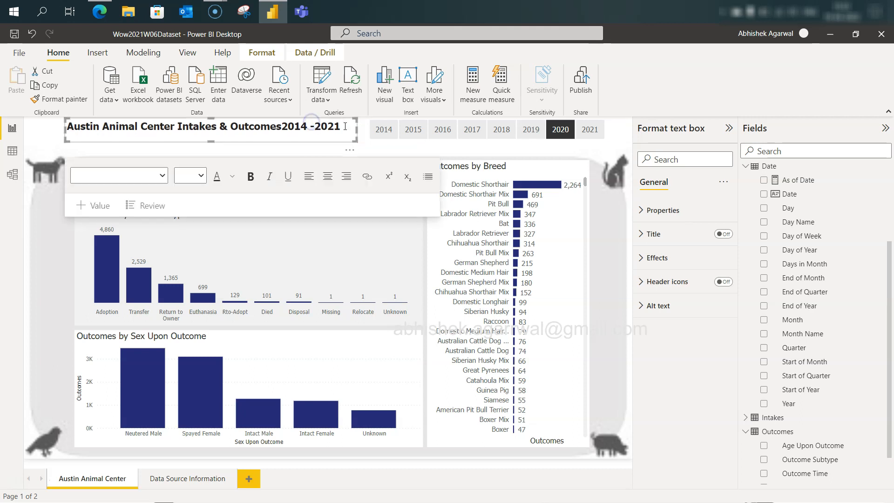
Step: Compare the title and year slicer with the sample report, and collapse the Visualizations and Fields panes to view the whole page
click(370, 140)
key(alt+Tab)
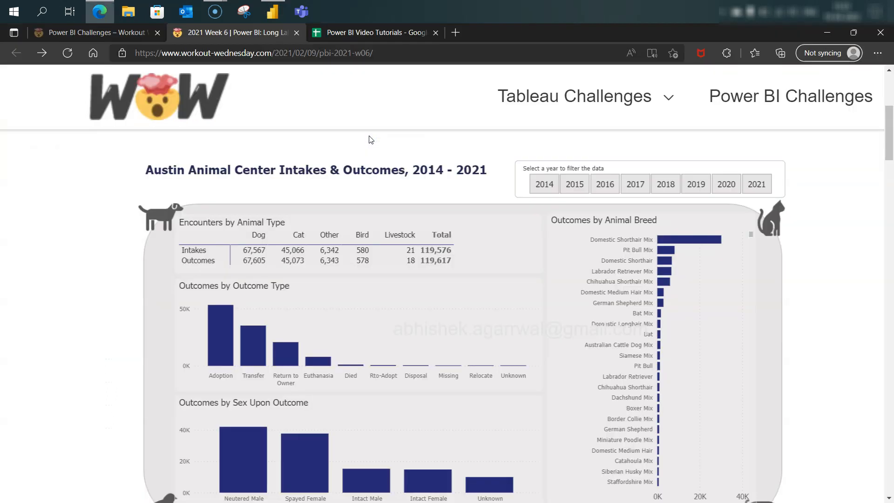
key(alt+Tab)
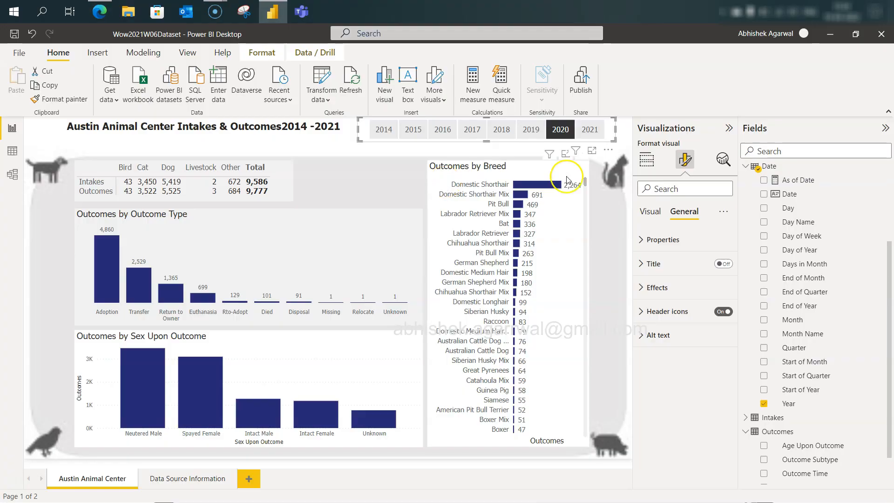
click(729, 128)
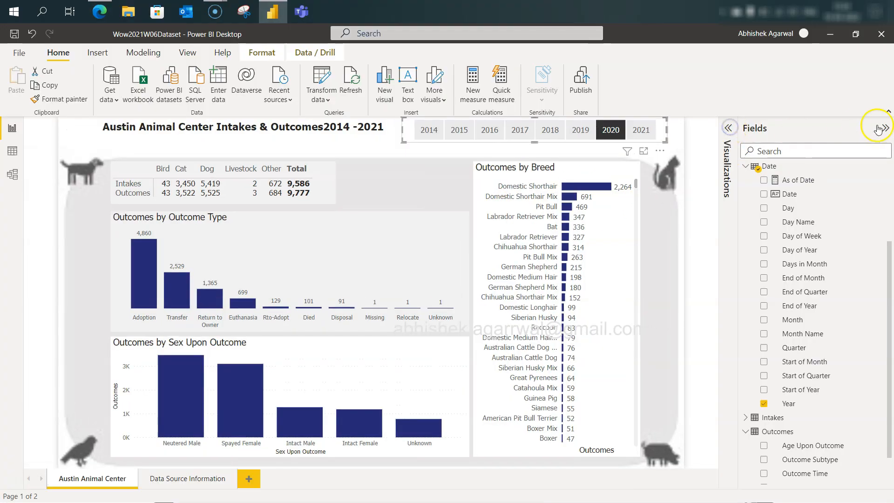
click(887, 128)
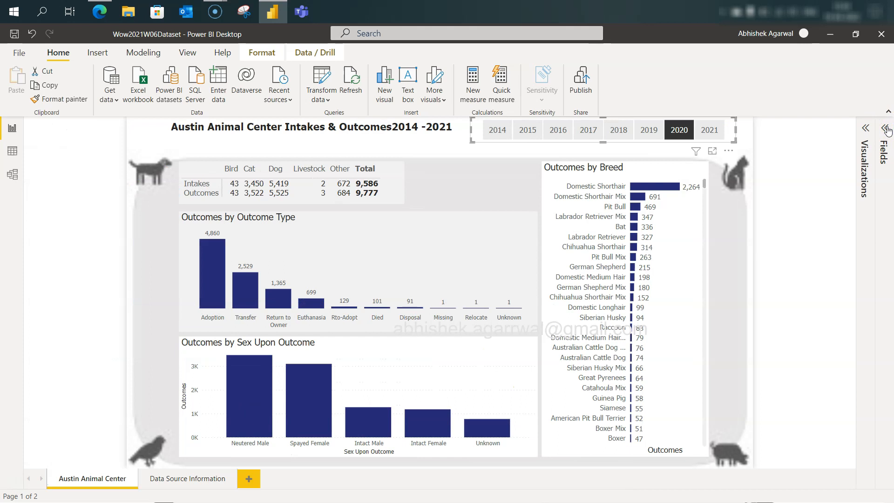